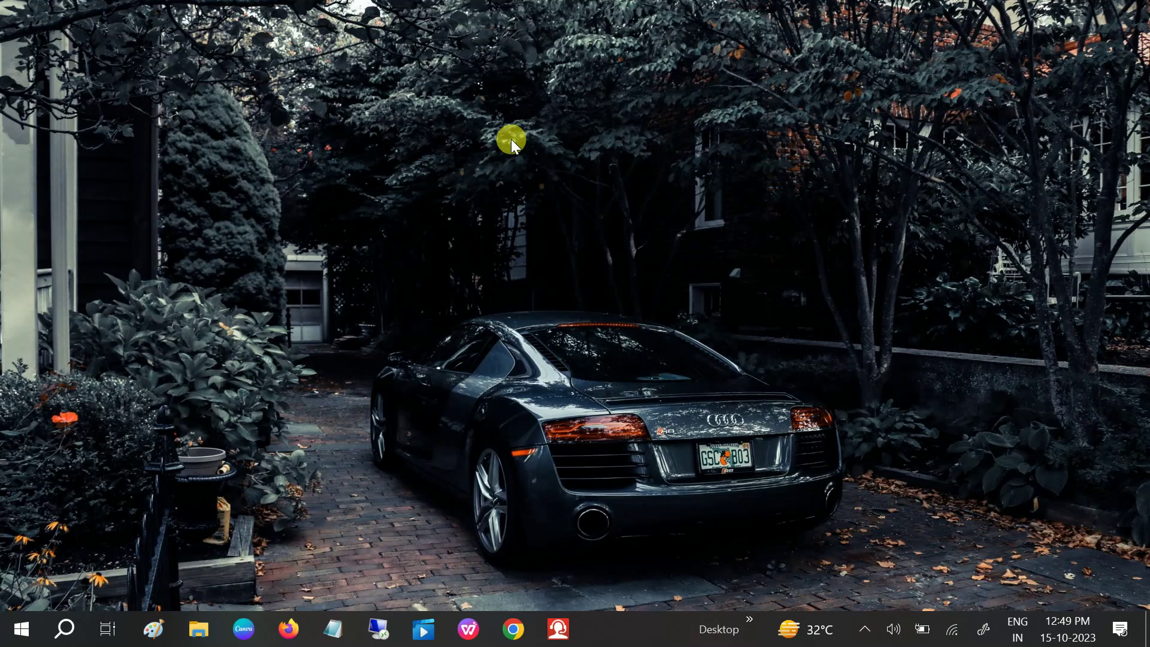
# Open File Explorer and display the drives under This PC.
pyautogui.click(200, 631)
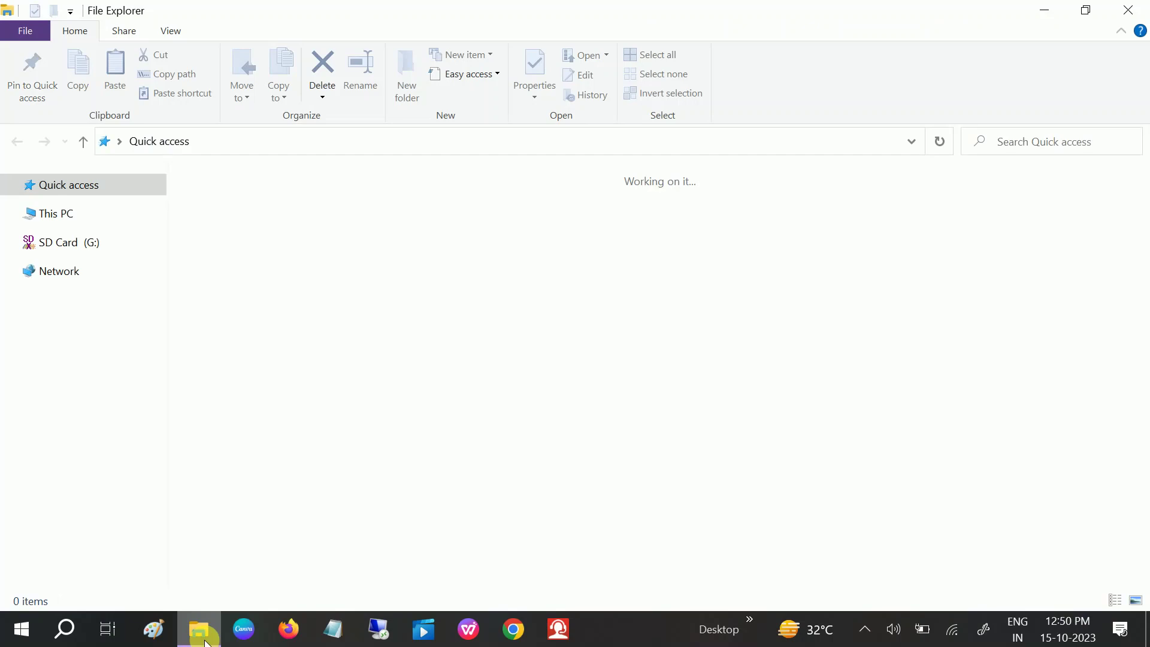
pyautogui.click(60, 214)
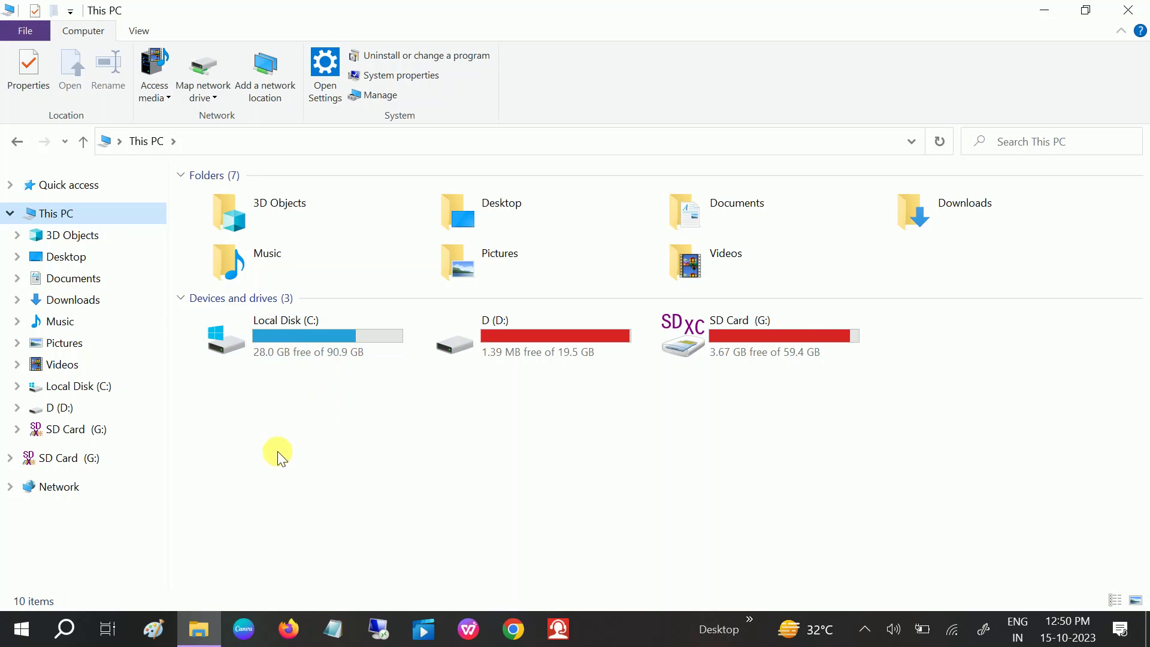
# Open the Windows Temp folder by executing temp from the Run dialog.
pyautogui.click(59, 637)
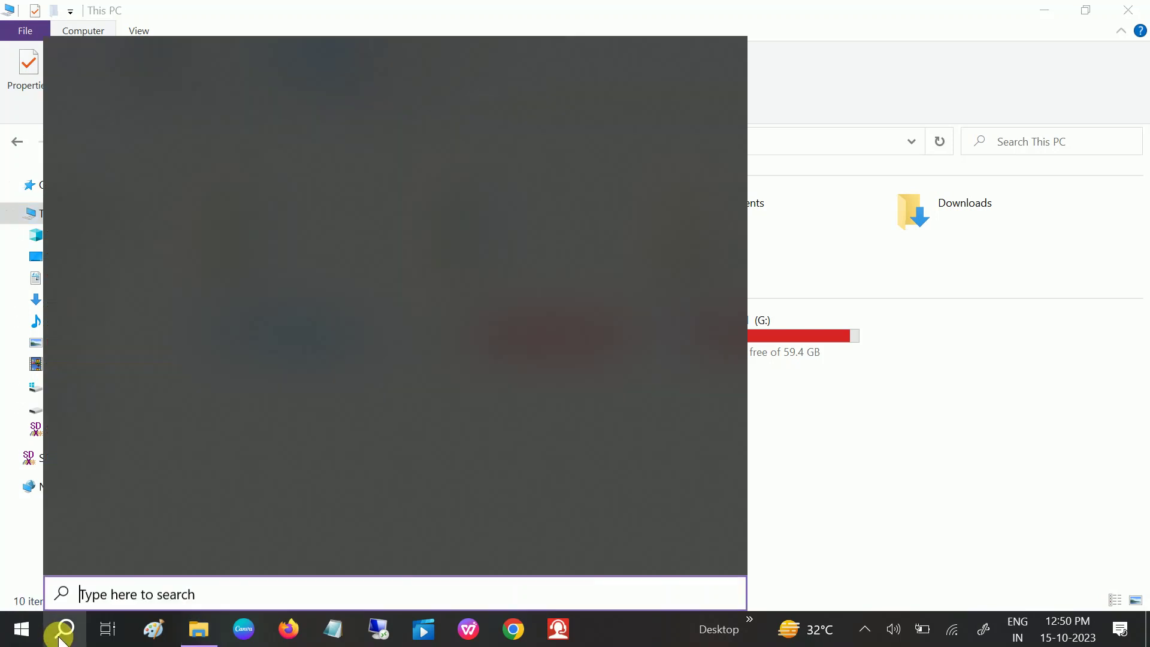
pyautogui.write('run')
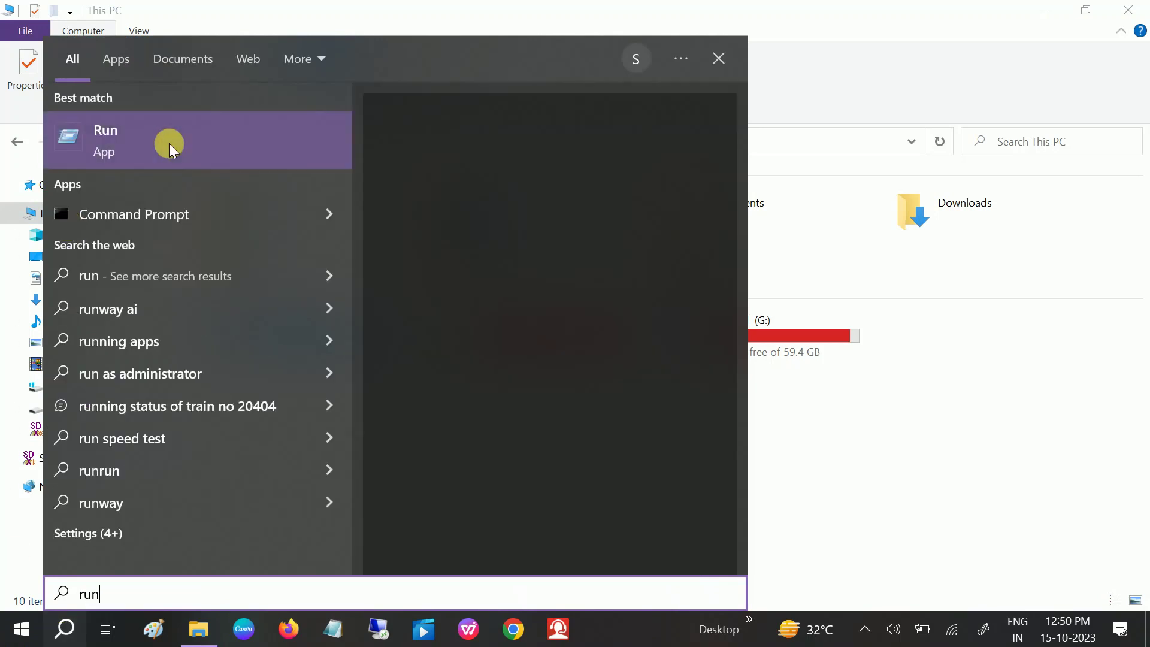
pyautogui.click(170, 145)
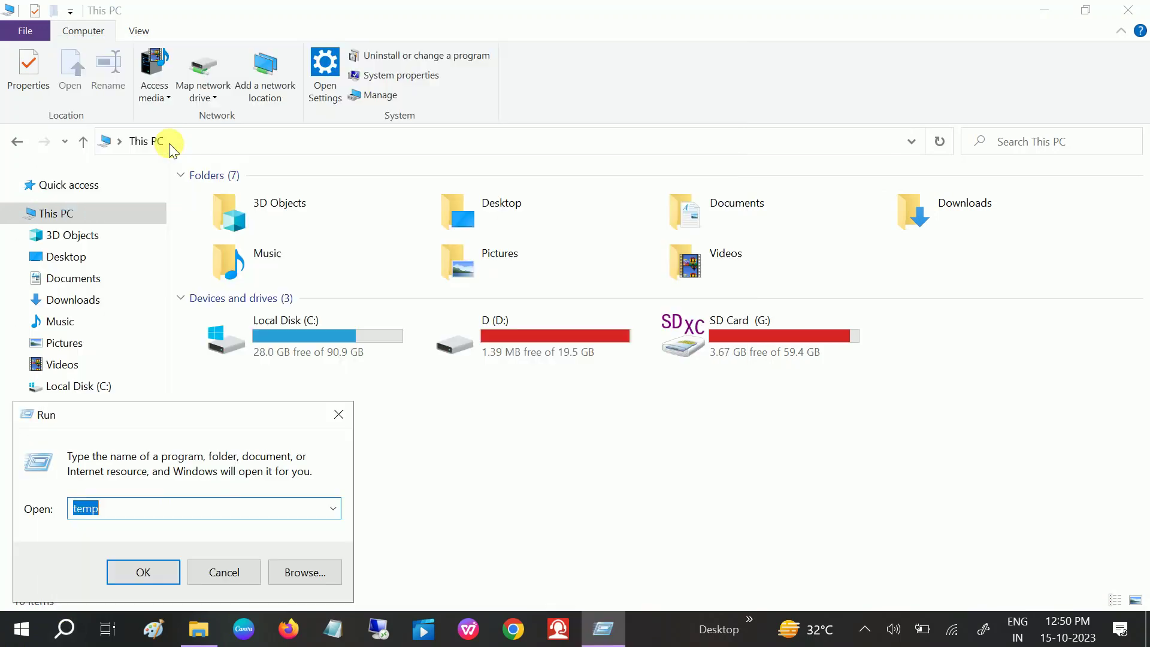
pyautogui.moveTo(178, 415); pyautogui.dragTo(418, 295)
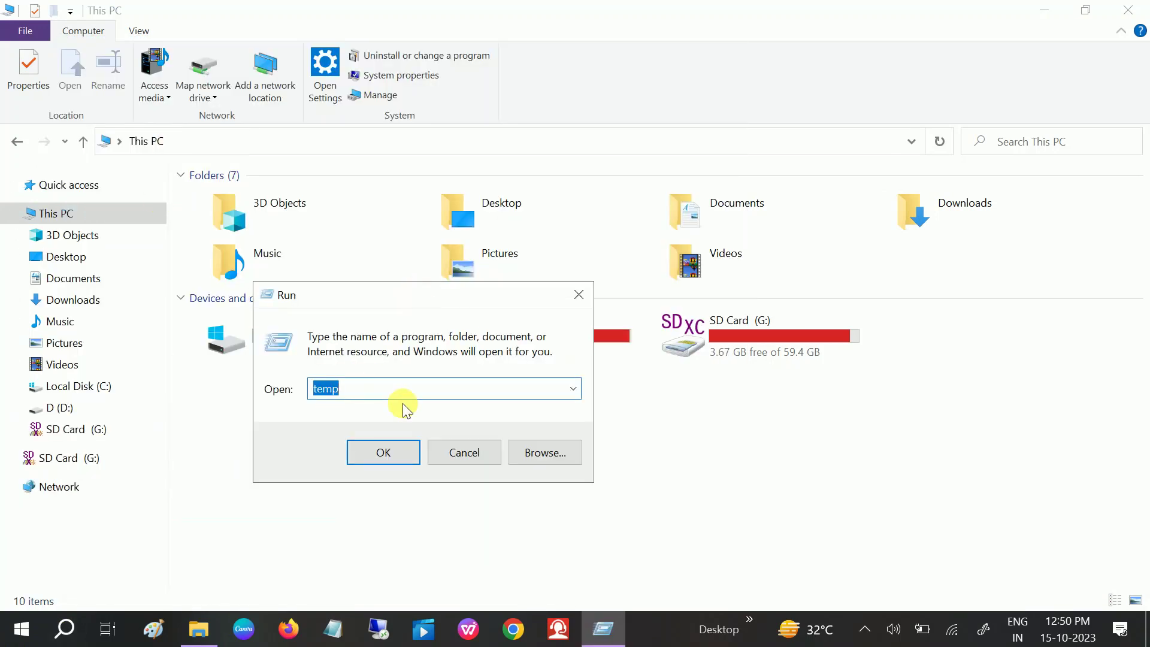
pyautogui.click(365, 398)
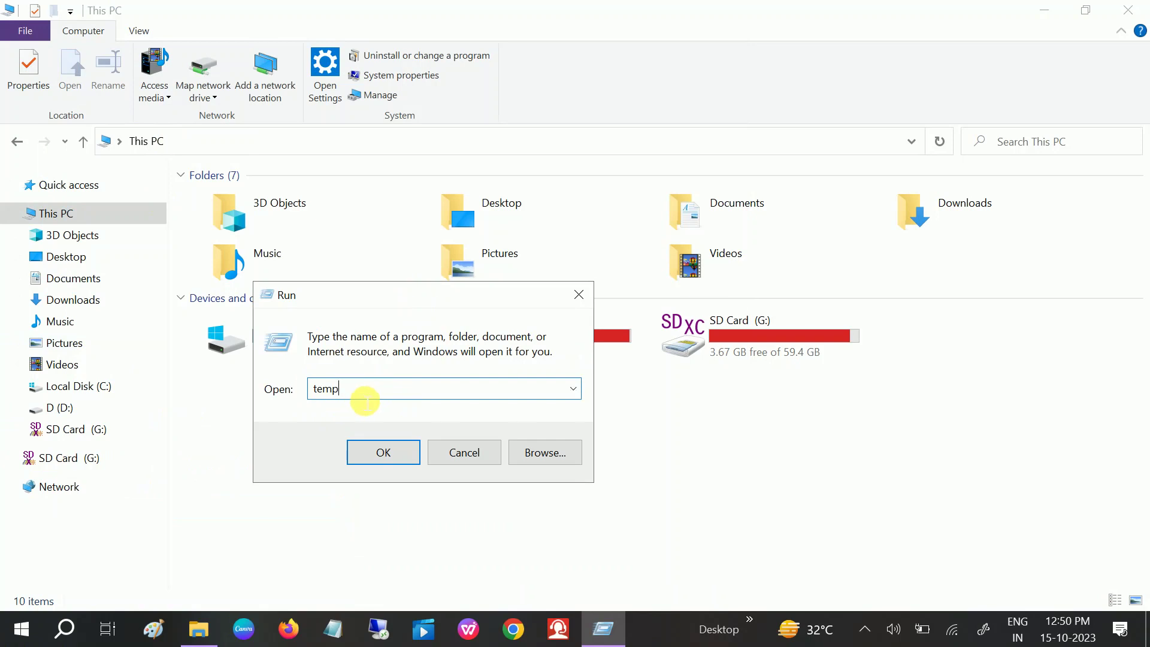
pyautogui.click(381, 455)
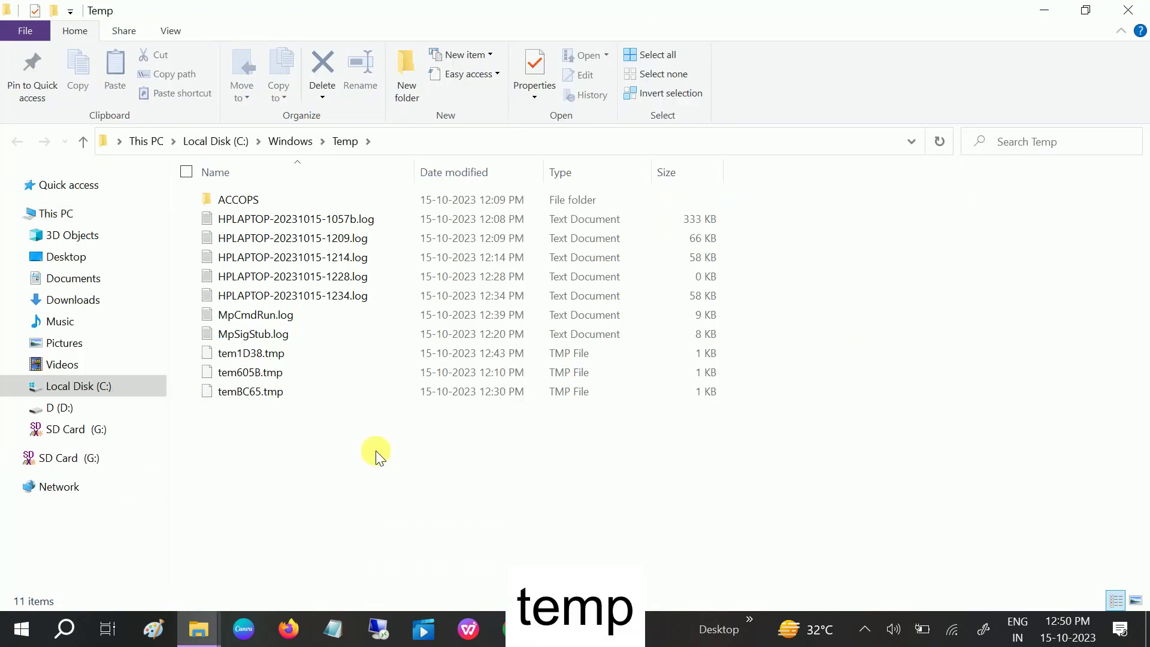
# Permanently delete all items in the Windows Temp folder and close its window.
pyautogui.moveTo(306, 456); pyautogui.dragTo(295, 230)
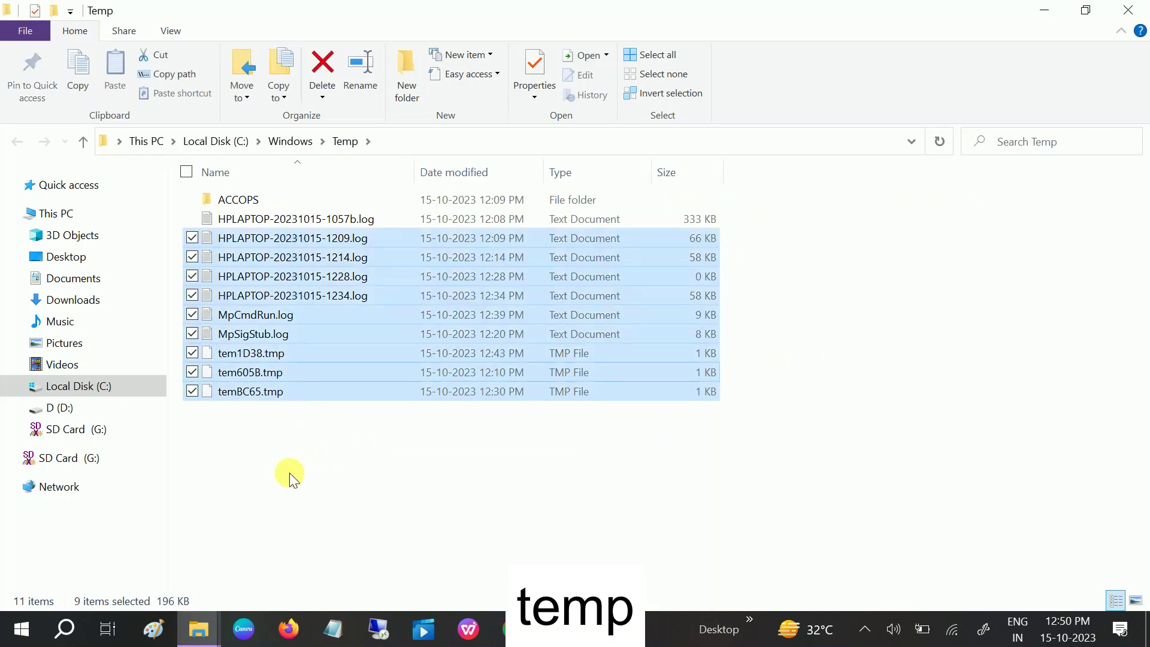
pyautogui.hotkey('ctrl', 'a')
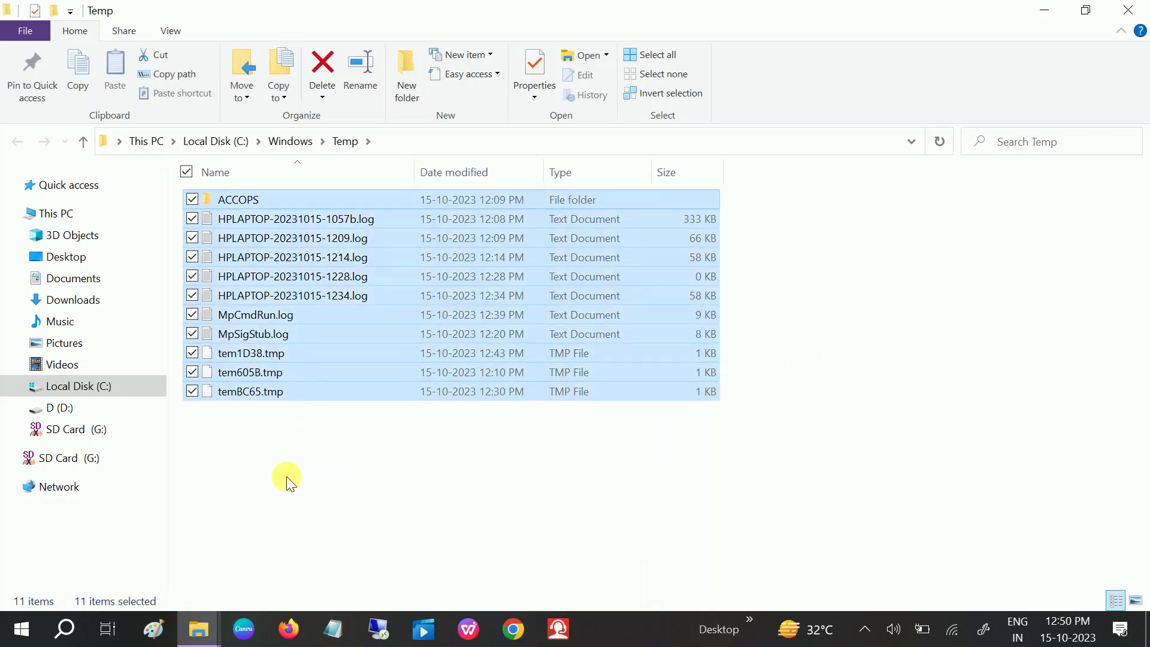
pyautogui.hotkey('shift', 'Delete')
pyautogui.click(1128, 10)
# Execute the Run command %temp%, select all items in the user's Temp folder, and close the window.
pyautogui.press('super+r')
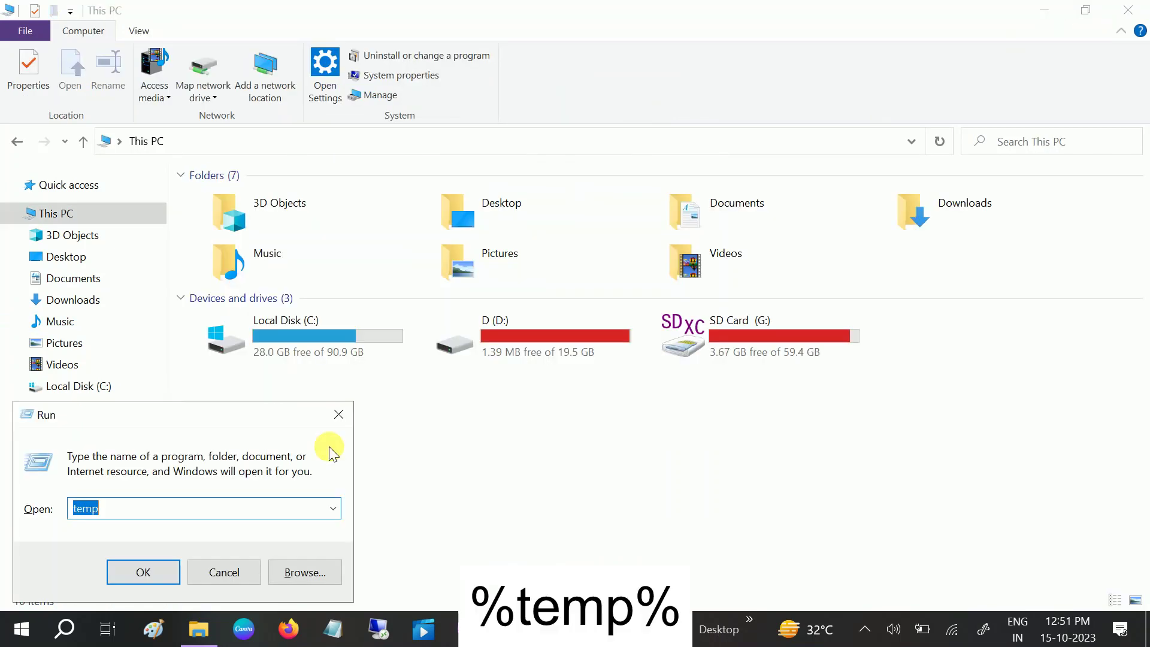
pyautogui.write('%')
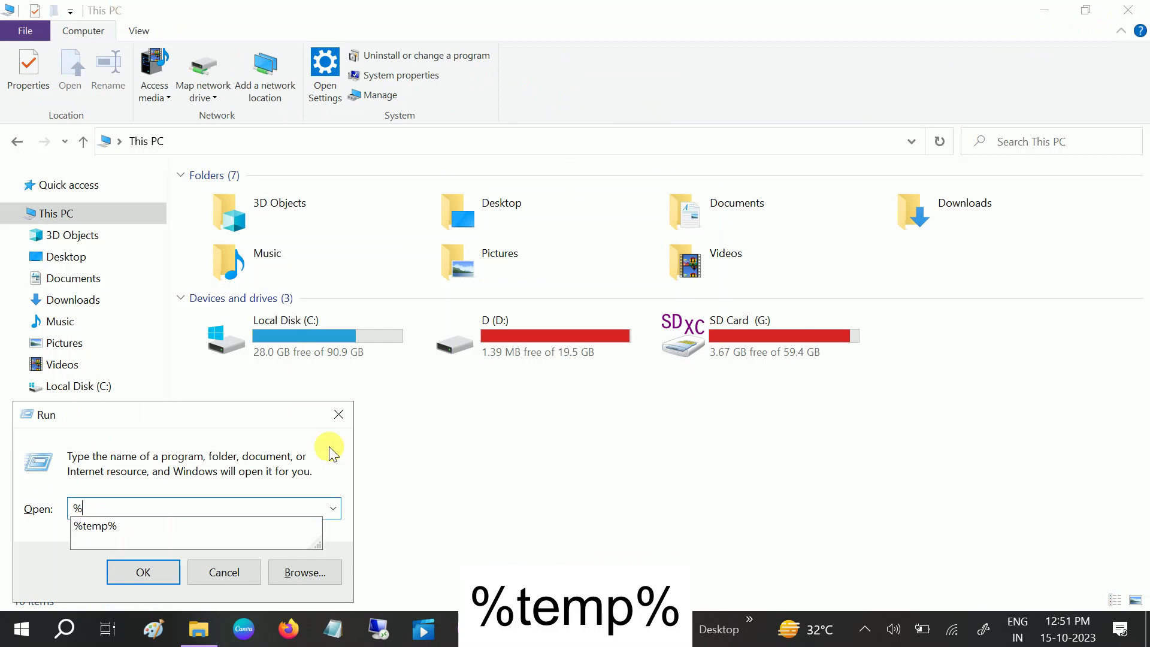
pyautogui.write('tem')
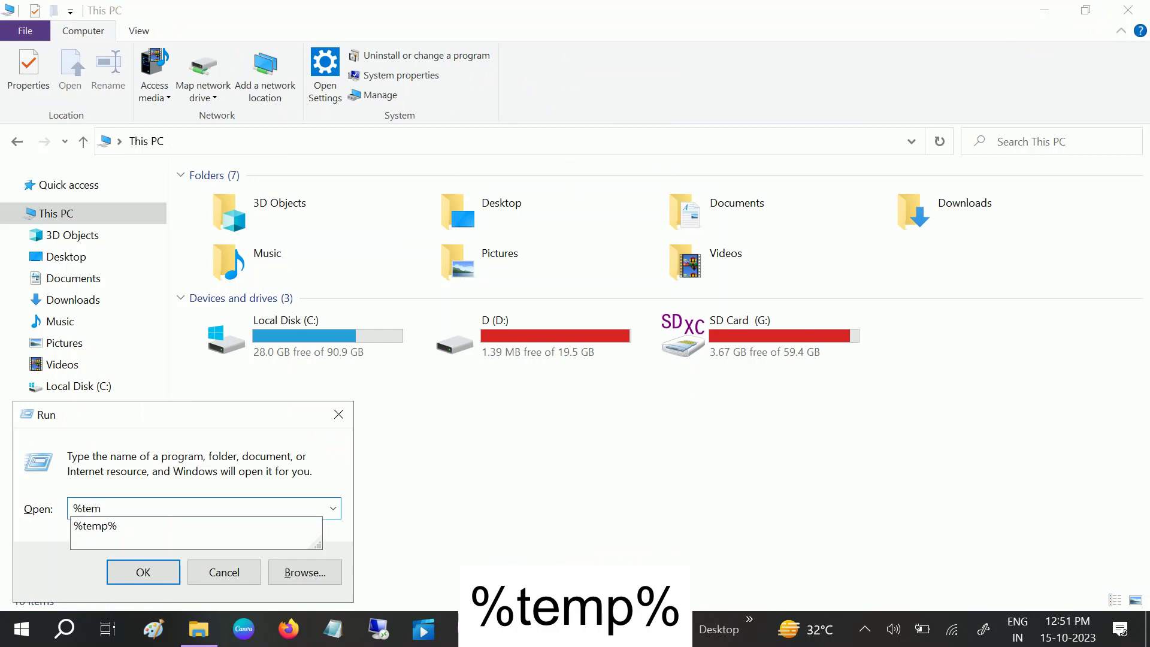
pyautogui.write('p%')
pyautogui.press('Return')
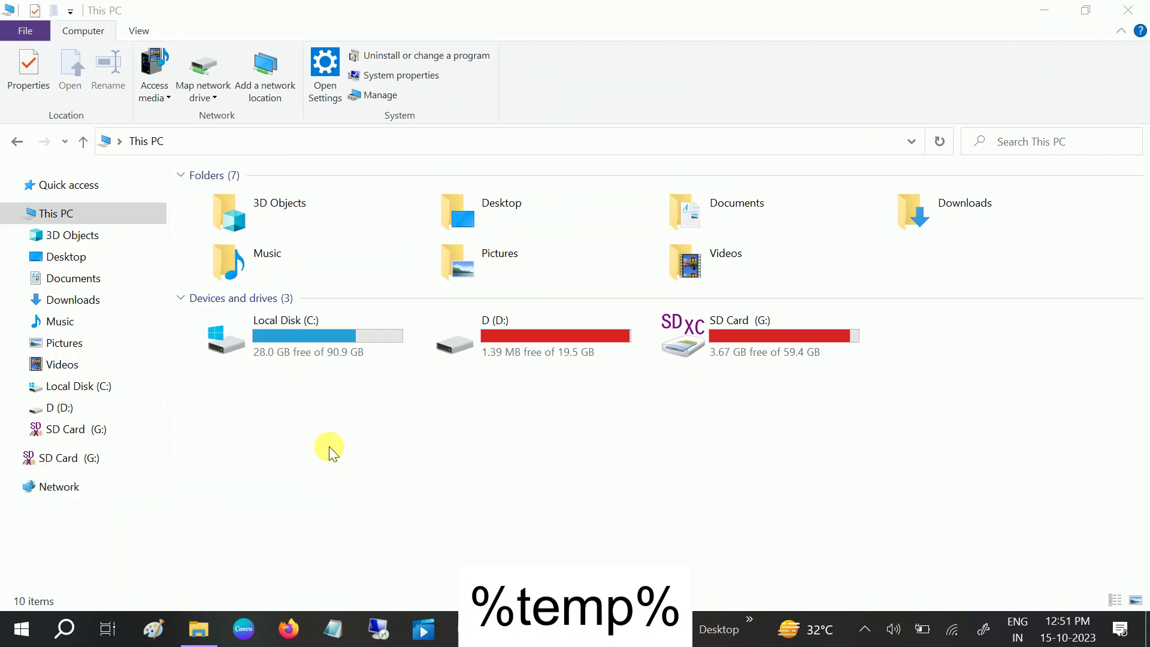
pyautogui.moveTo(281, 347); pyautogui.dragTo(282, 195)
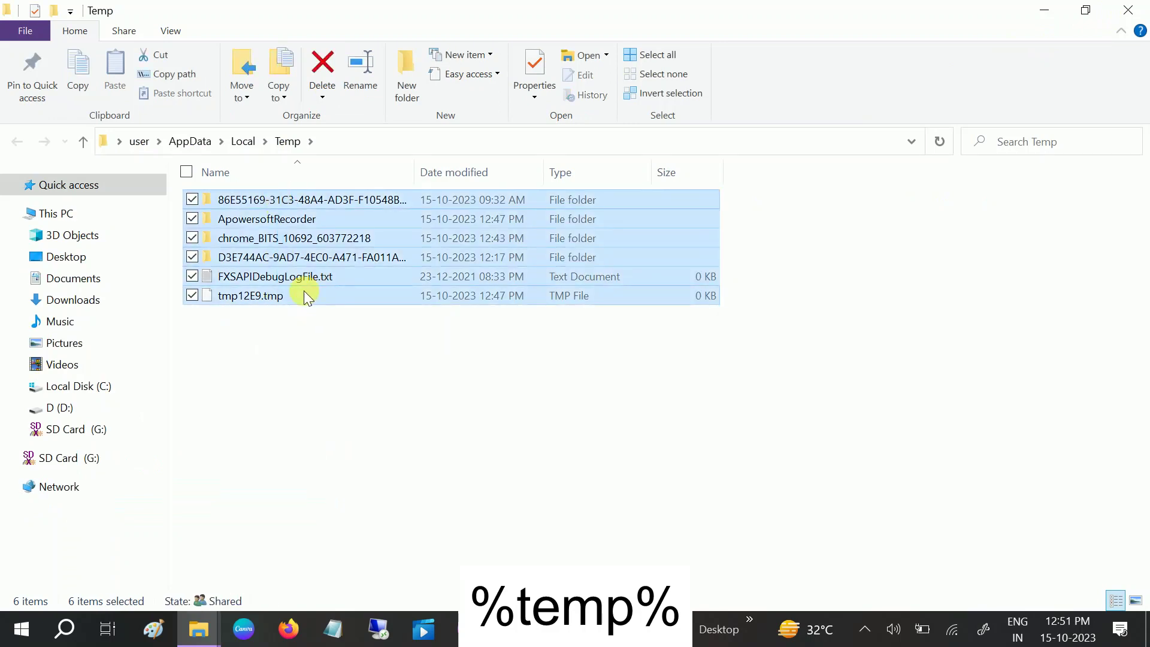
pyautogui.click(1128, 10)
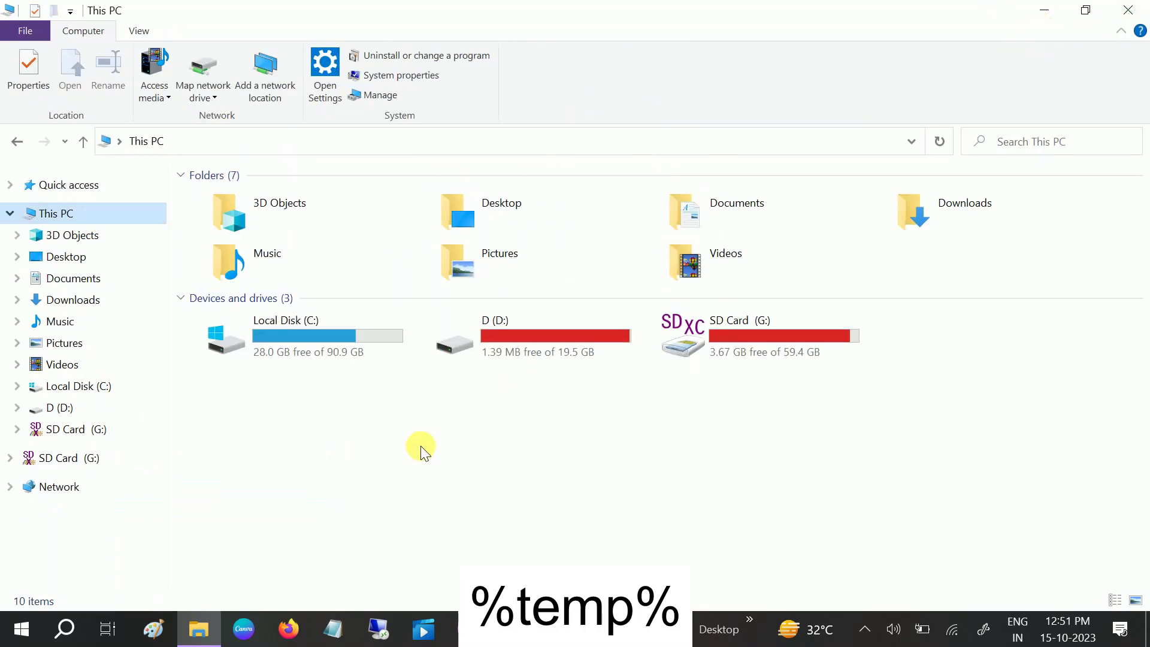
# Open the Prefetch folder with the Run command prefetch, granting access to it, and select all its files before closing it.
pyautogui.press('super+r')
pyautogui.write('pr')
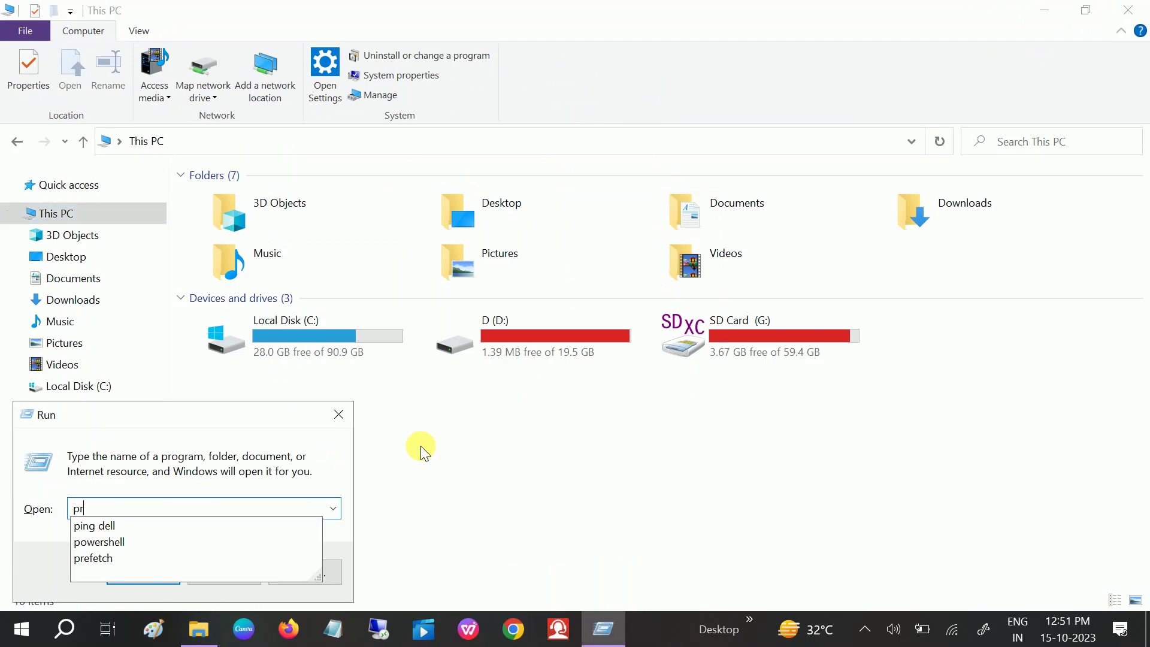
pyautogui.write('efetch')
pyautogui.press('Return')
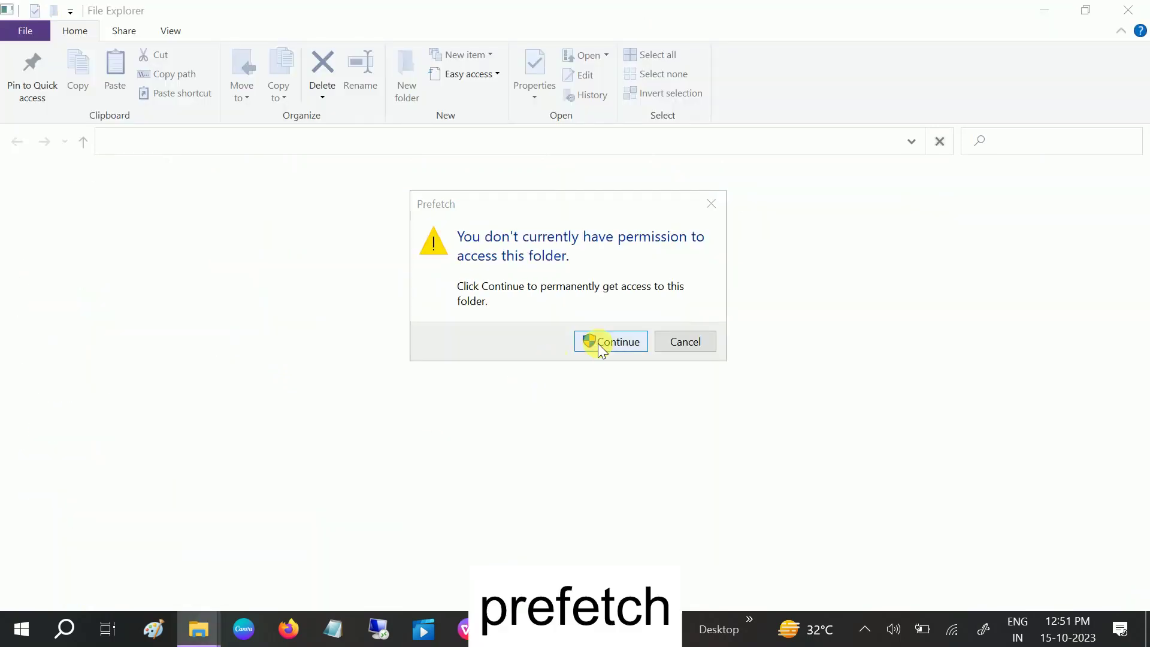
pyautogui.click(596, 341)
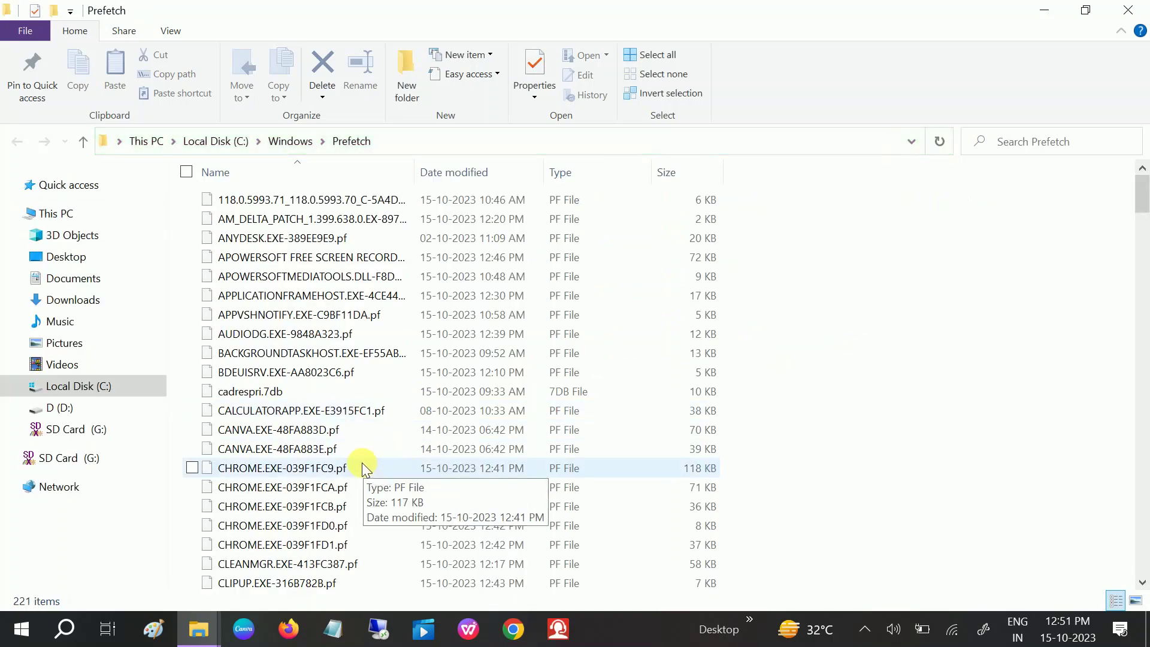
pyautogui.hotkey('ctrl', 'a')
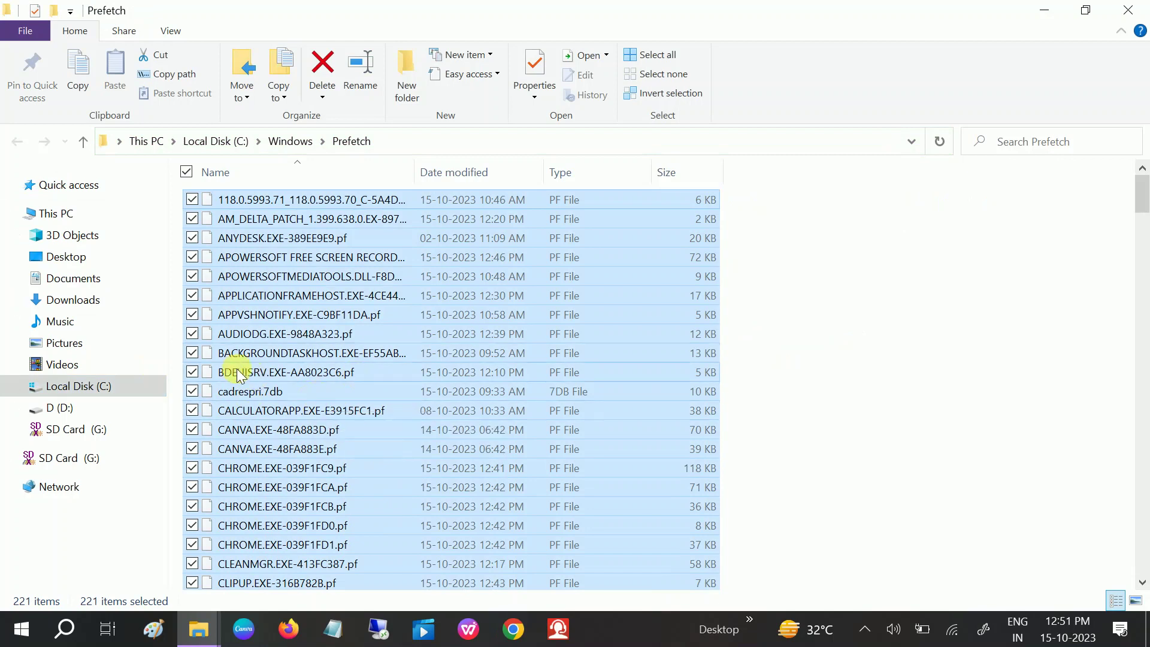
pyautogui.click(1128, 10)
# Launch Disk Cleanup with the Run command cleanmgr and choose drive C: for cleaning.
pyautogui.press('super+r')
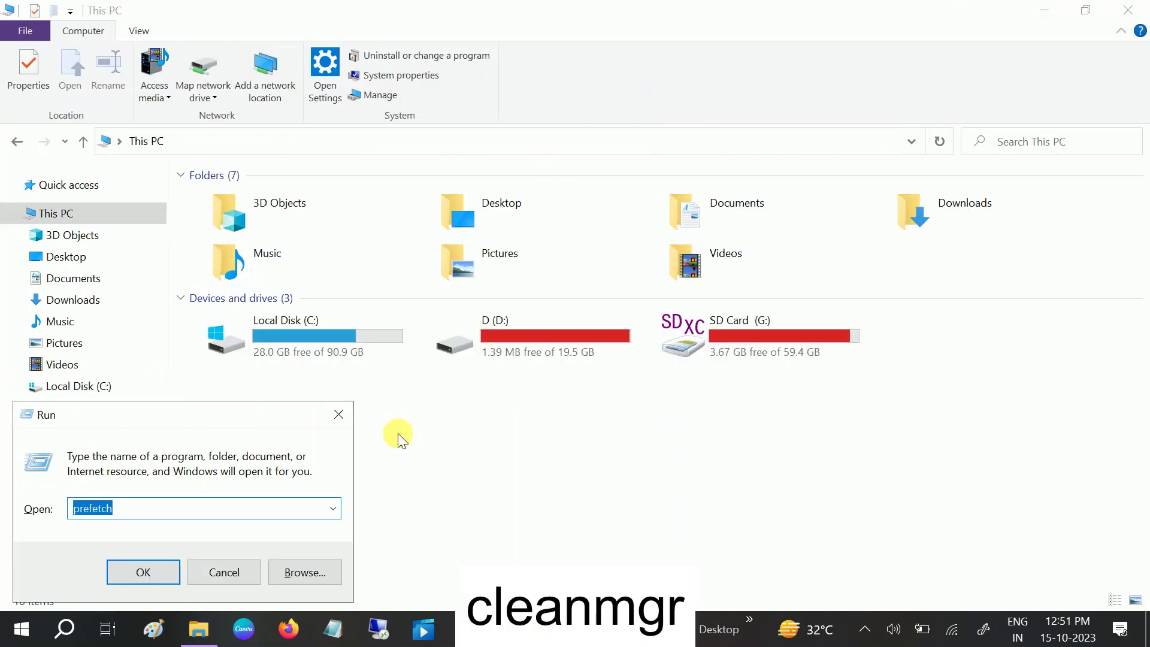
pyautogui.write('cle')
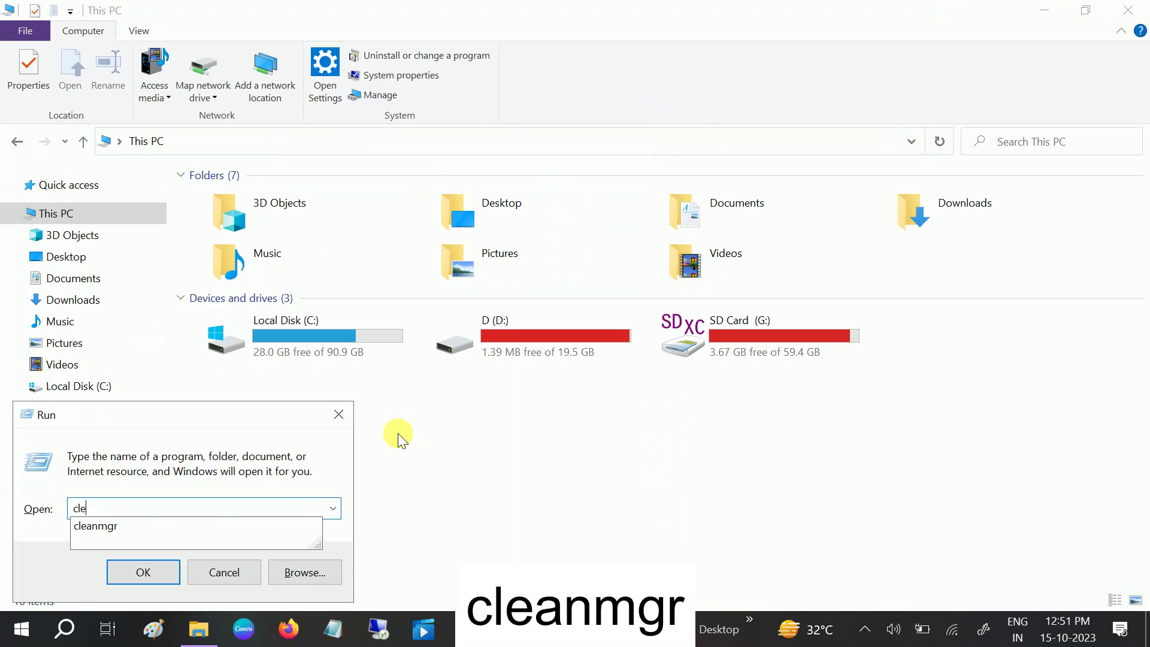
pyautogui.write('a')
pyautogui.press('Down')
pyautogui.press('Return')
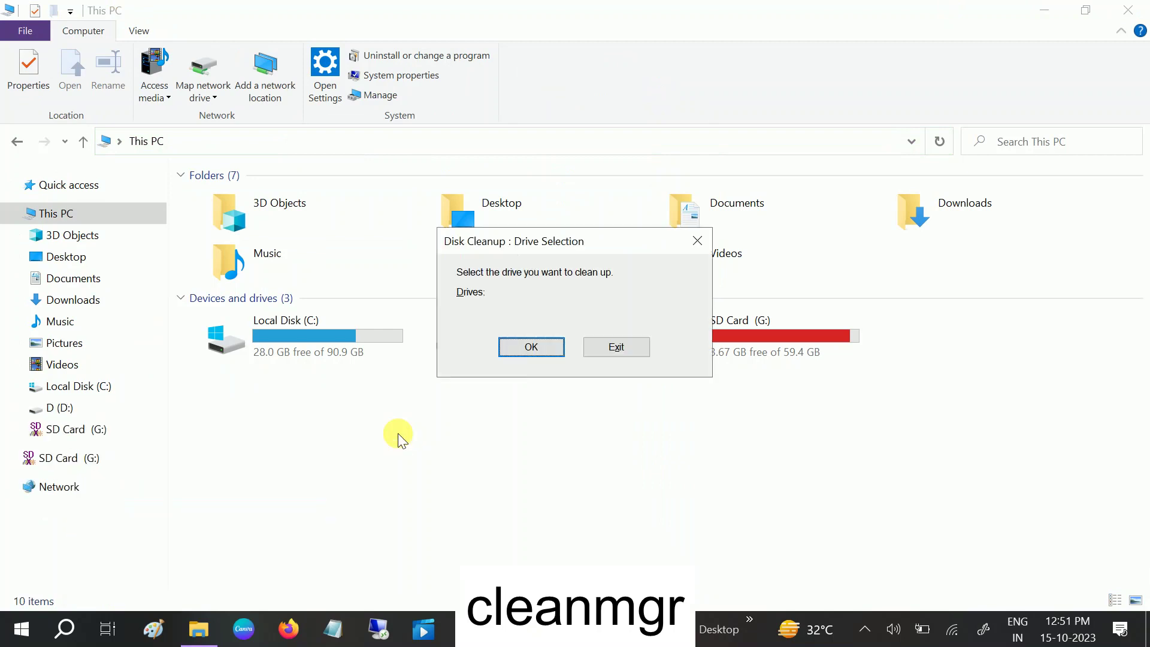
pyautogui.click(518, 352)
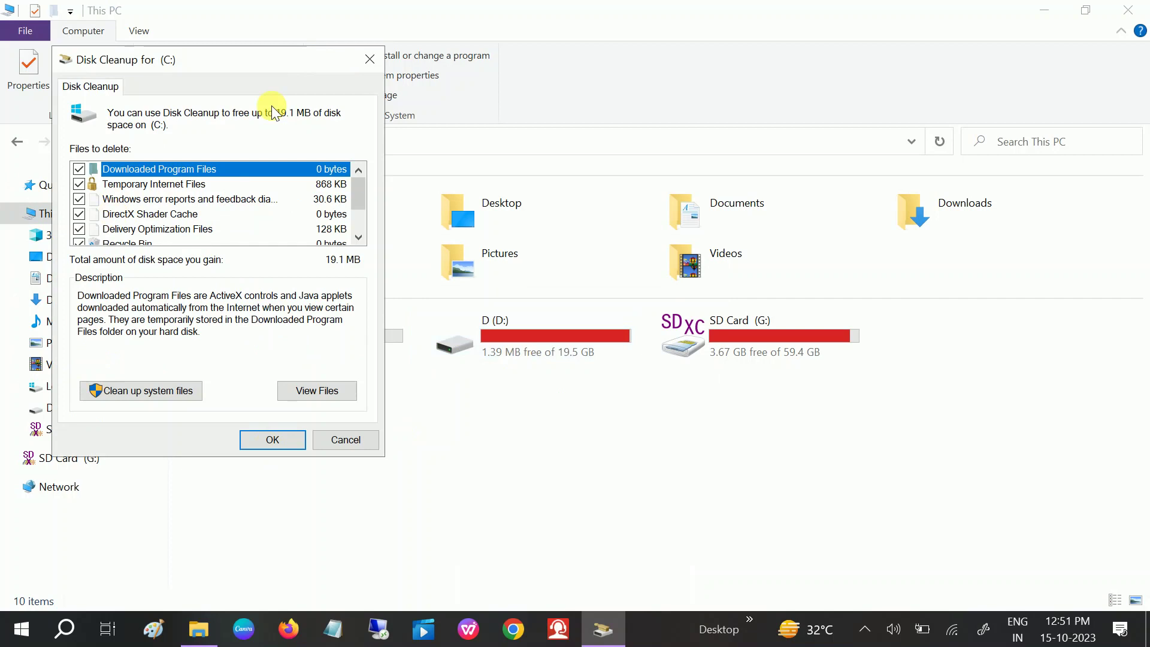
# Extend Disk Cleanup to system files and select drive C: for the new scan.
pyautogui.moveTo(267, 59); pyautogui.dragTo(549, 87)
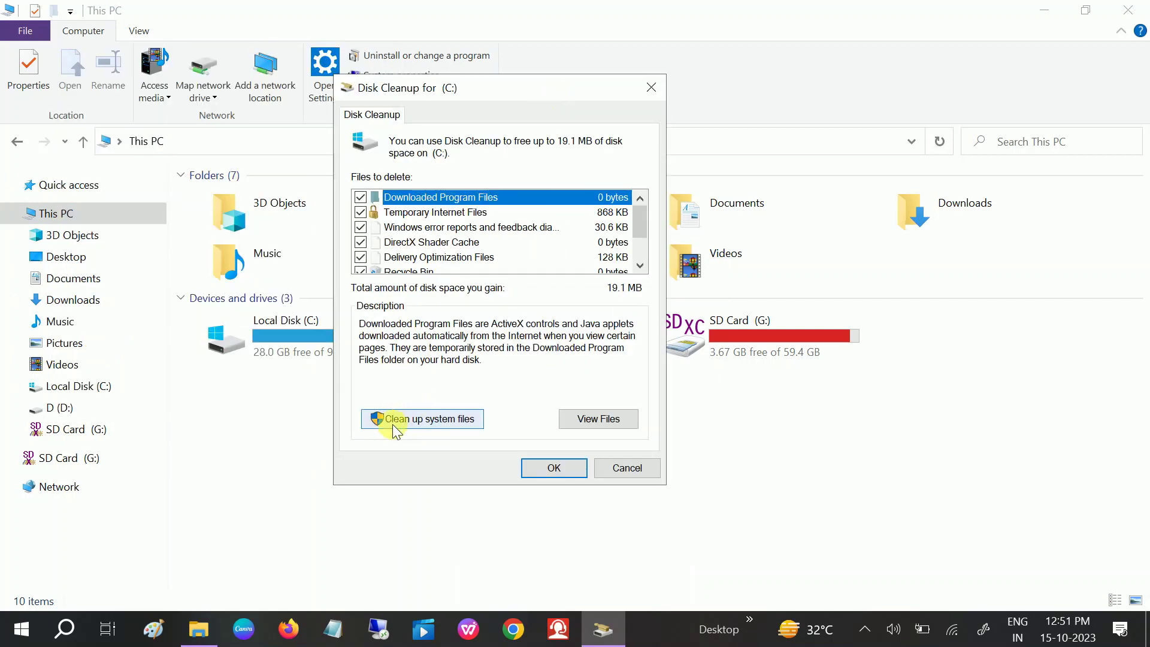
pyautogui.click(433, 419)
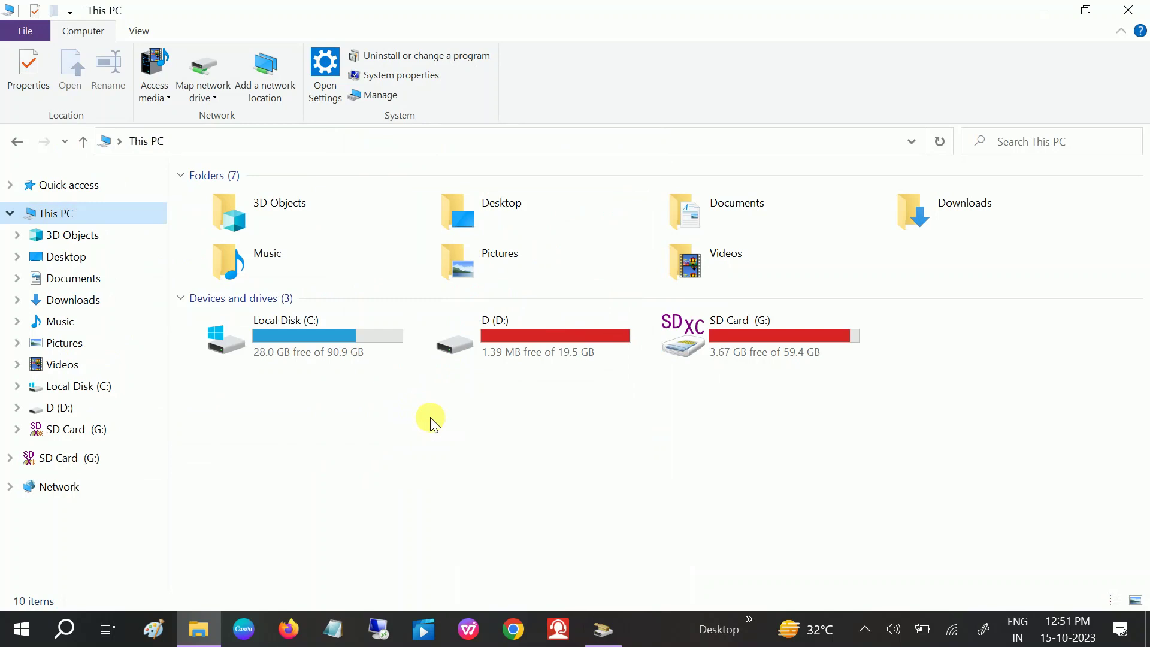
pyautogui.click(604, 630)
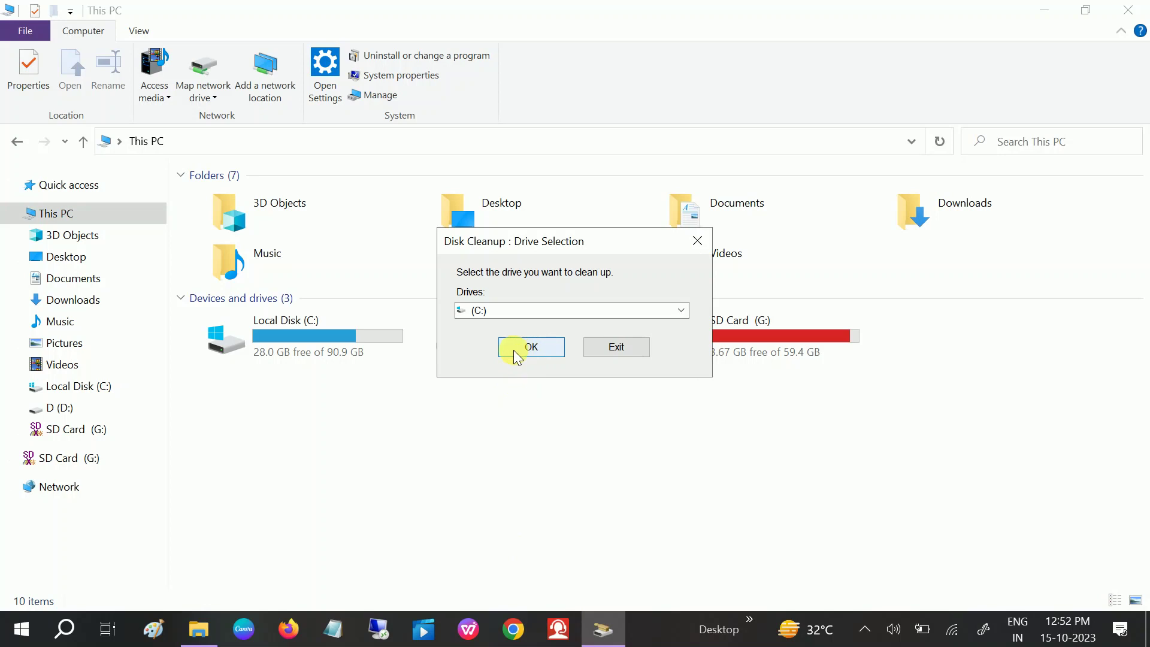
pyautogui.click(532, 348)
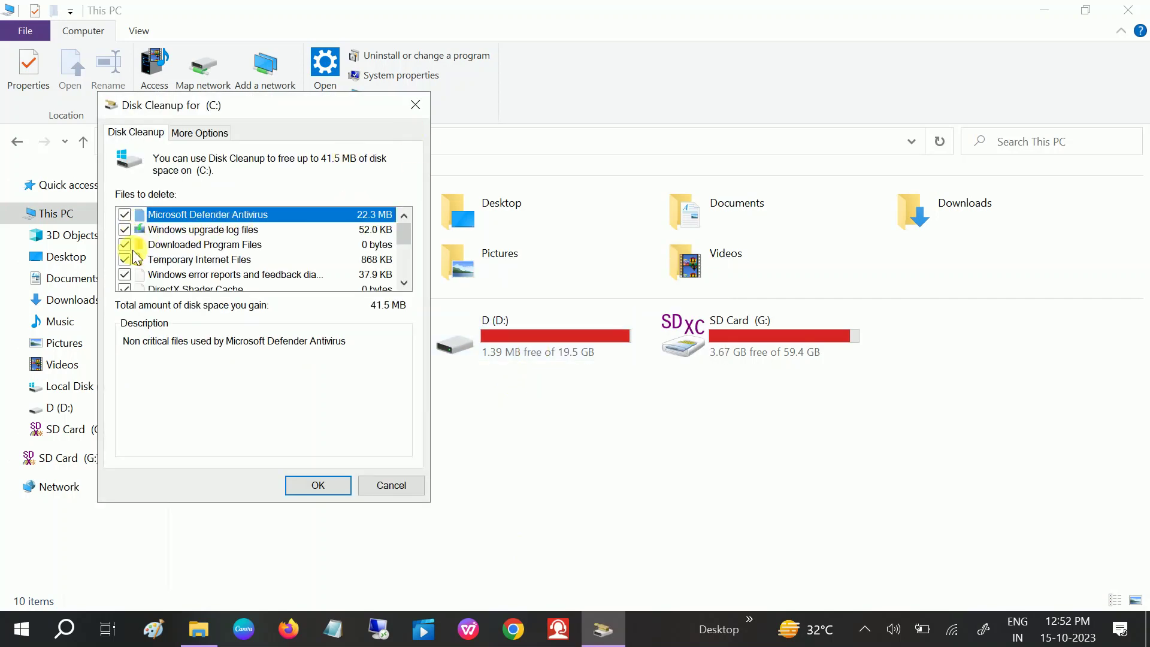
# Review the checked file categories, start their permanent deletion from drive C:, and move the cleanup progress window aside.
pyautogui.scroll(-3, 137, 256)
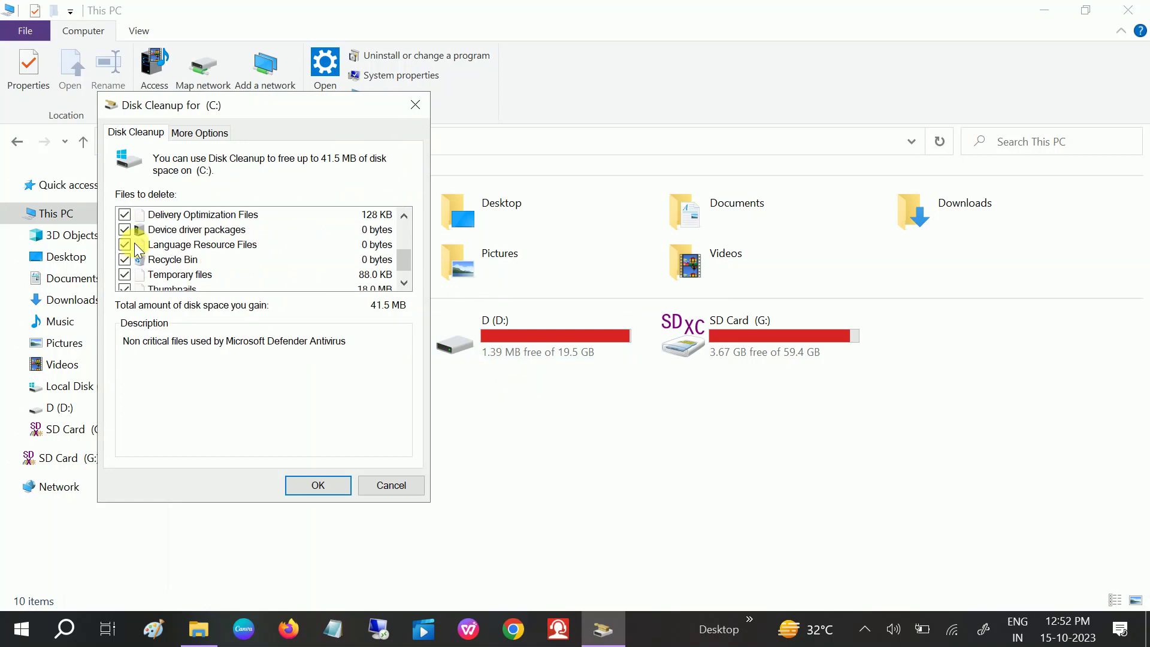
pyautogui.scroll(2, 138, 249)
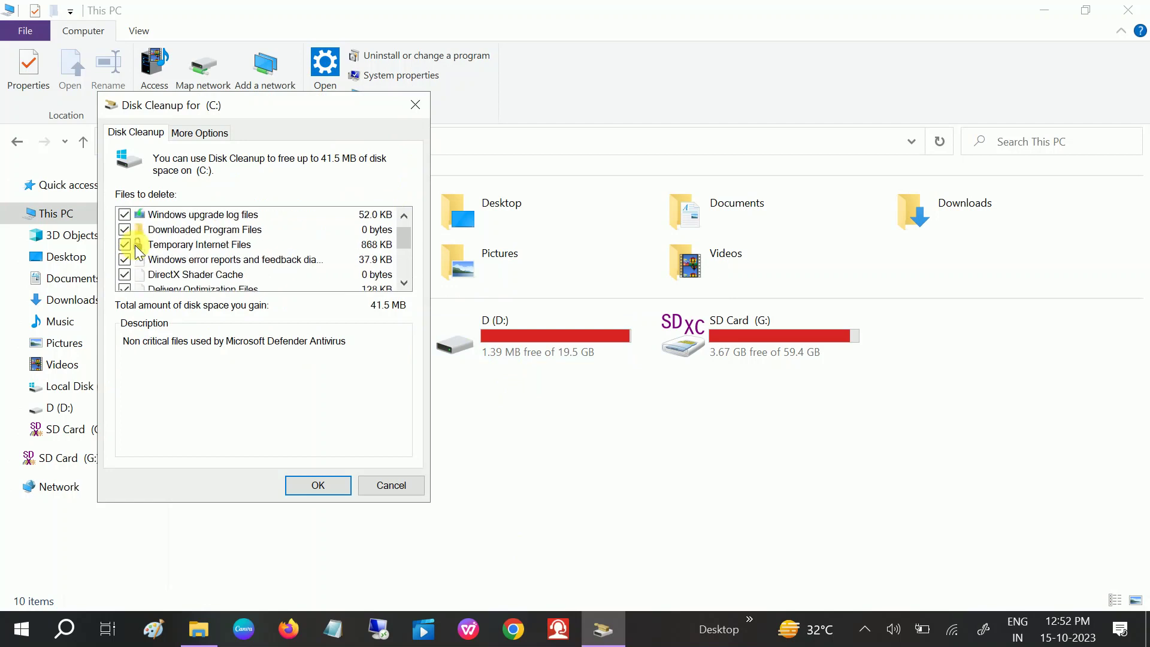
pyautogui.scroll(-1, 159, 234)
pyautogui.scroll(1, 165, 228)
pyautogui.scroll(1, 176, 228)
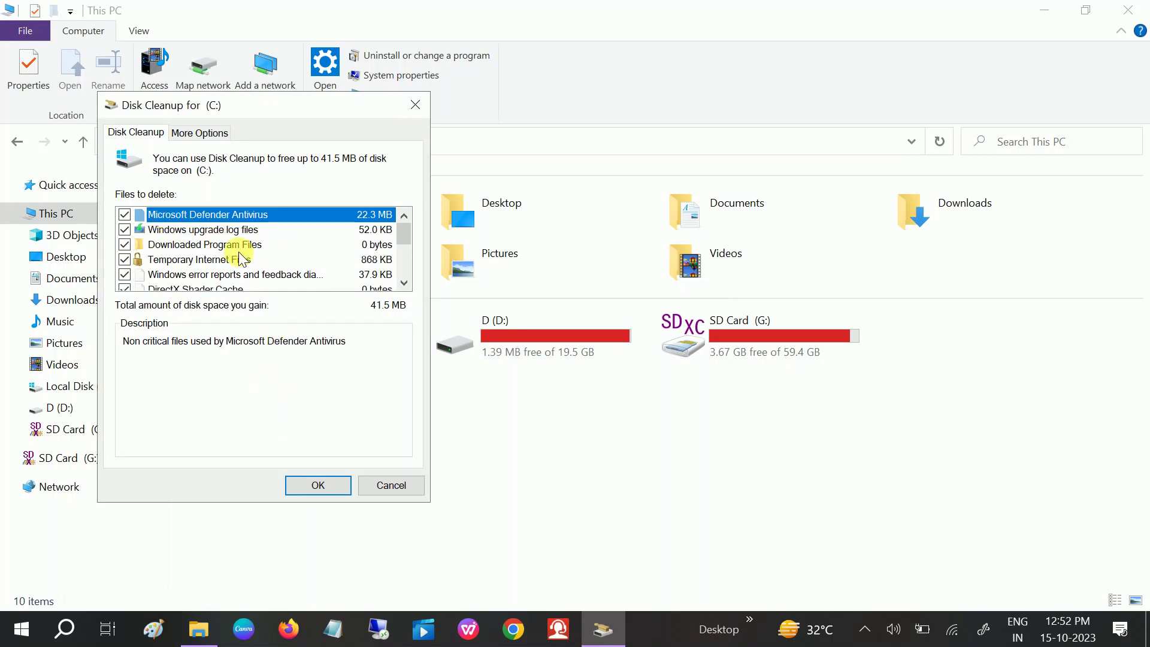
pyautogui.scroll(-5, 239, 263)
pyautogui.click(318, 485)
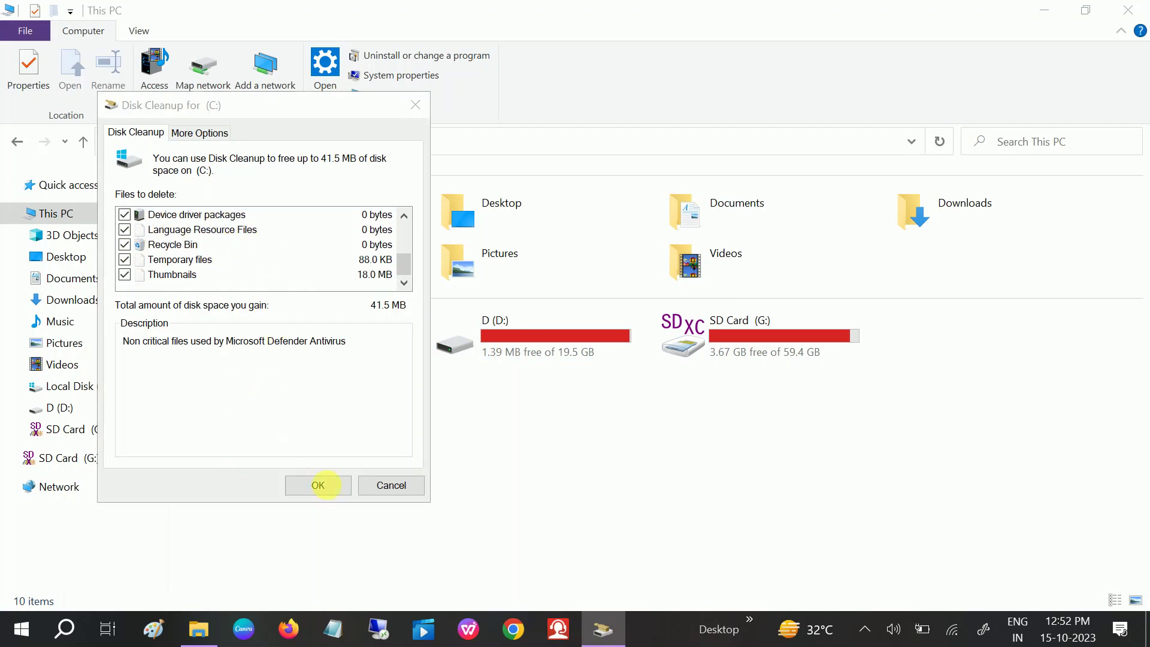
pyautogui.click(593, 328)
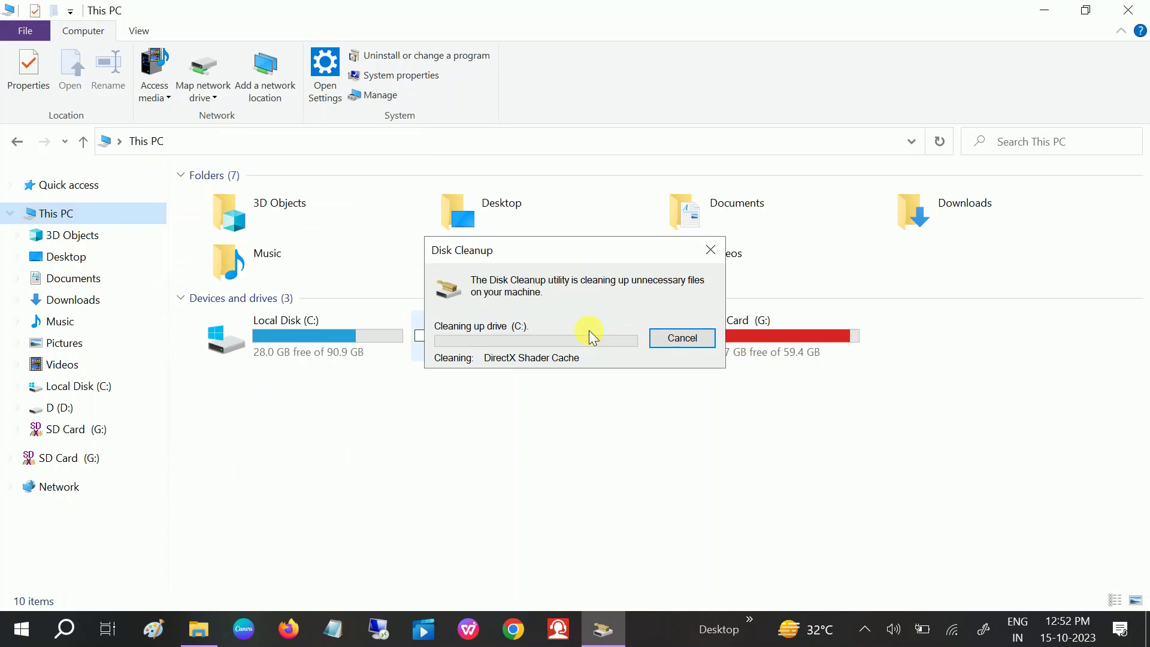
pyautogui.moveTo(555, 256); pyautogui.dragTo(622, 257)
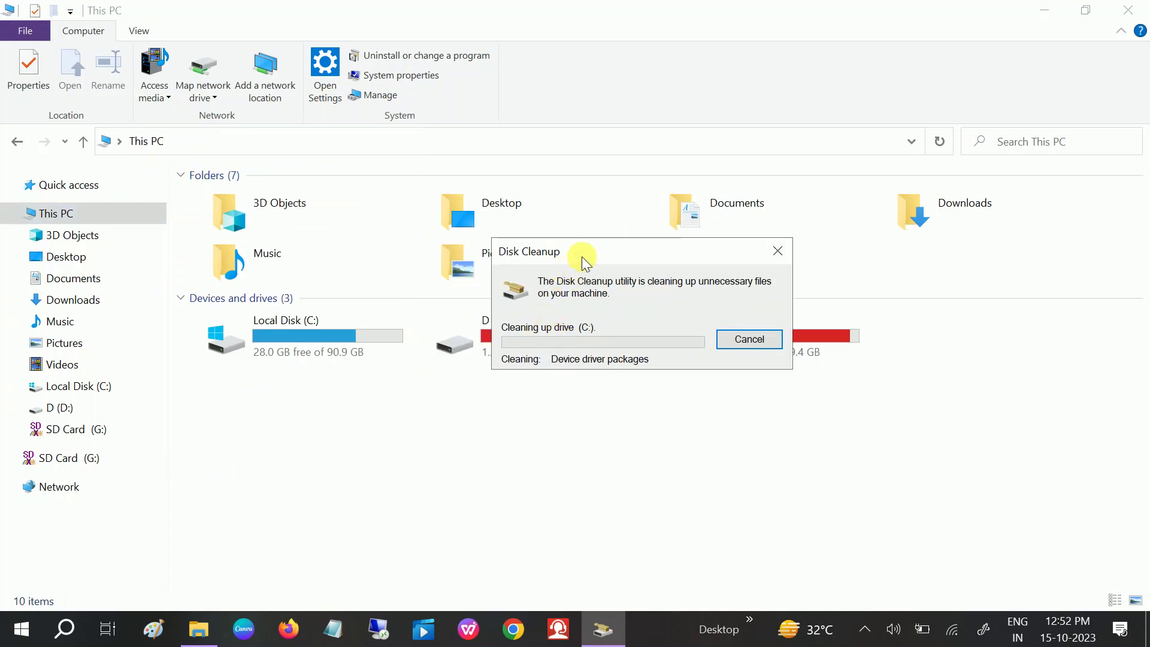
pyautogui.moveTo(593, 255); pyautogui.dragTo(679, 259)
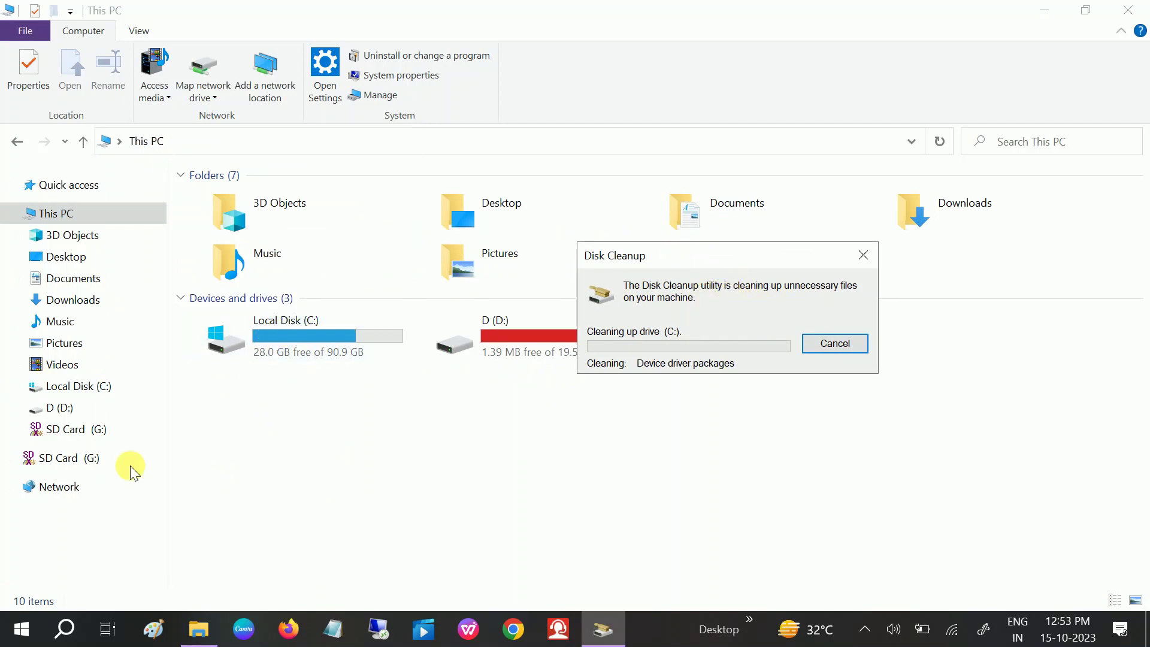
# Open Settings and bring up the Storage settings page through a Windows search for "storange".
pyautogui.click(20, 630)
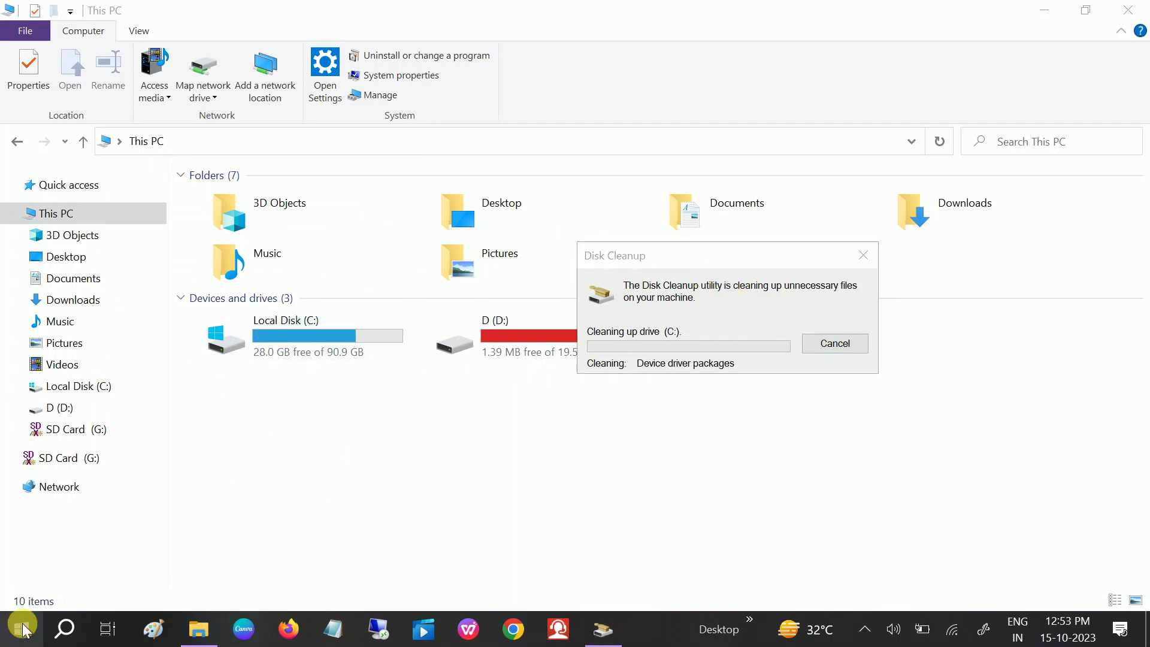
pyautogui.moveTo(29, 548)
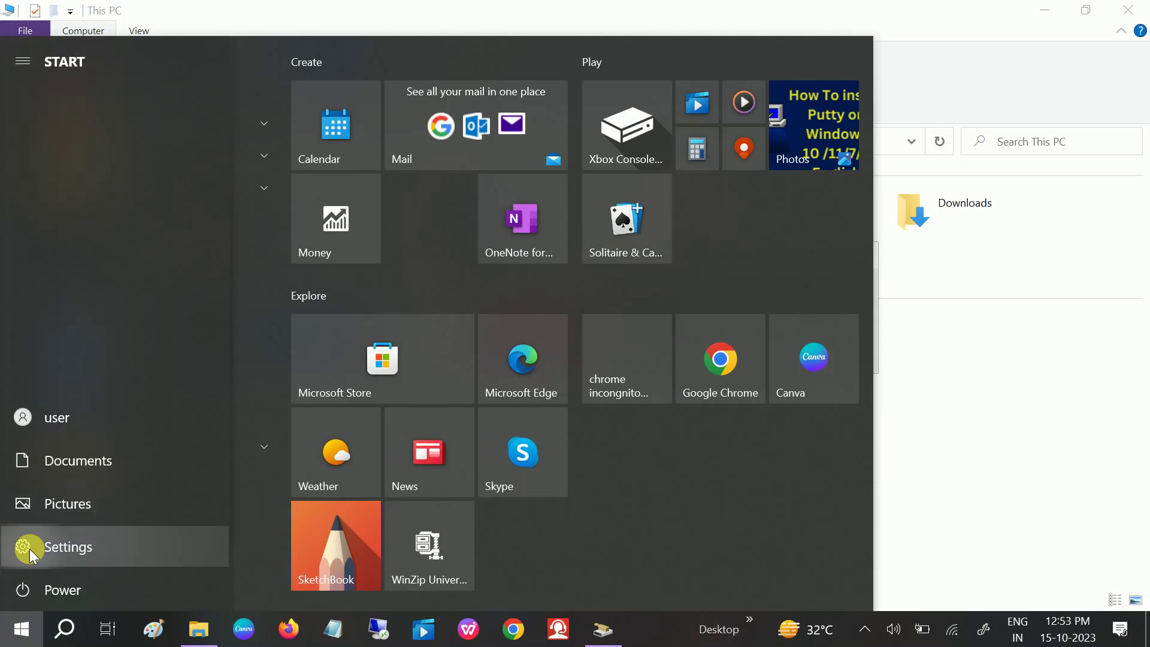
pyautogui.click(30, 549)
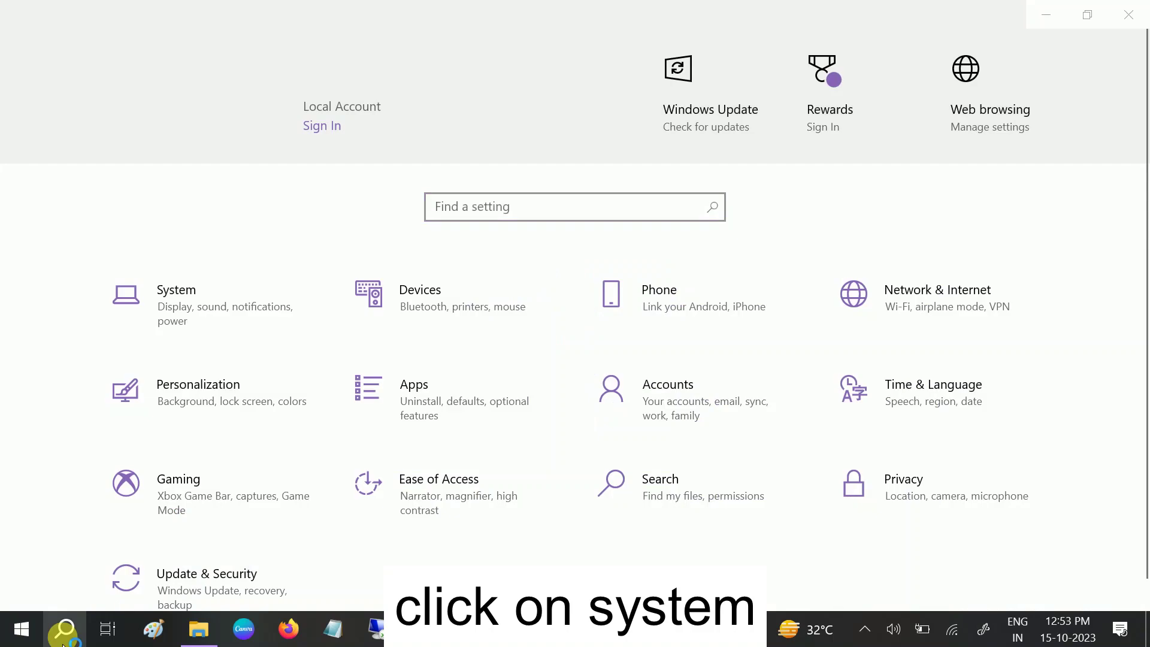
pyautogui.click(63, 642)
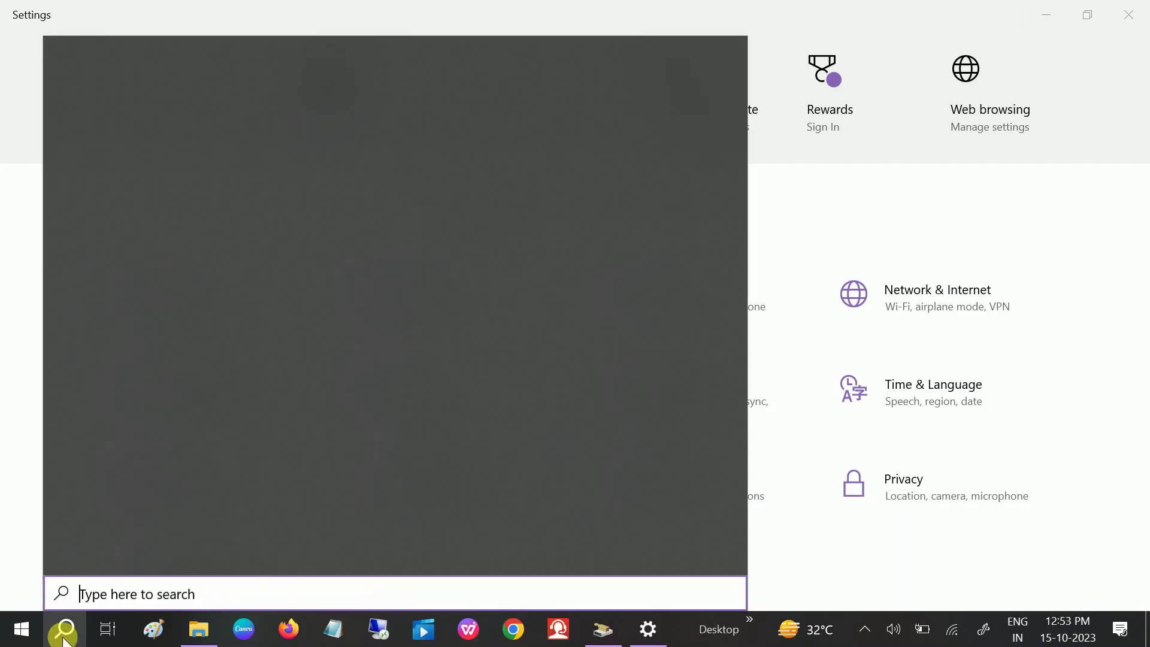
pyautogui.write('stora')
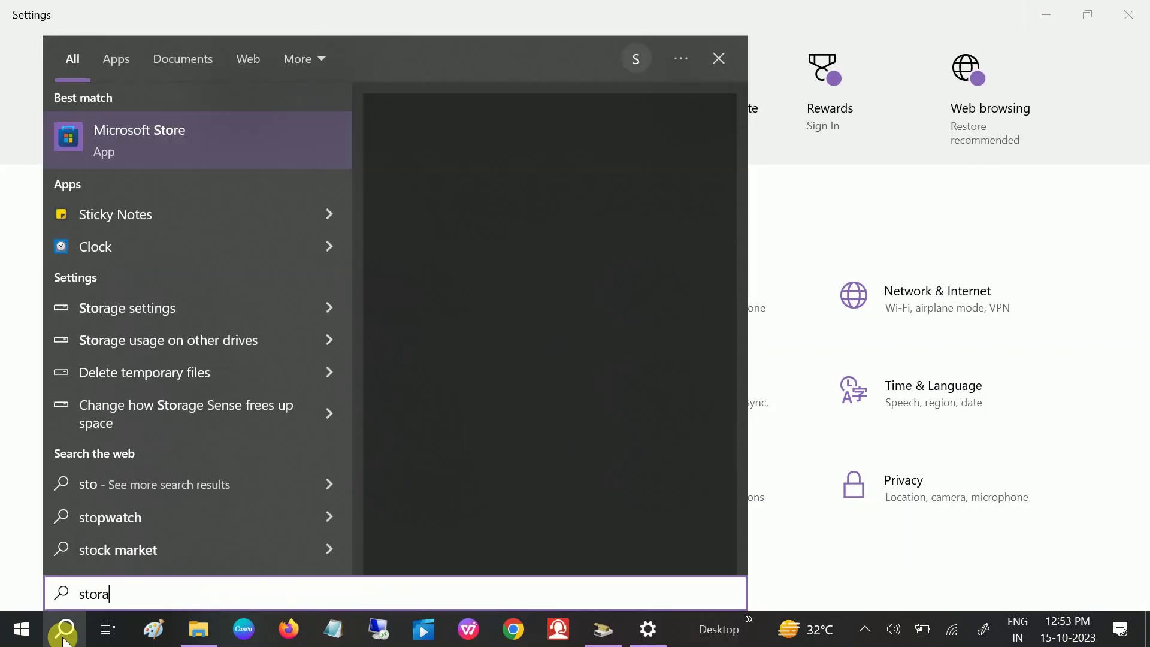
pyautogui.write('nge')
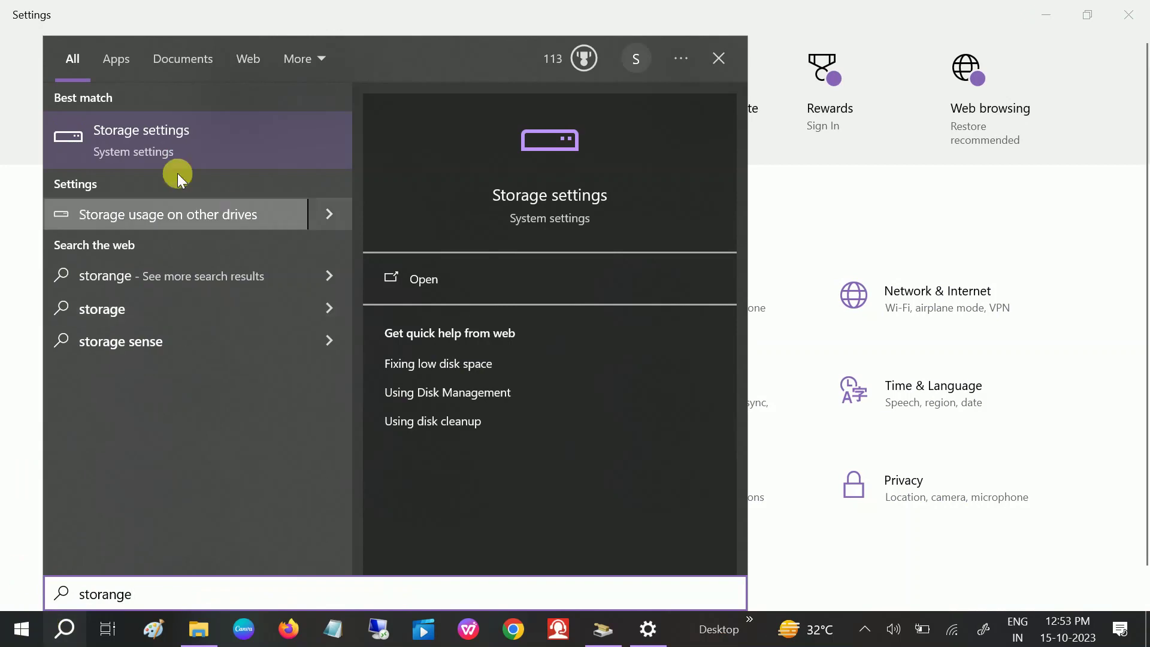
pyautogui.click(164, 143)
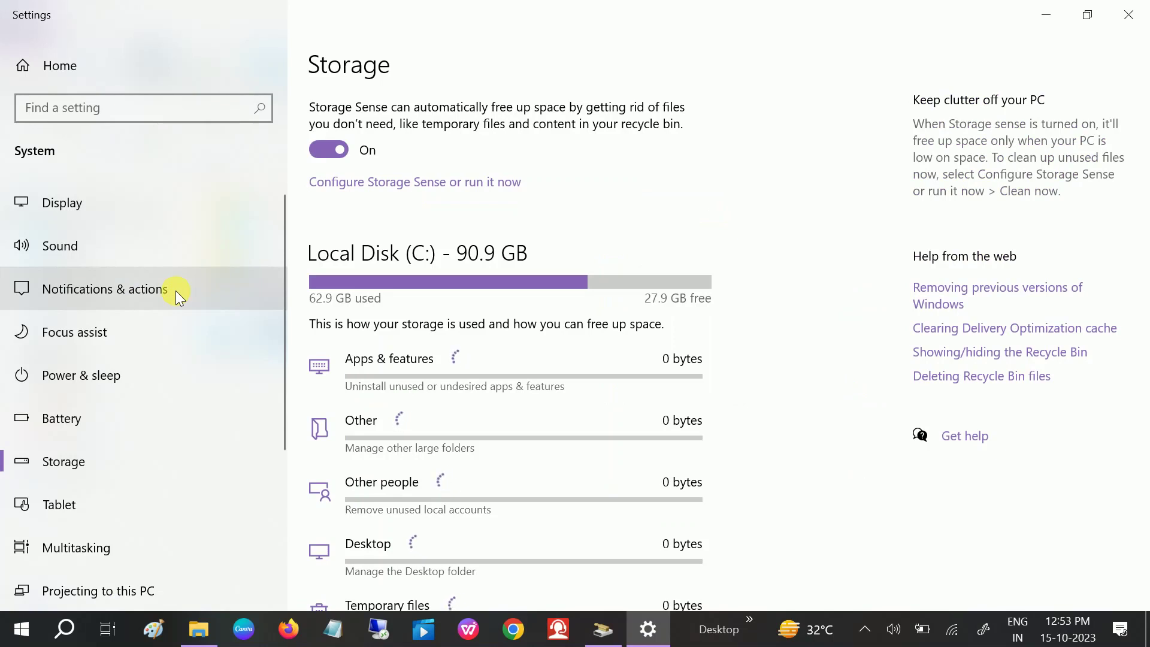
# Show more storage categories for drive C: and open the System & reserved details.
pyautogui.scroll(-3, 513, 369)
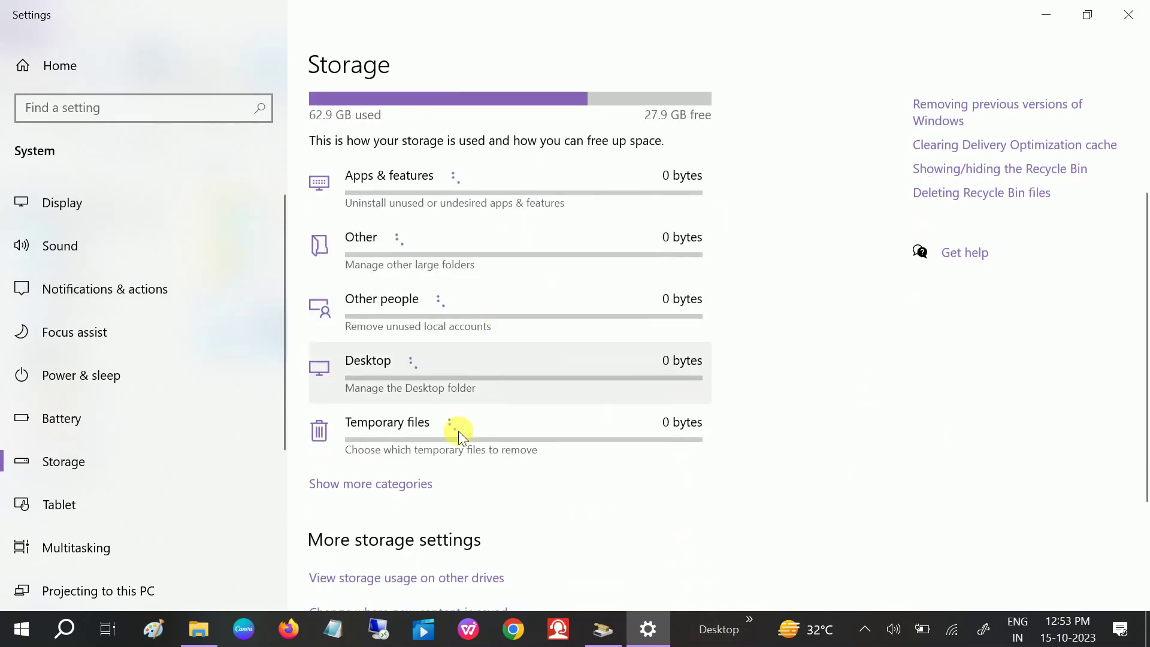
pyautogui.click(380, 482)
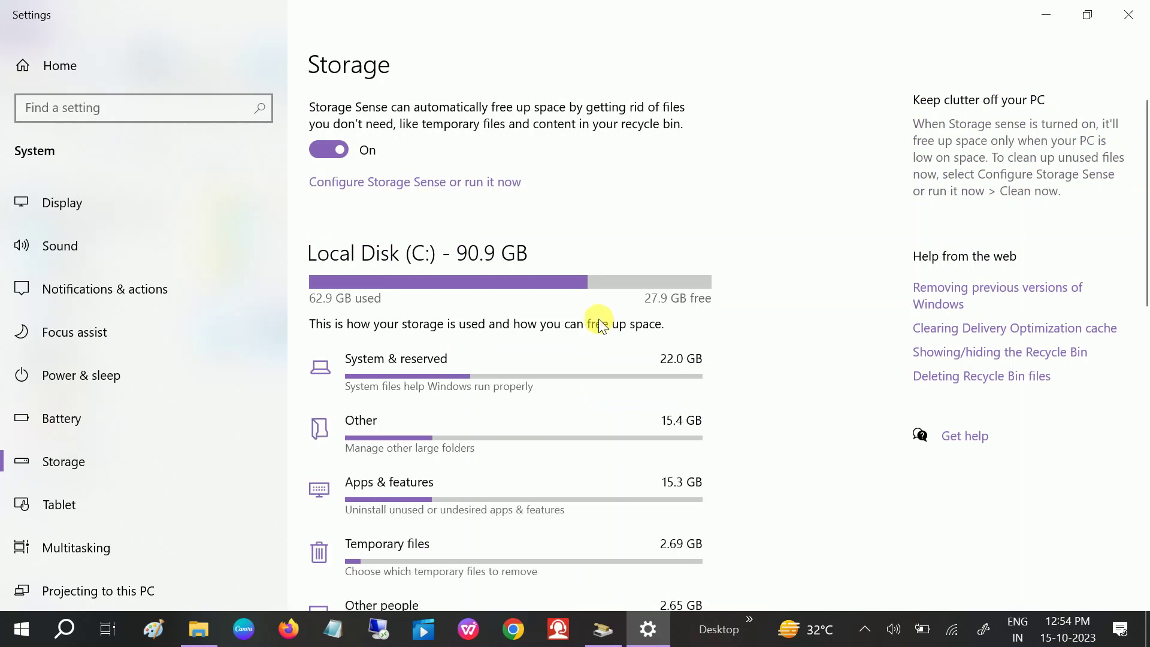
pyautogui.scroll(-2, 598, 318)
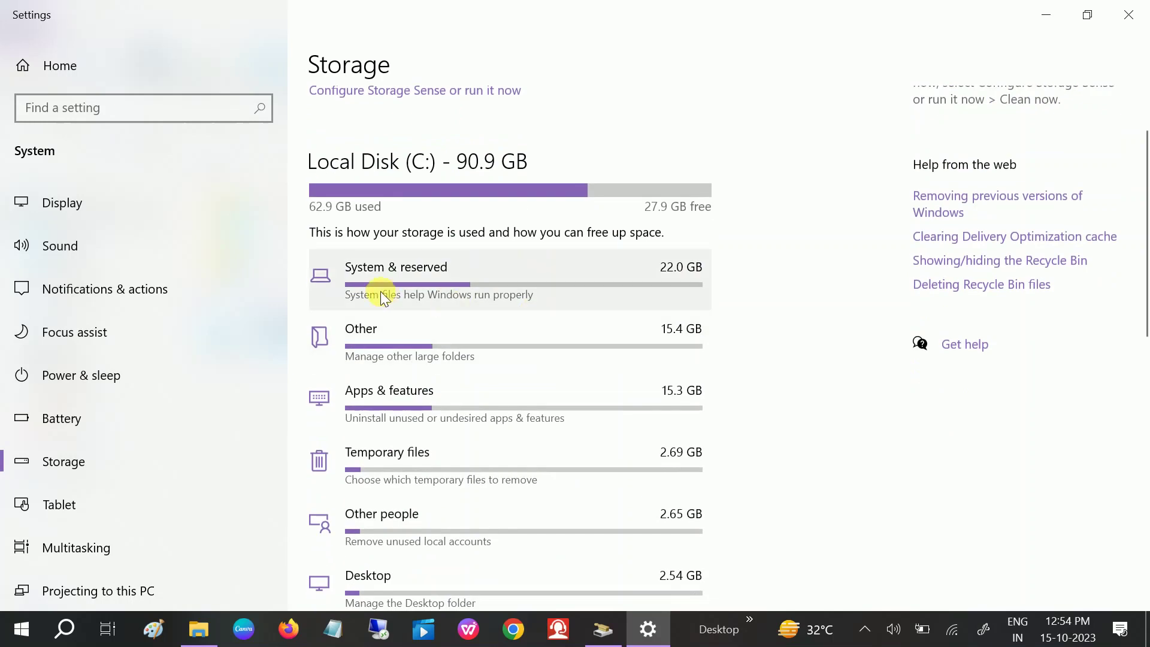
pyautogui.click(466, 275)
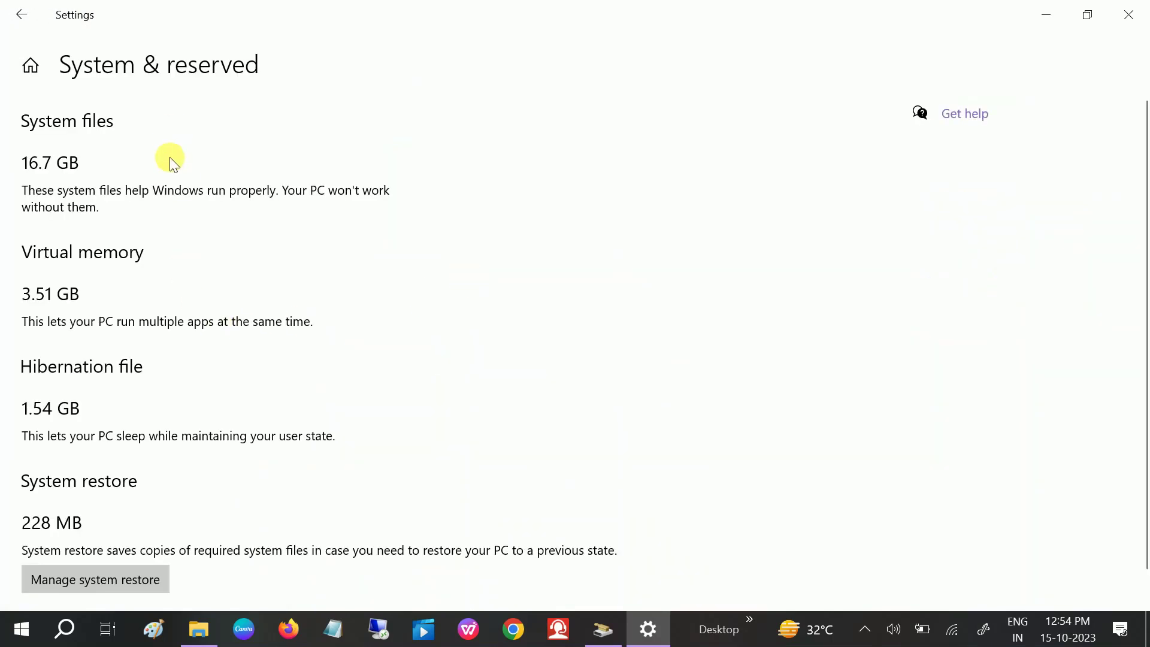
# Open system restore management and limit the maximum disk usage of system protection on drive C: to 5% (4.55 GB).
pyautogui.scroll(-1, 139, 261)
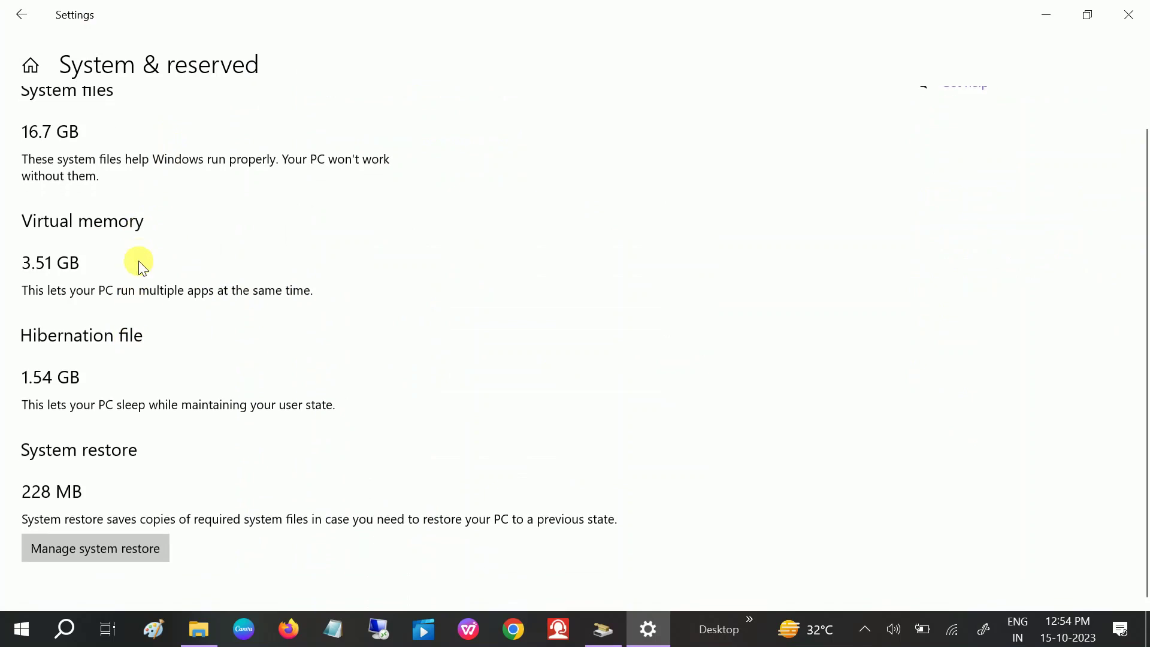
pyautogui.scroll(1, 78, 247)
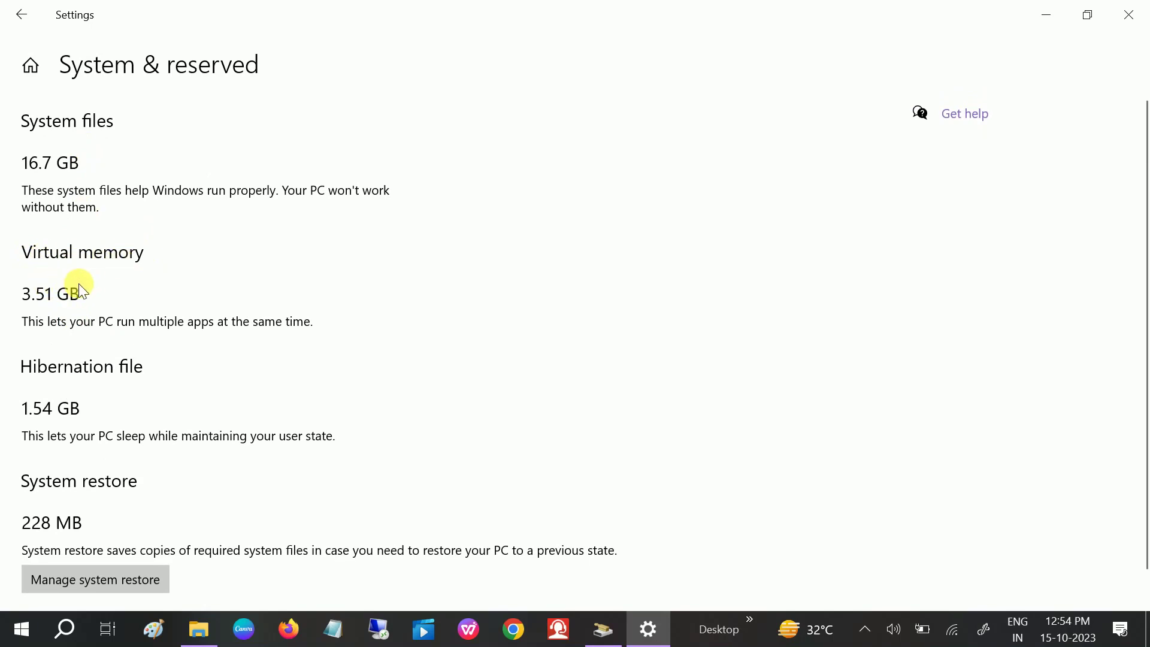
pyautogui.scroll(-1, 78, 285)
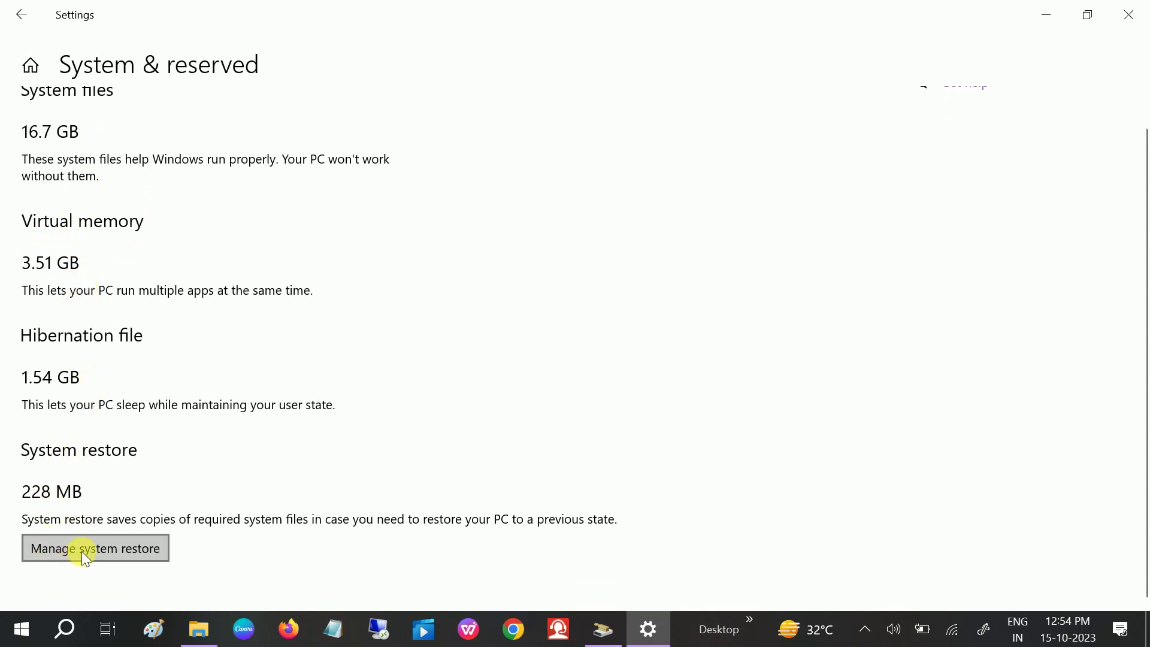
pyautogui.click(113, 549)
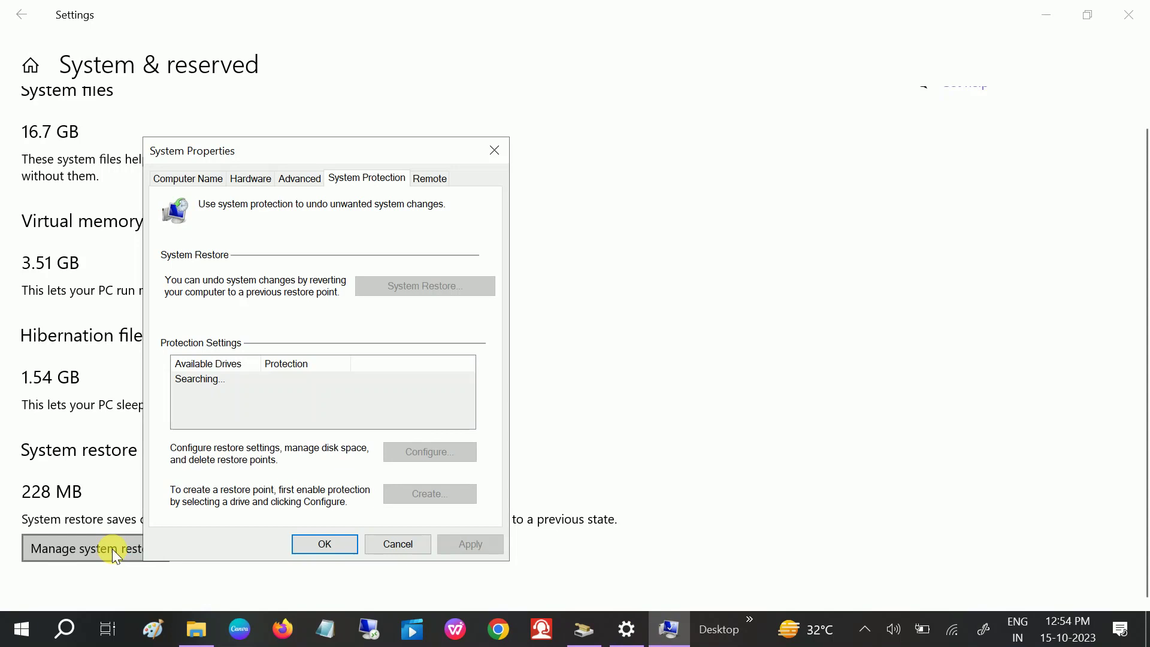
pyautogui.moveTo(390, 149); pyautogui.dragTo(508, 113)
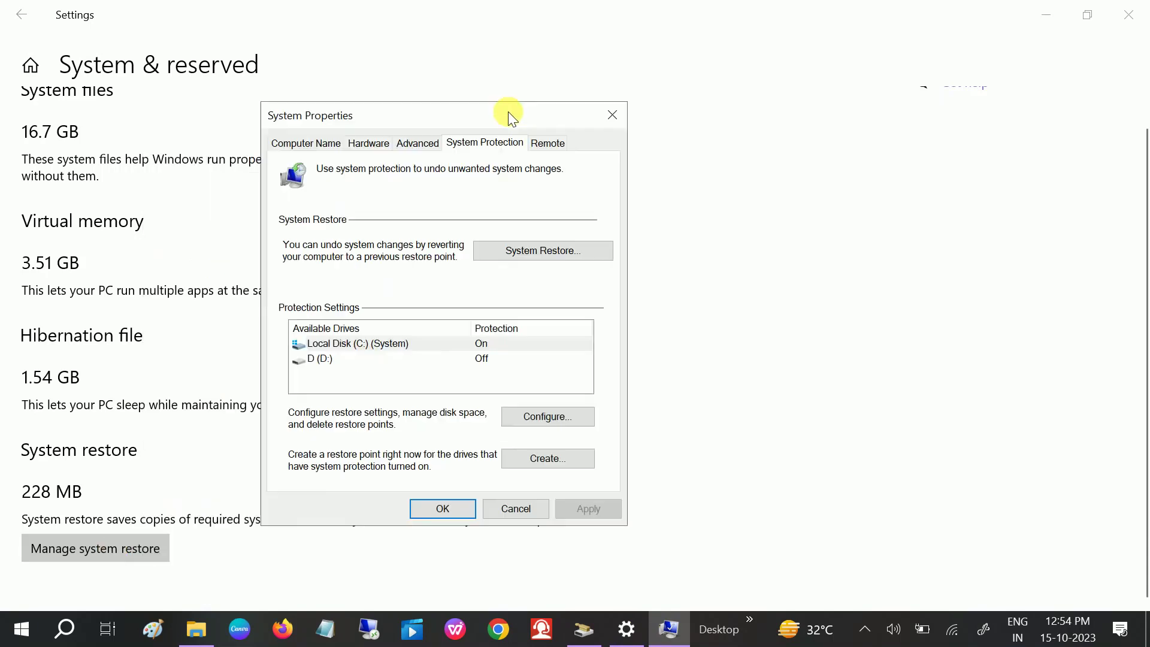
pyautogui.click(552, 416)
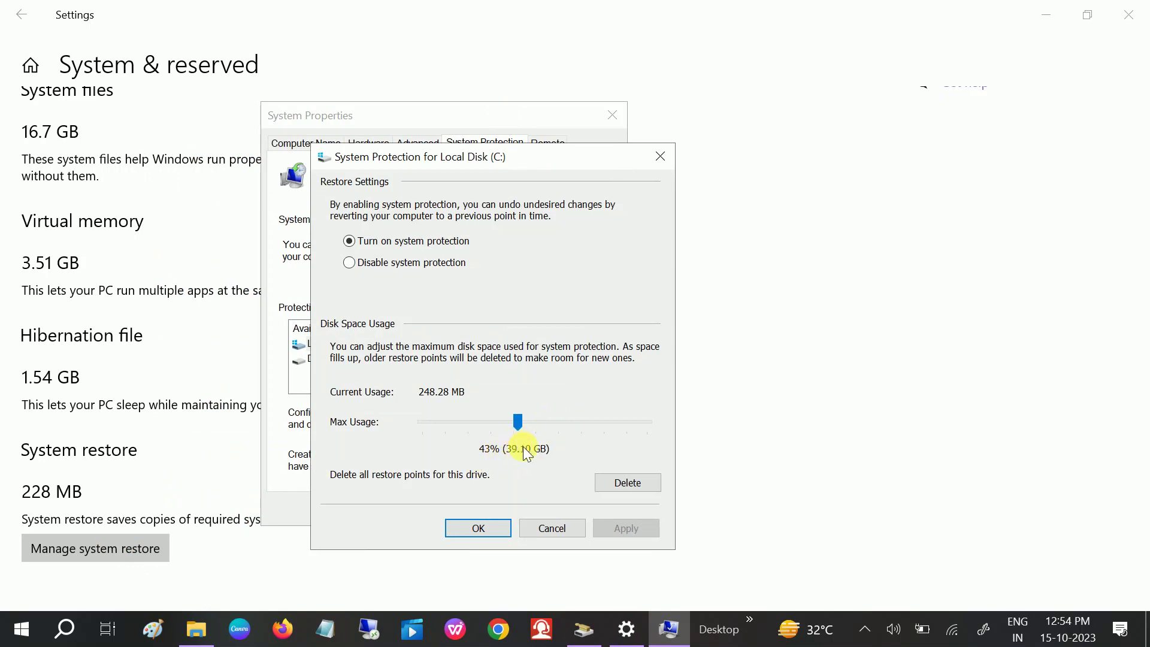
pyautogui.moveTo(516, 425); pyautogui.dragTo(430, 426)
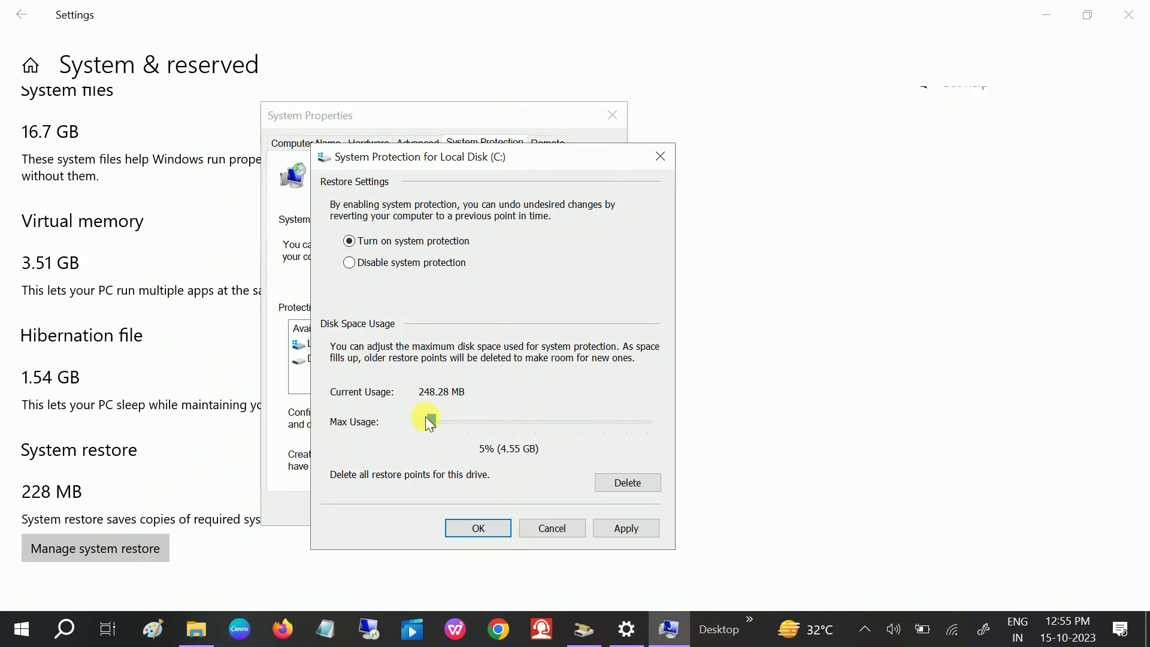
pyautogui.click(624, 531)
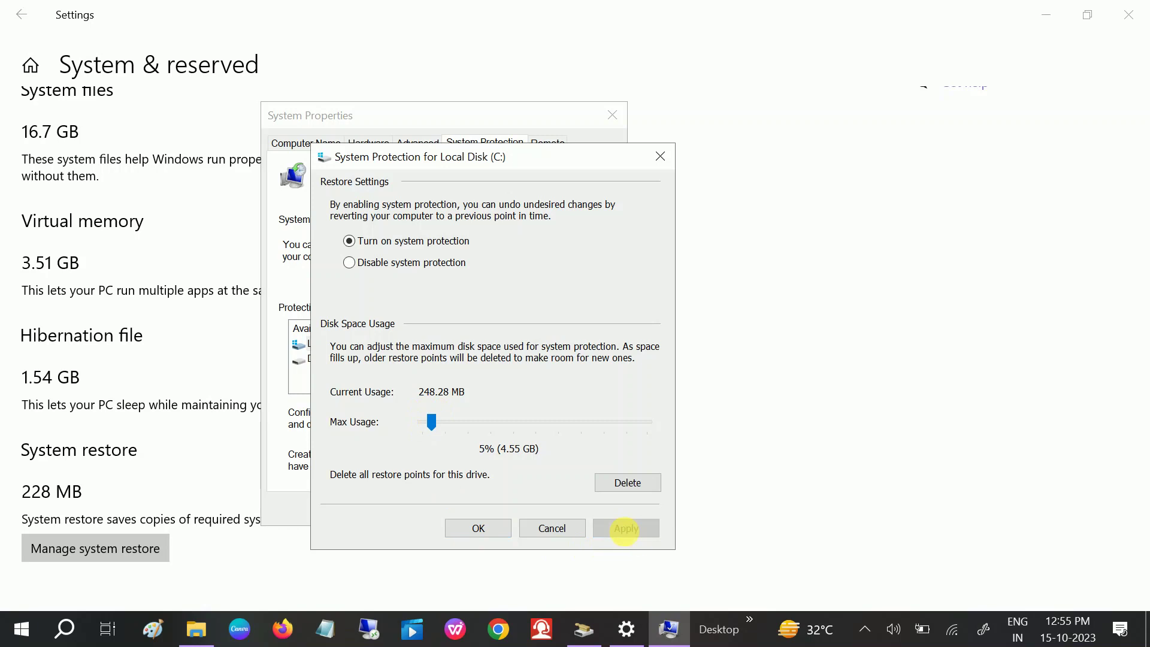
pyautogui.click(479, 528)
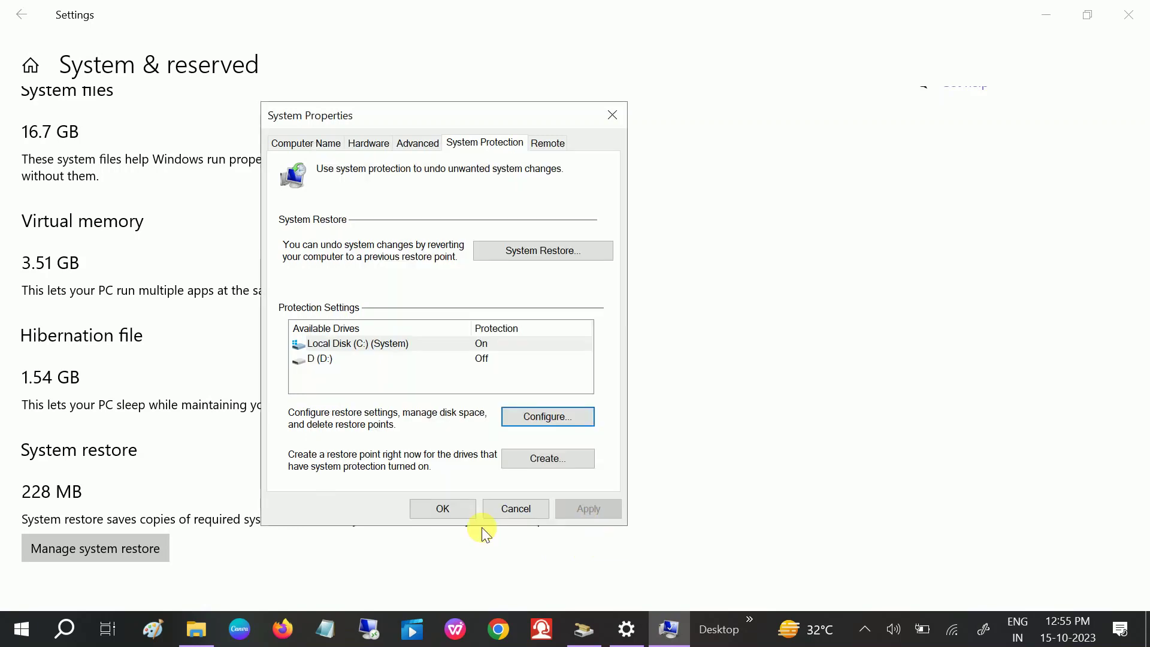
# Delete all restore points for drive C: in its system protection configuration and close that configuration.
pyautogui.click(547, 421)
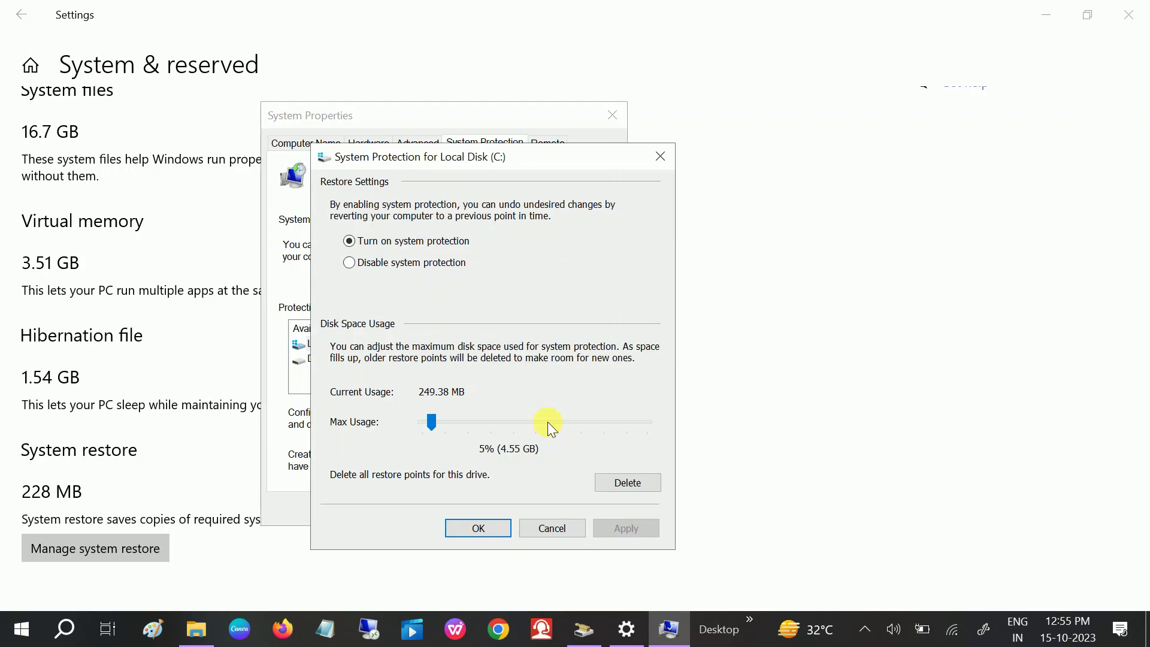
pyautogui.click(622, 487)
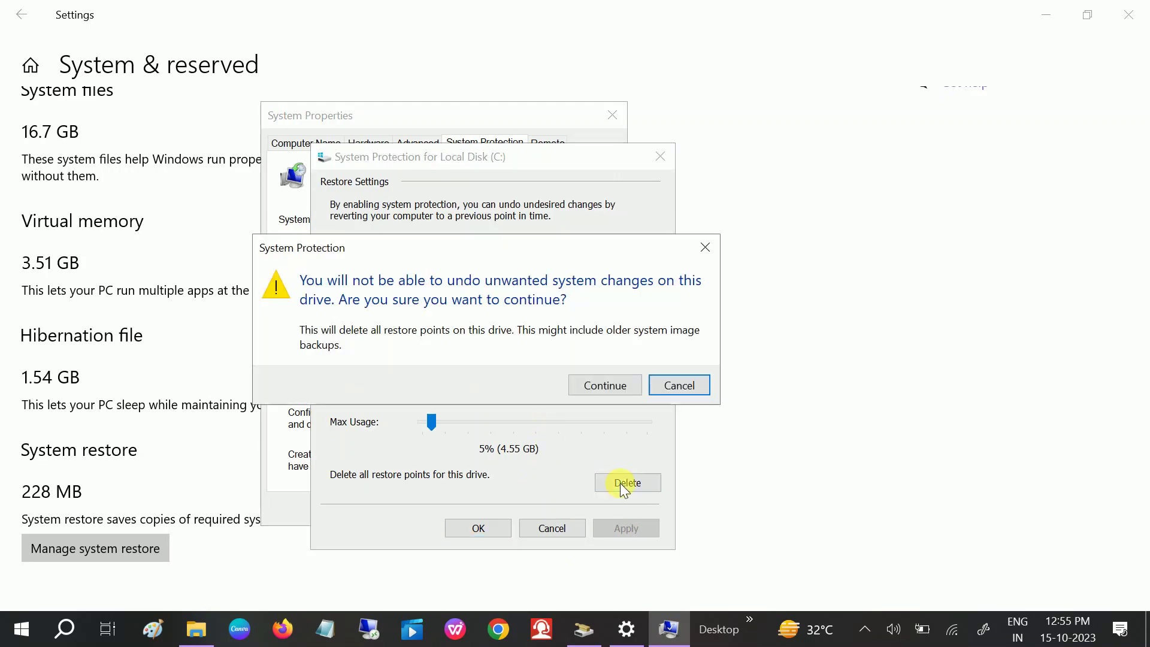
pyautogui.click(604, 386)
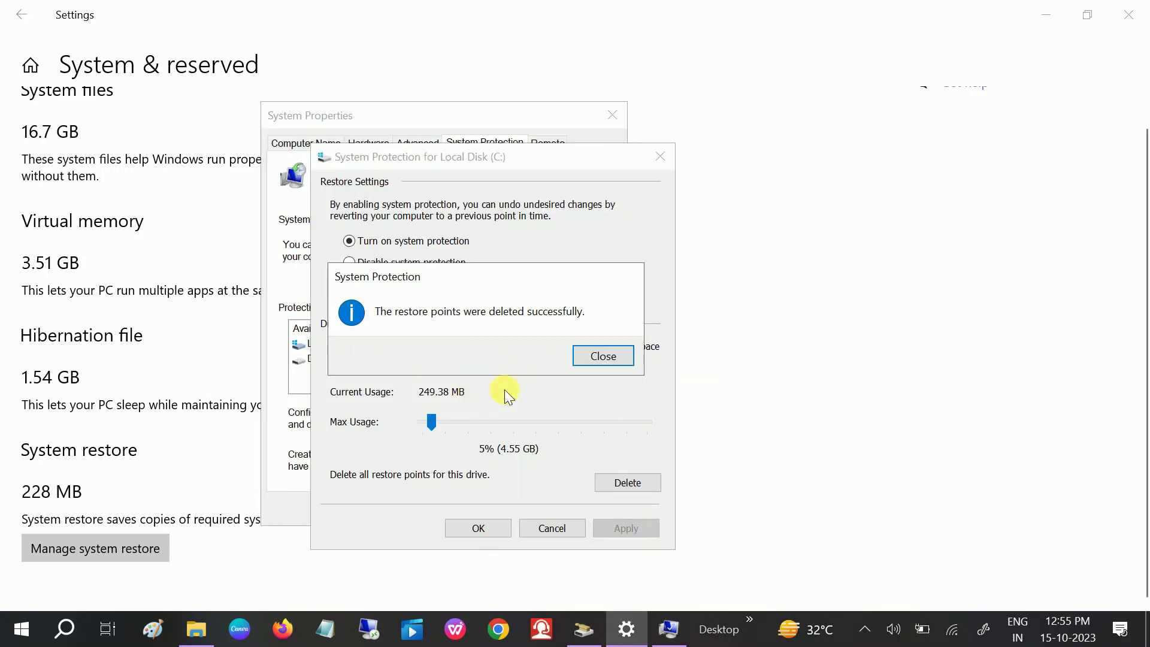
pyautogui.click(593, 355)
pyautogui.click(479, 527)
# Create a restore point for drive C: with the description 15/10/2023.
pyautogui.click(408, 343)
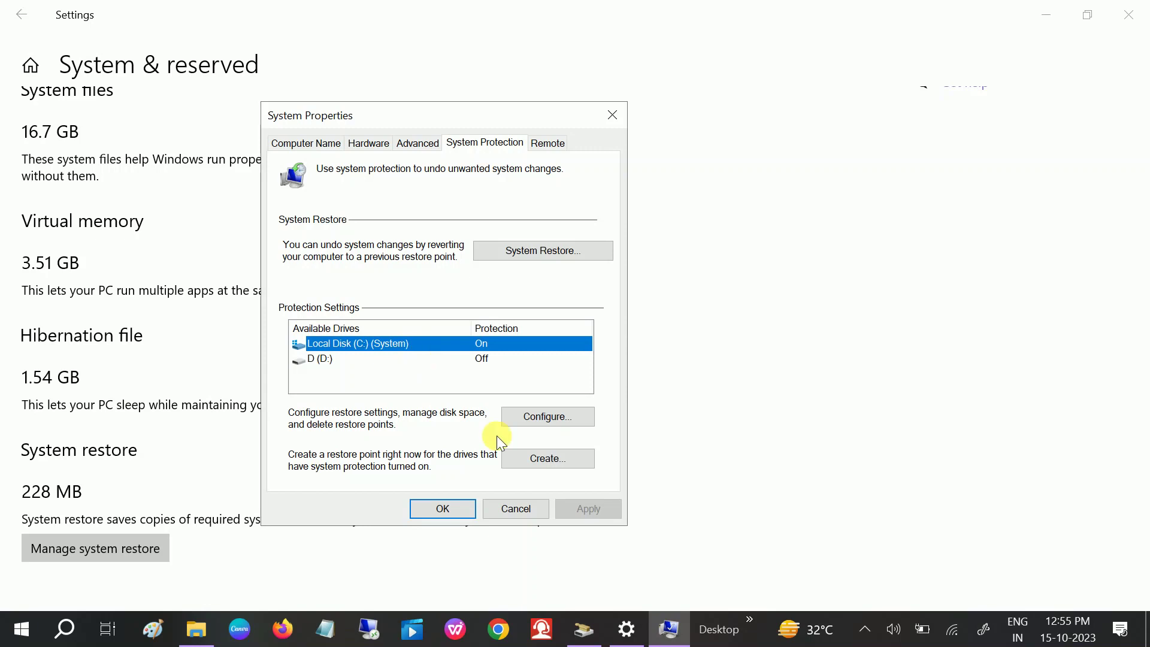
pyautogui.click(532, 458)
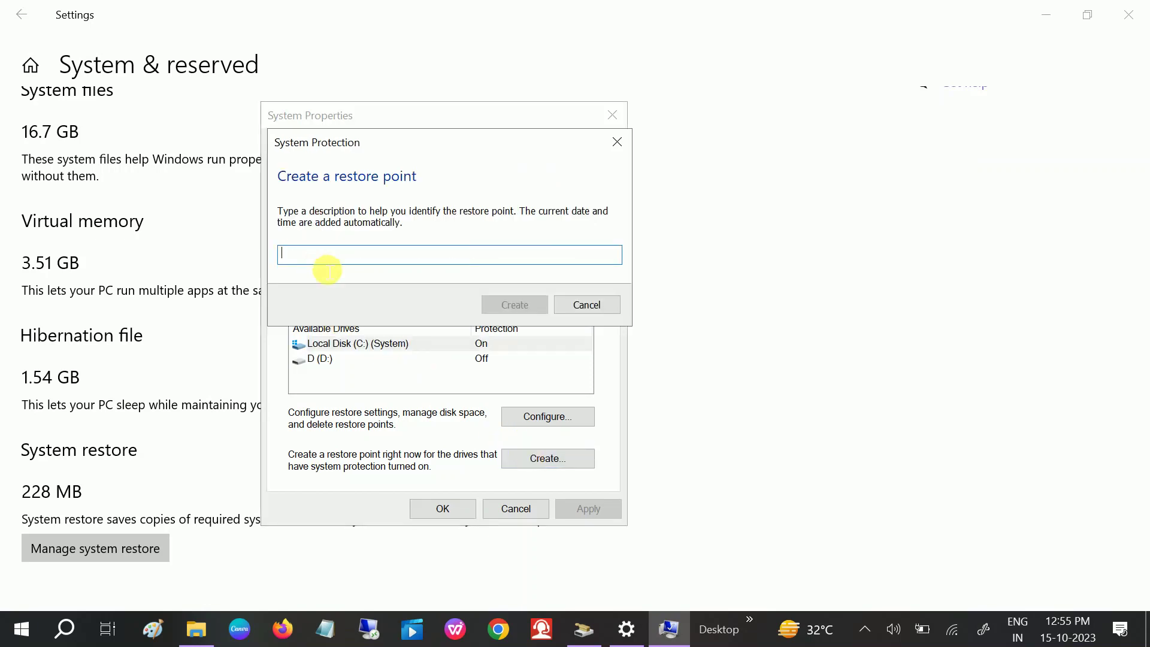
pyautogui.write('15/10/2023')
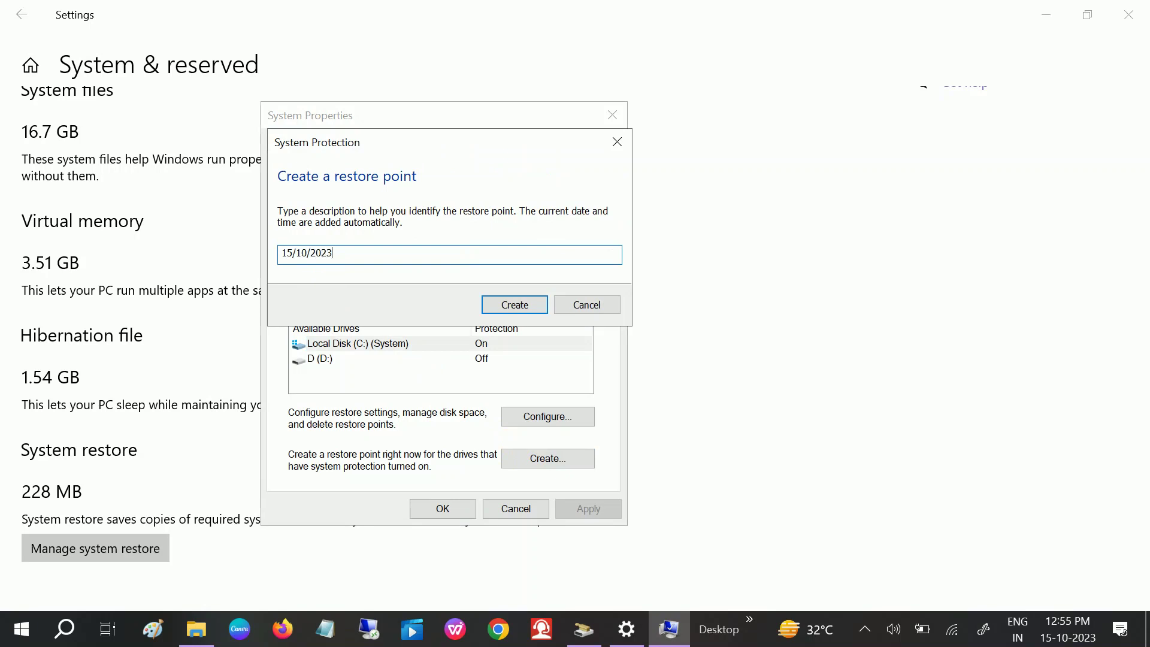
pyautogui.click(501, 304)
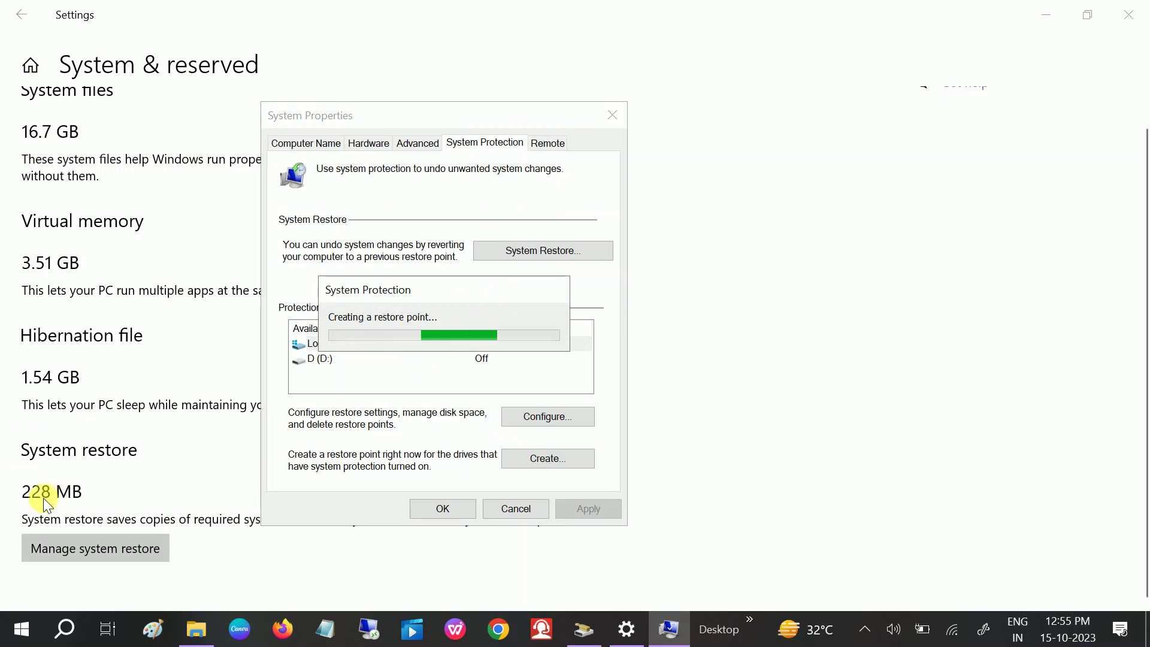
# Switch to File Explorer and refresh This PC to check the free space on drive C:.
pyautogui.click(198, 631)
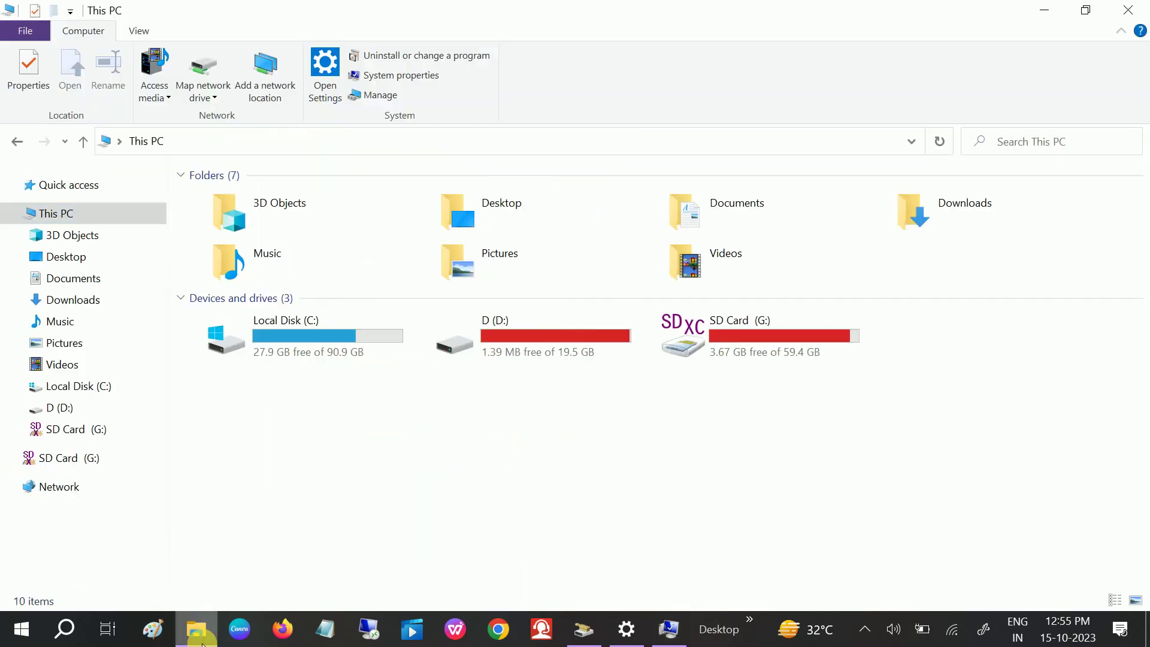
pyautogui.rightClick(243, 435)
pyautogui.click(69, 327)
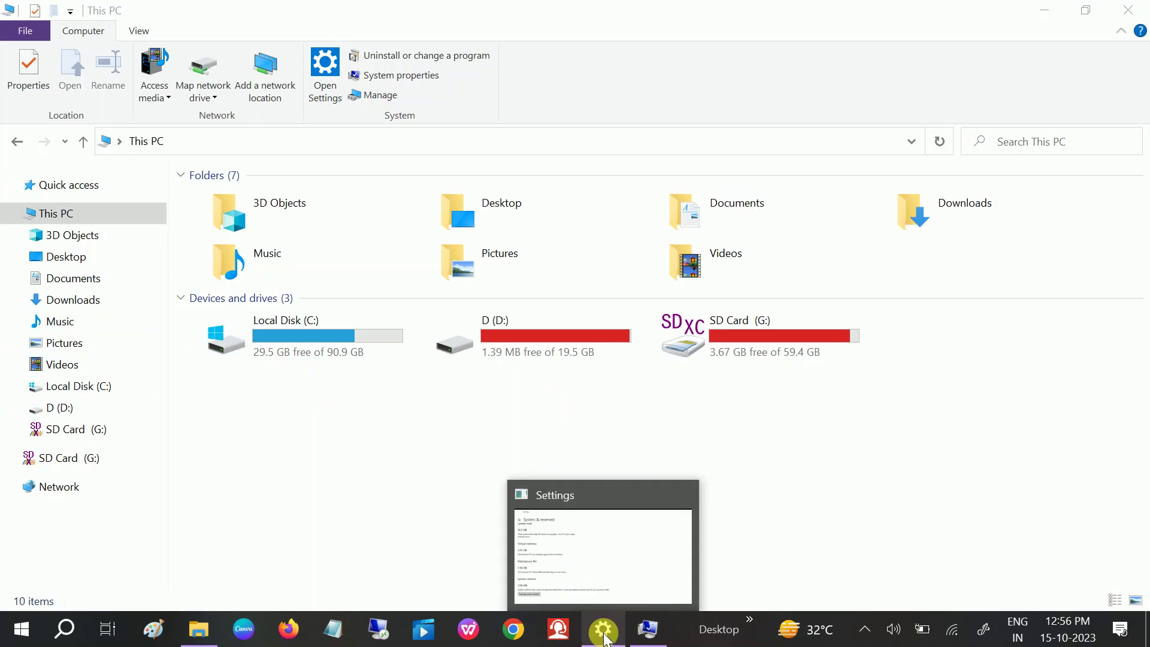
# Return to System Properties, dismiss the restore point message and close the dialog with its settings accepted.
pyautogui.click(648, 629)
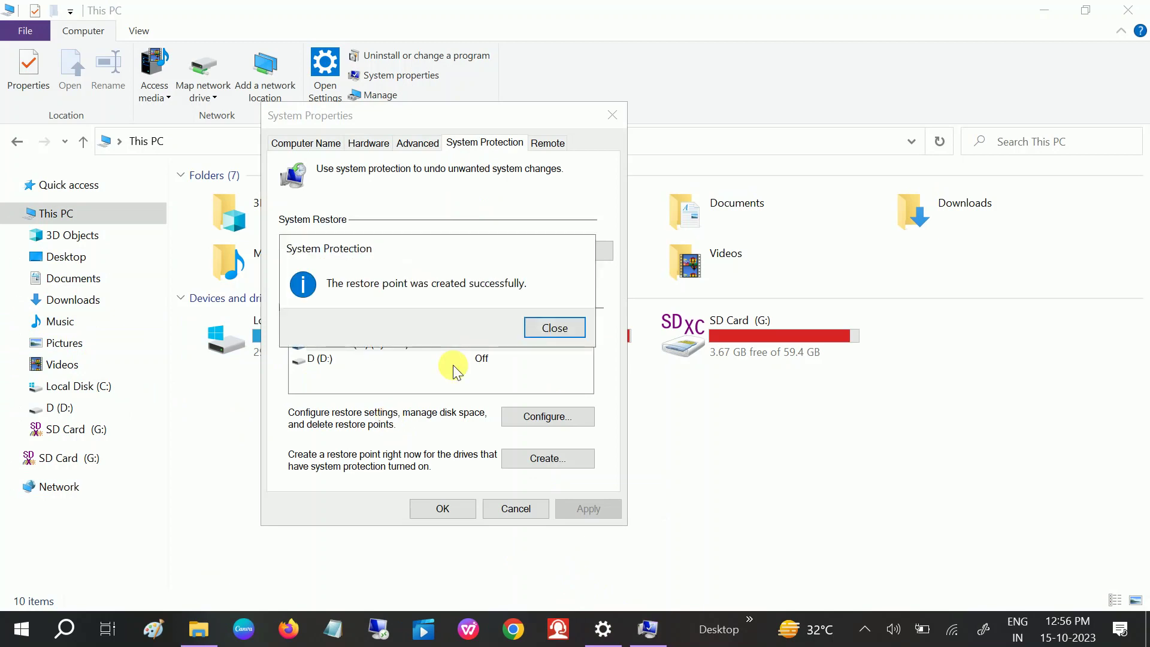
pyautogui.click(550, 328)
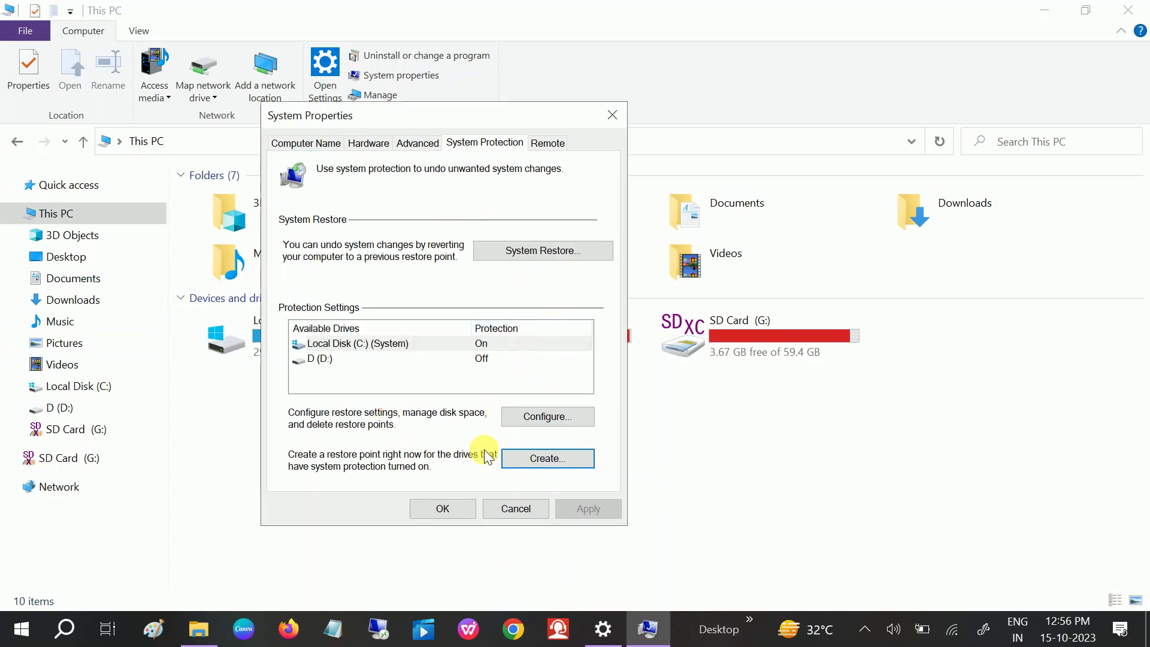
pyautogui.click(453, 510)
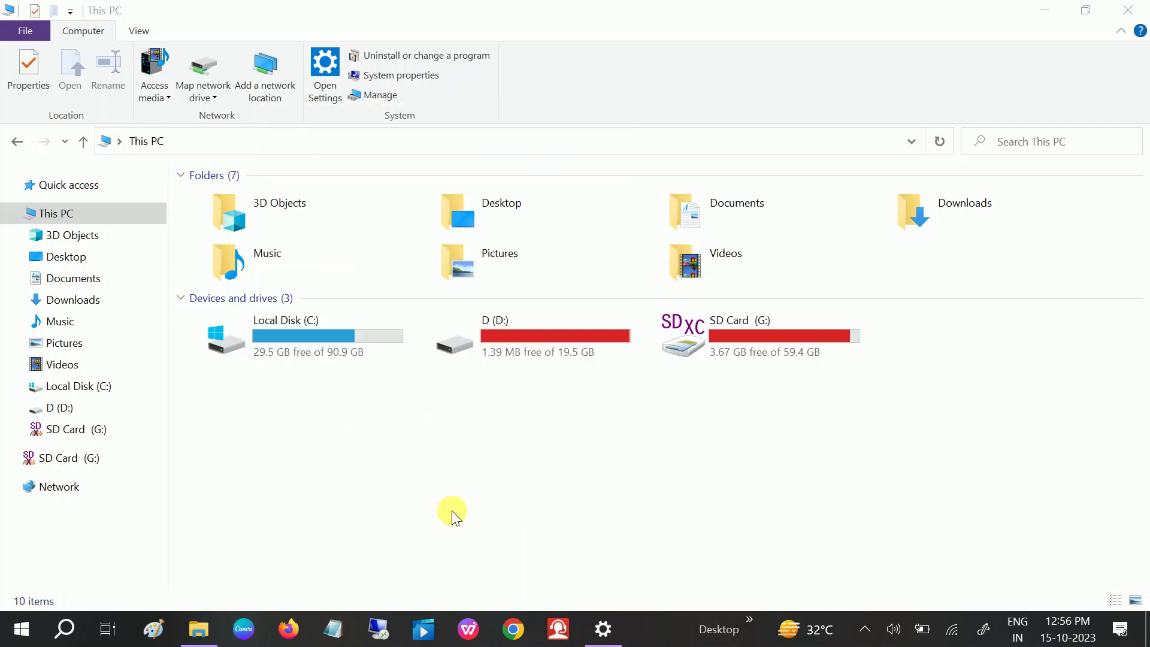
# Return to the Storage page in Settings and open the Other category to list its large folders.
pyautogui.click(603, 628)
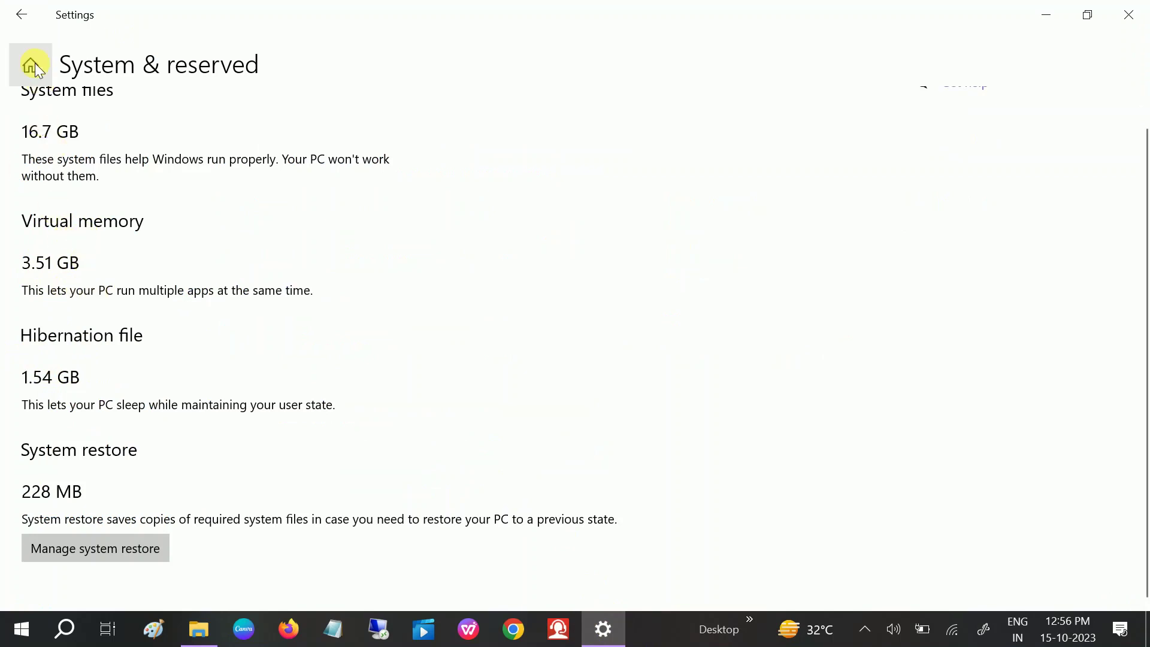
pyautogui.click(21, 23)
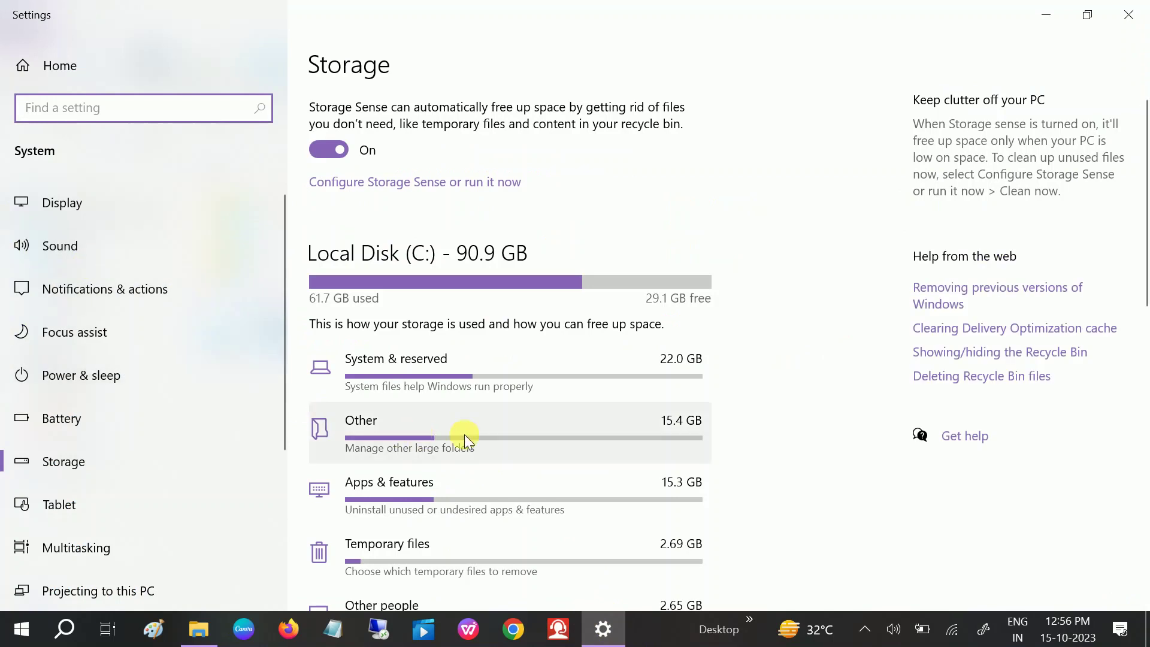
pyautogui.click(428, 433)
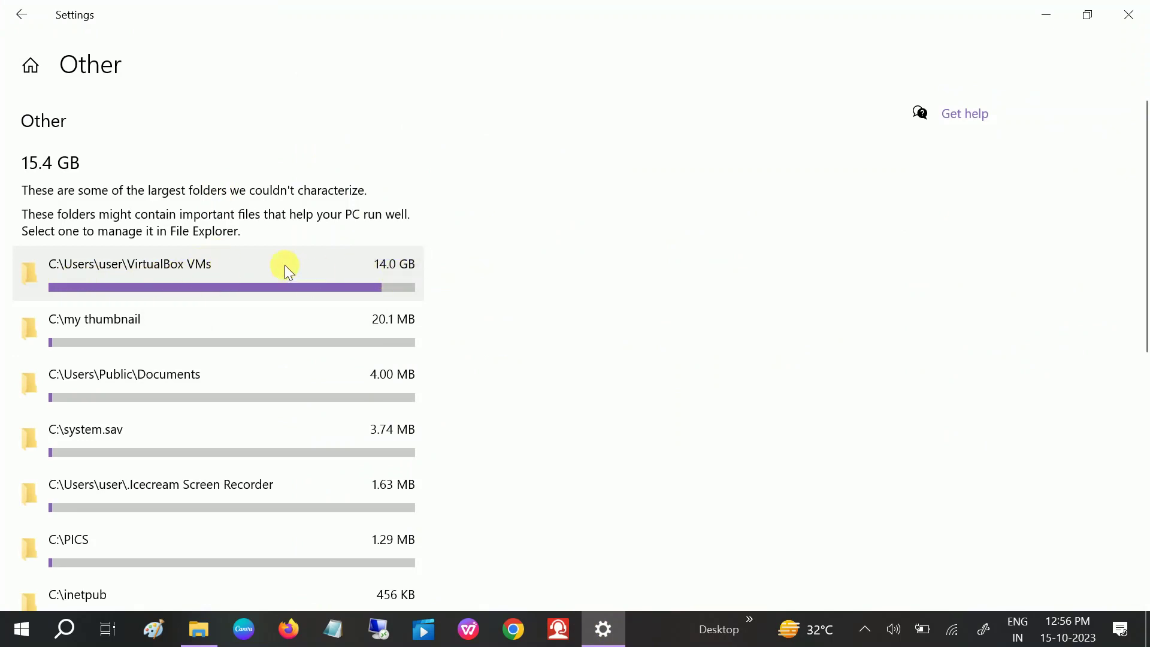
# Open the VirtualBox VMs folder from the Other list, inspect its path and parent user folder, and close that File Explorer window.
pyautogui.click(182, 268)
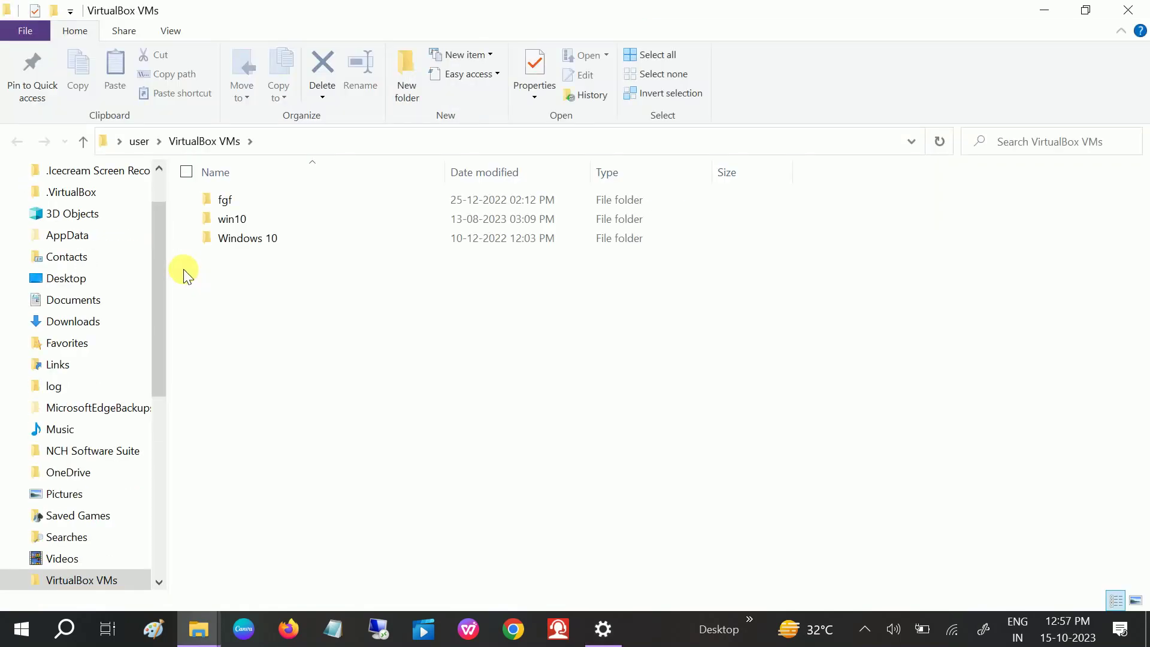
pyautogui.click(292, 144)
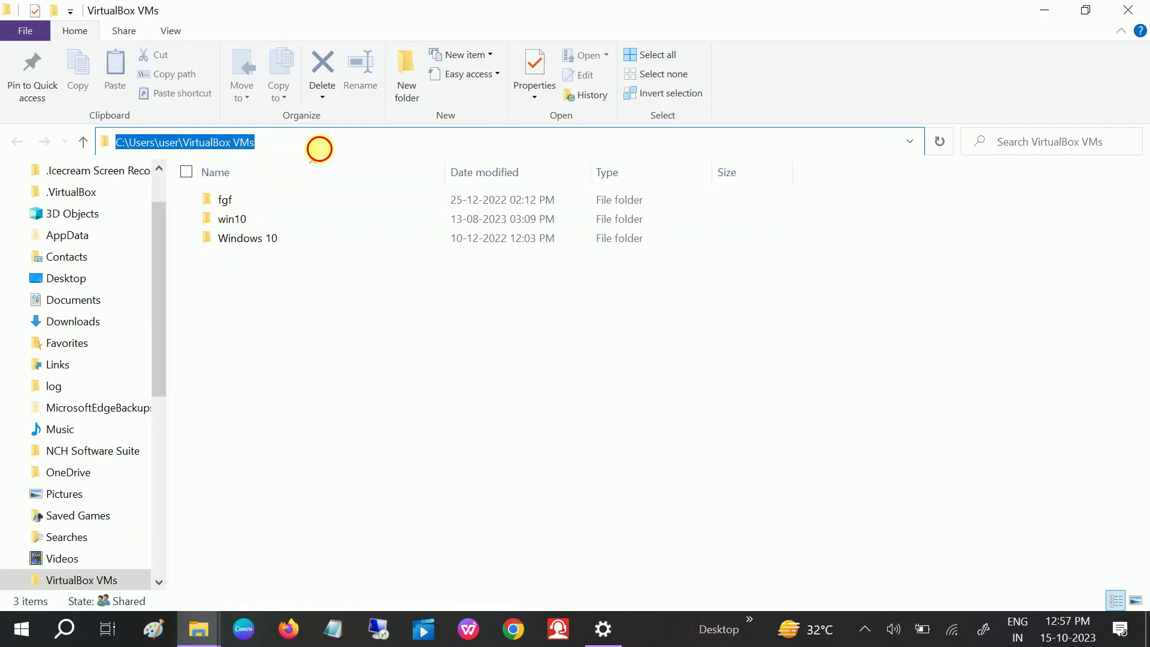
pyautogui.click(123, 142)
pyautogui.click(83, 142)
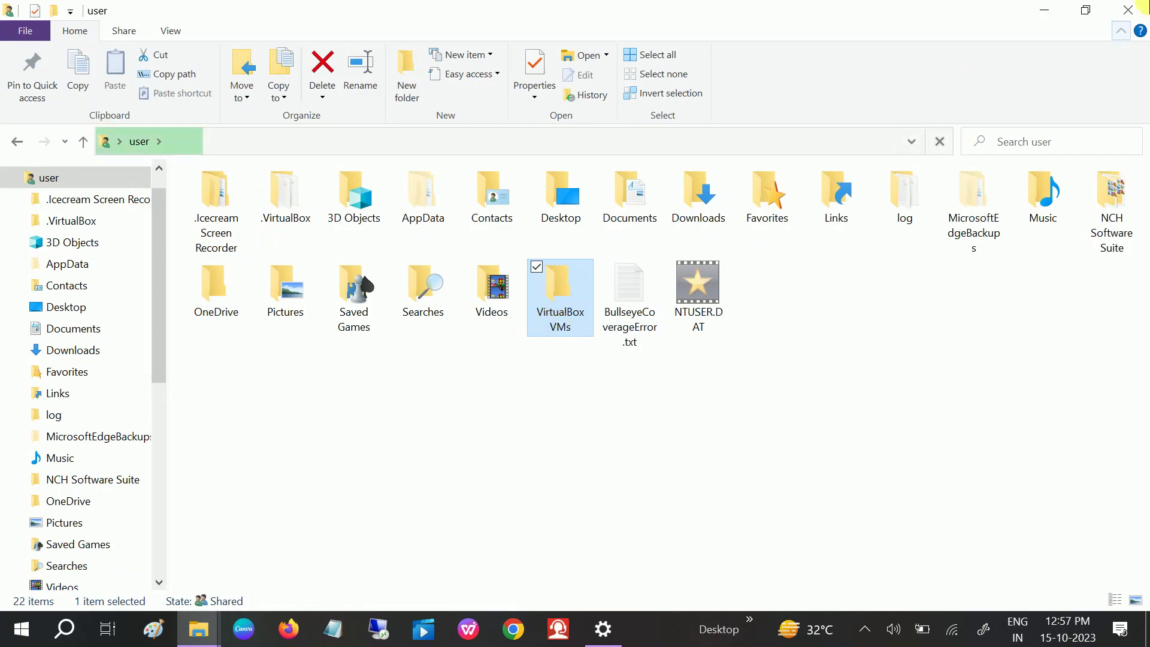
pyautogui.click(1128, 10)
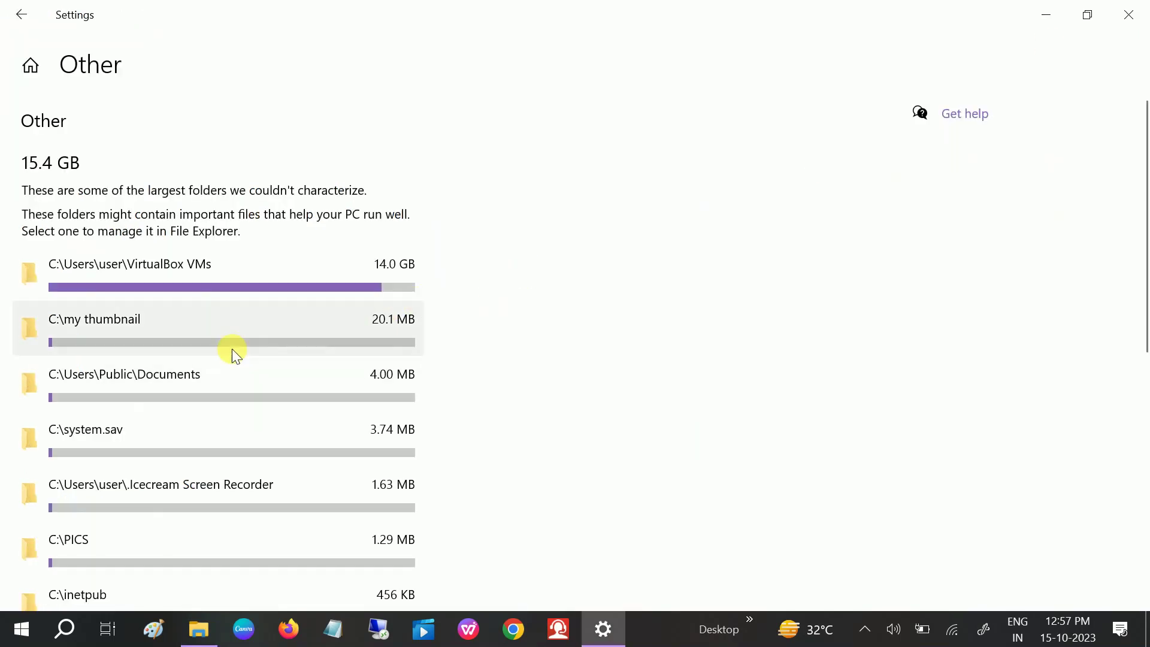
# Look through the remaining large folders in the Other category and return to the Storage page.
pyautogui.scroll(-1, 210, 506)
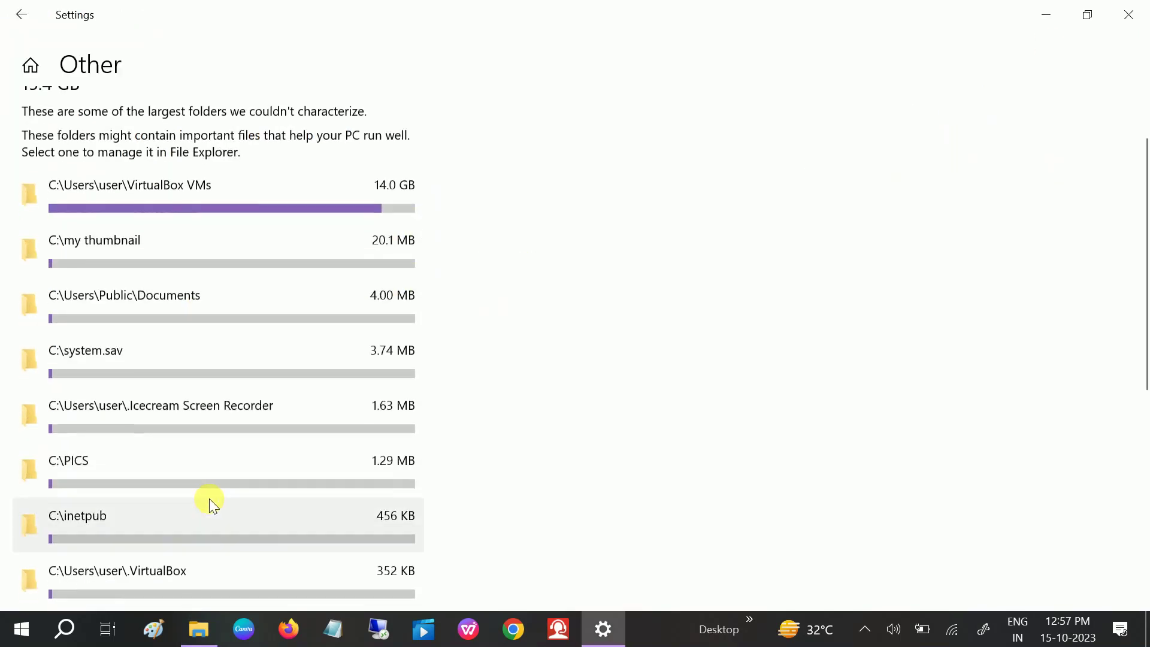
pyautogui.scroll(-3, 218, 383)
pyautogui.scroll(-3, 219, 361)
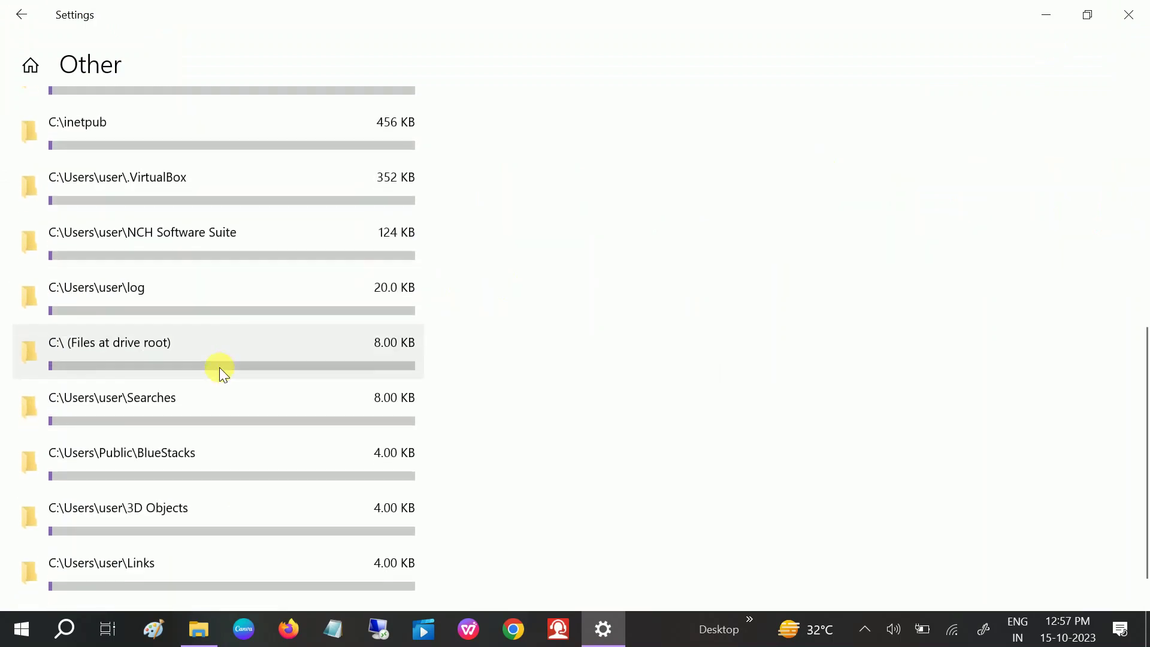
pyautogui.scroll(3, 228, 320)
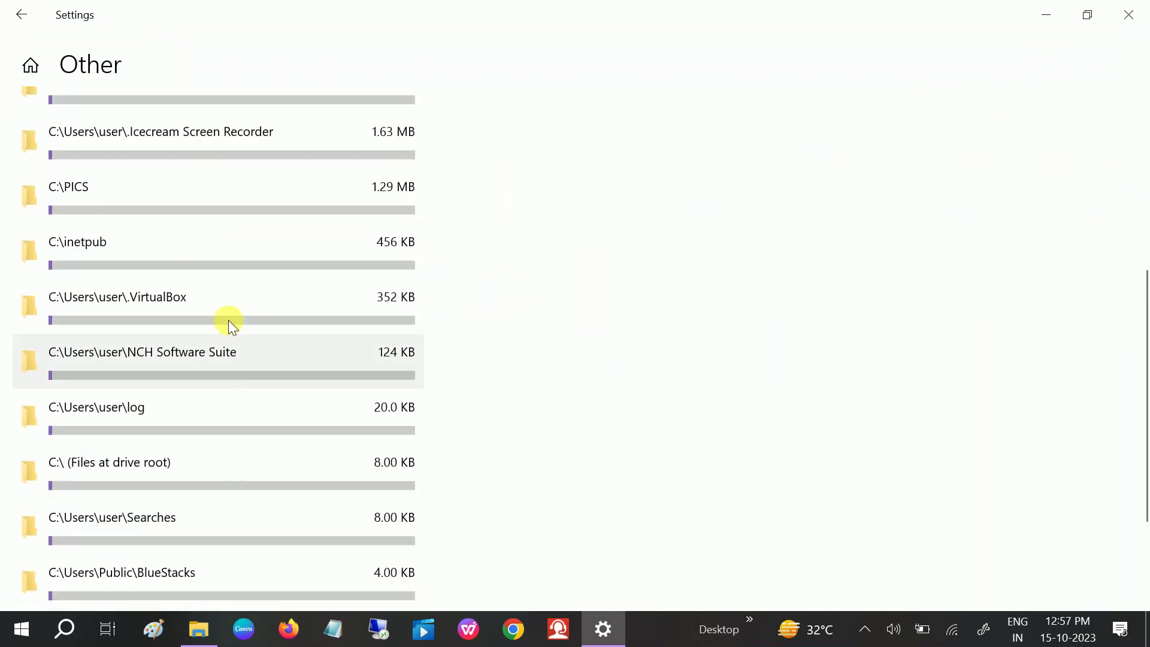
pyautogui.scroll(3, 231, 303)
pyautogui.scroll(2, 231, 302)
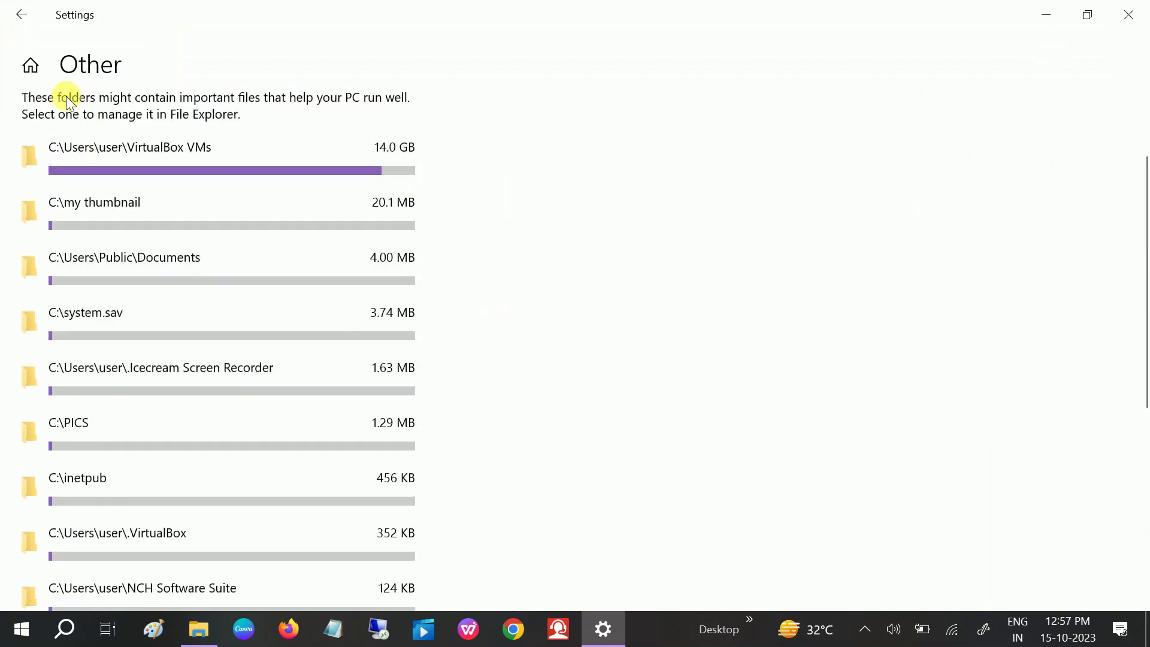
pyautogui.click(27, 18)
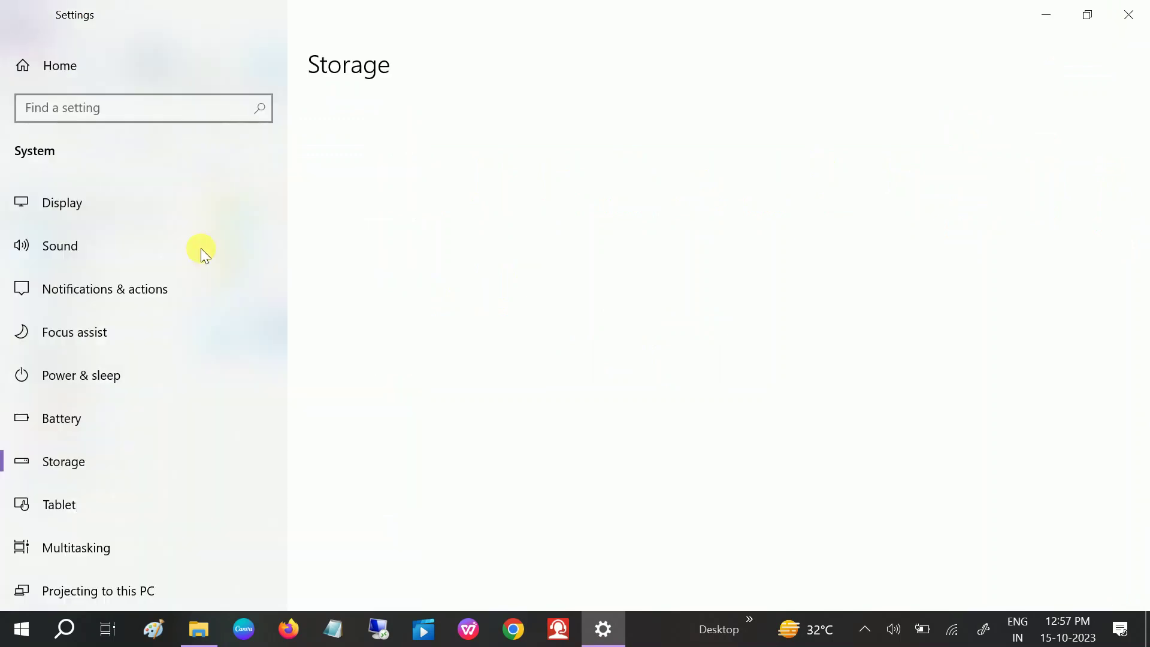
# Open the Apps & features category, examine the installed apps and their sizes, and return to the Storage page.
pyautogui.scroll(-3, 353, 317)
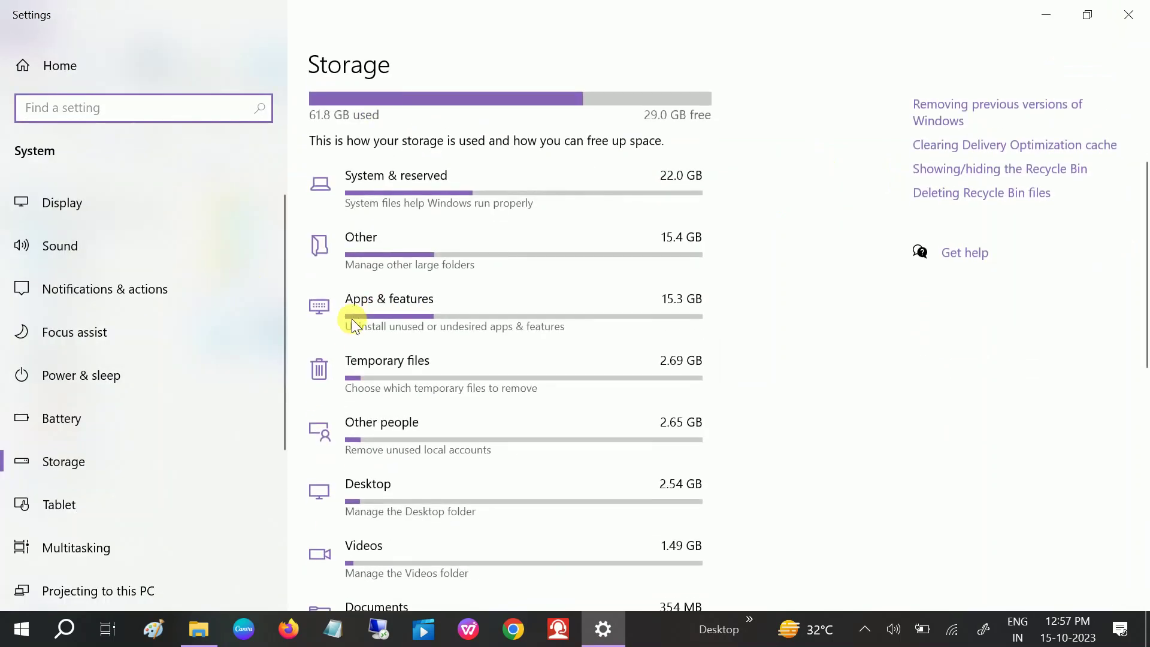
pyautogui.click(433, 314)
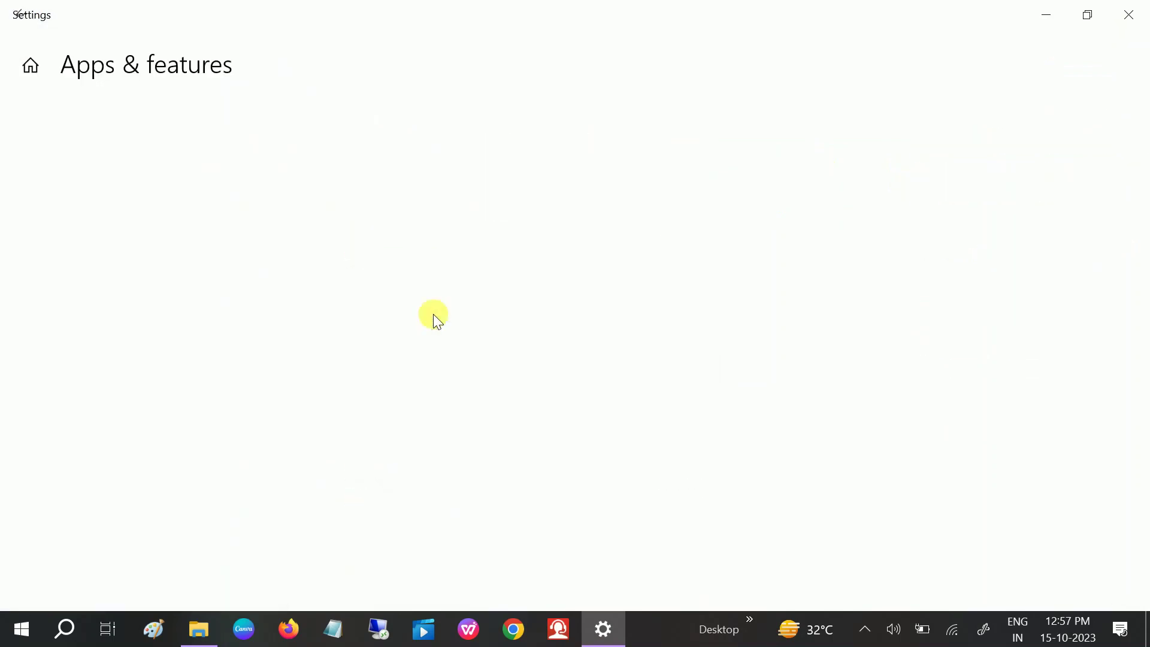
pyautogui.scroll(-3, 397, 312)
pyautogui.scroll(-2, 393, 299)
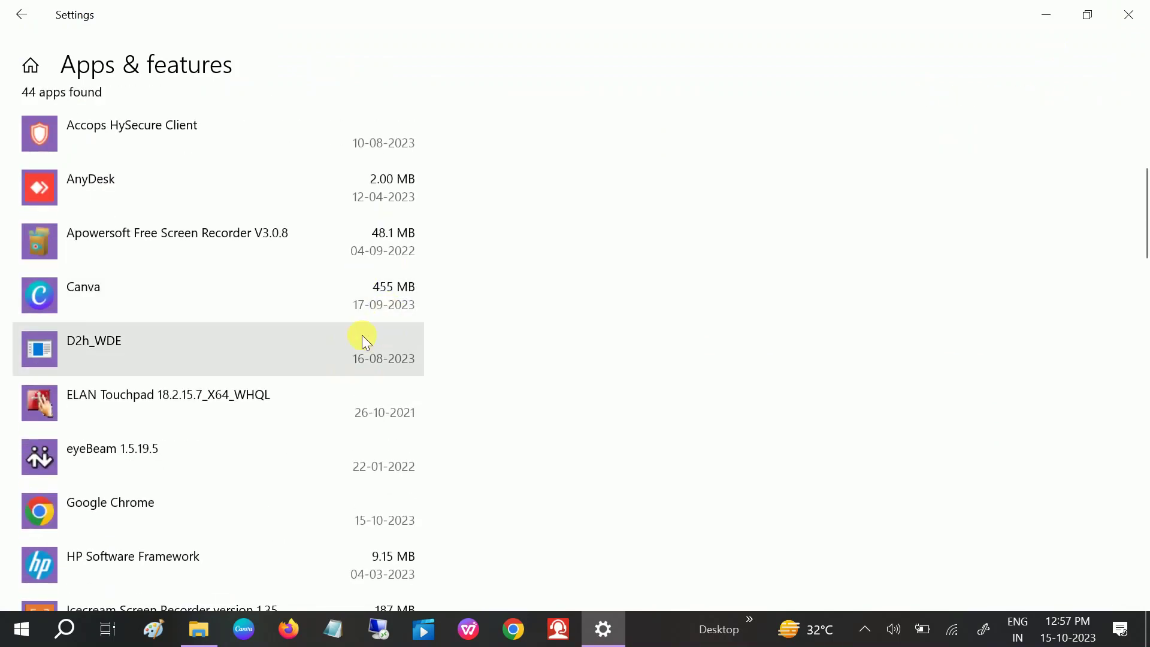
pyautogui.scroll(-6, 364, 370)
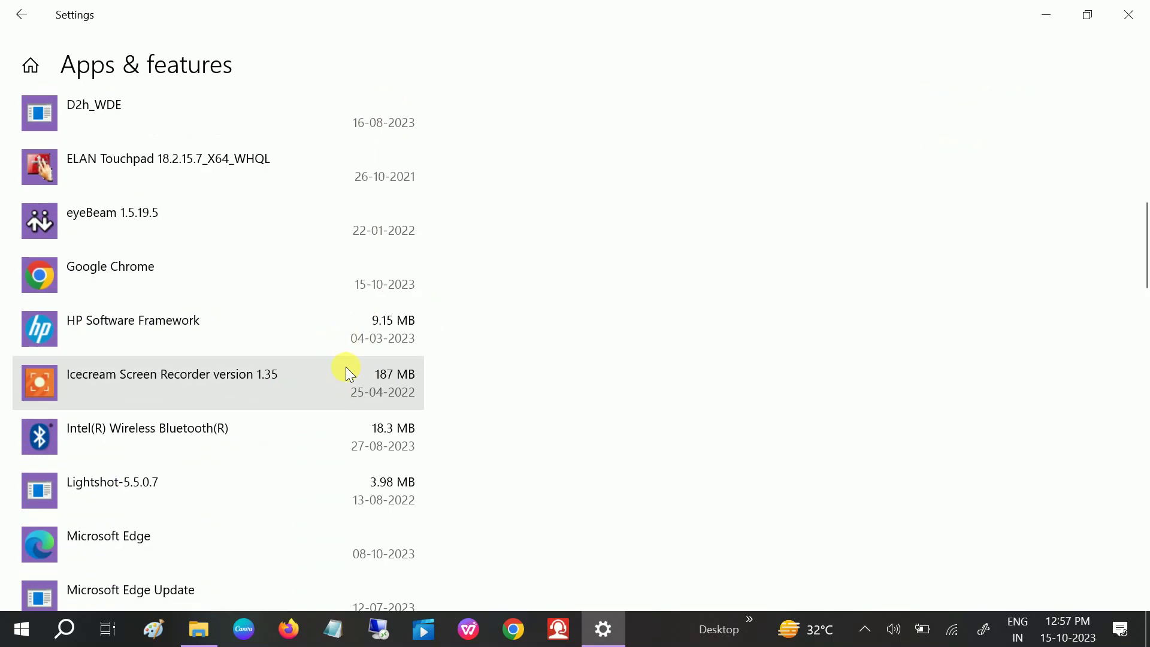
pyautogui.scroll(1, 335, 353)
pyautogui.scroll(-5, 329, 365)
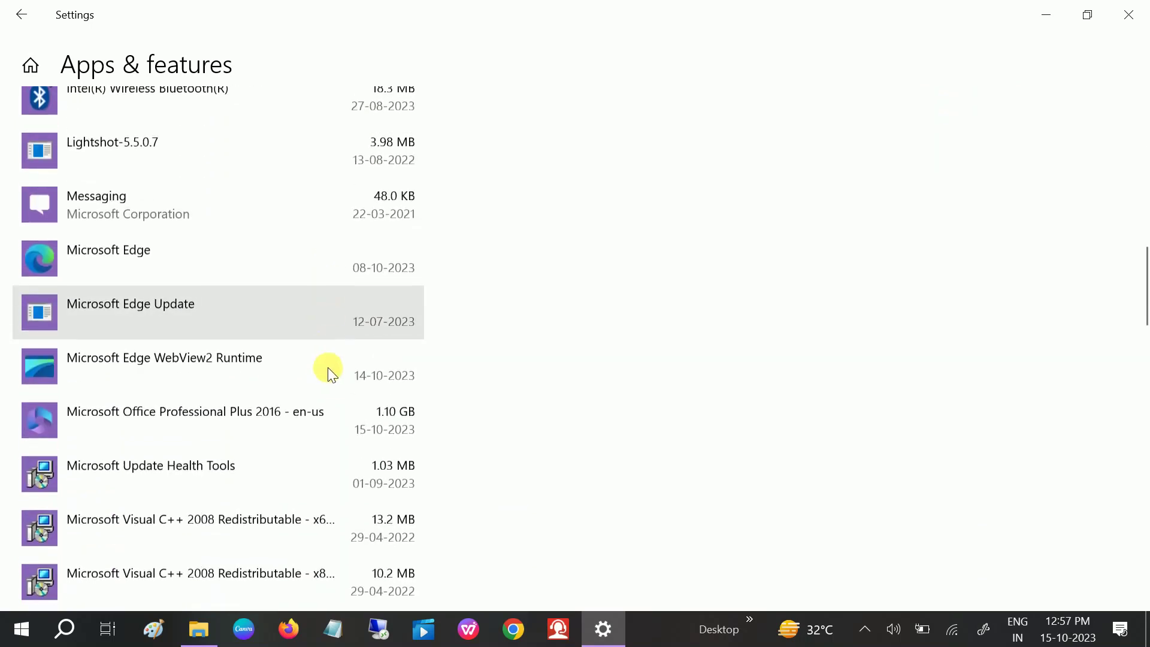
pyautogui.scroll(-2, 319, 390)
pyautogui.scroll(2, 318, 393)
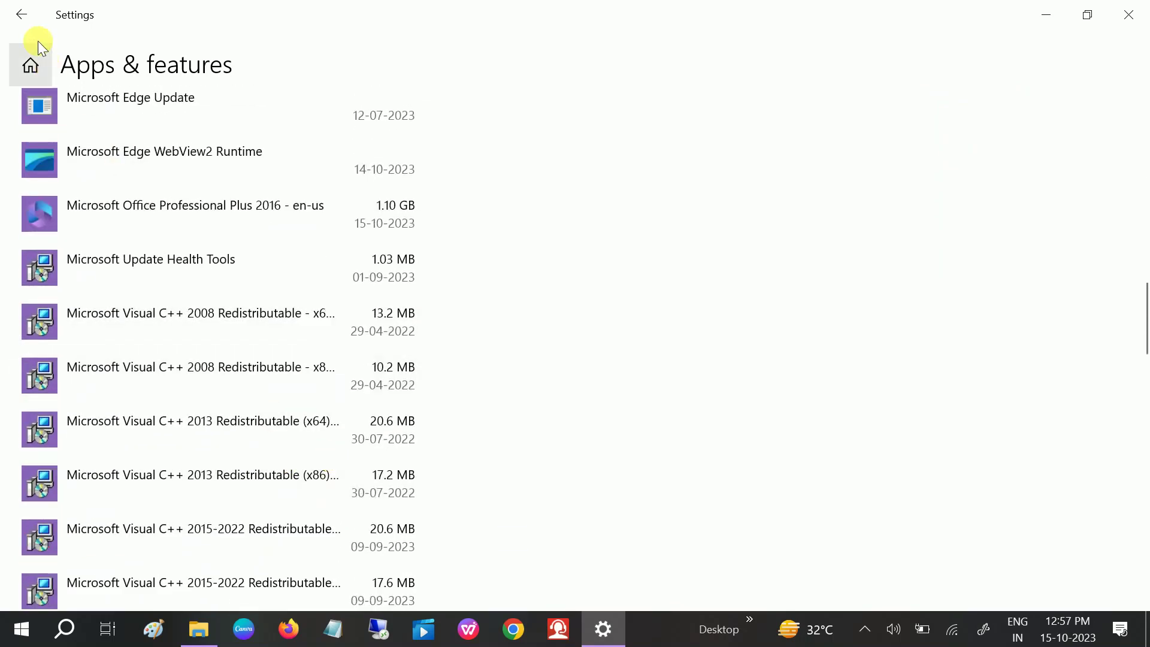
pyautogui.click(21, 27)
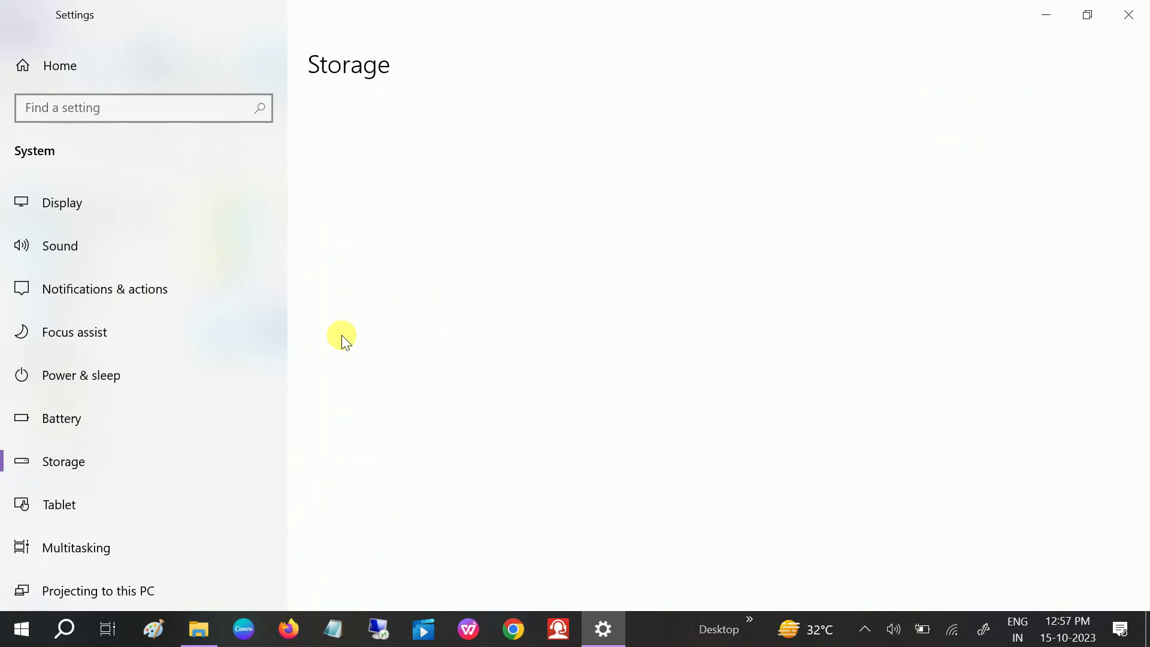
# Look over the remaining storage categories, from Other people down to Maps, and how much space each uses.
pyautogui.scroll(-5, 342, 336)
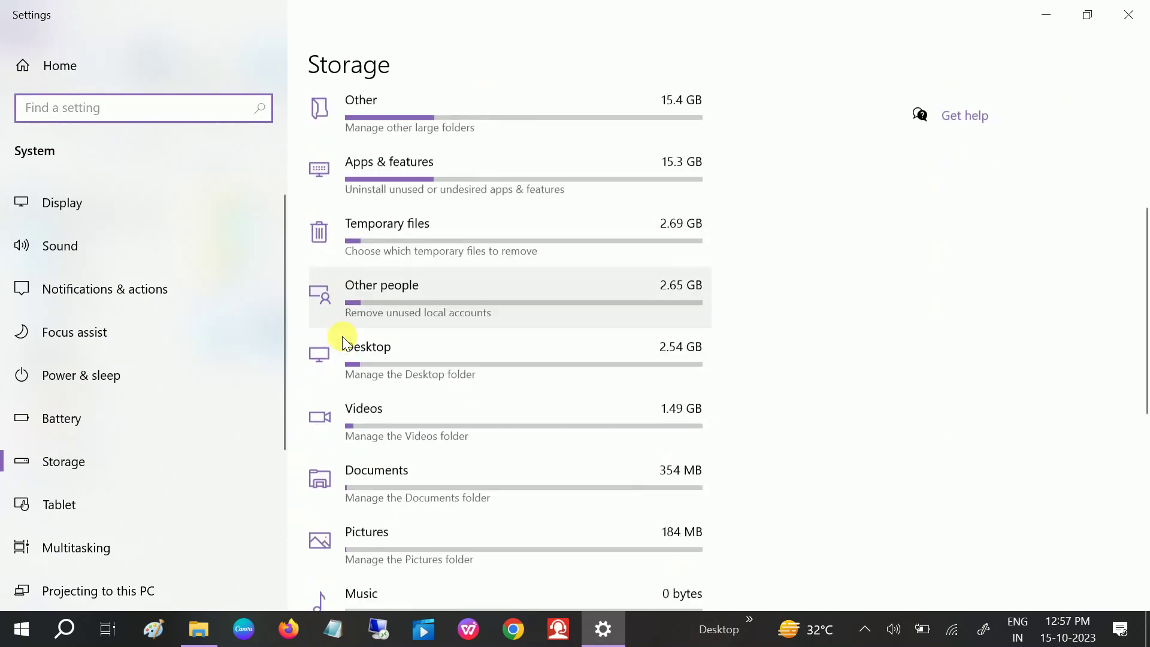
pyautogui.scroll(-1, 339, 330)
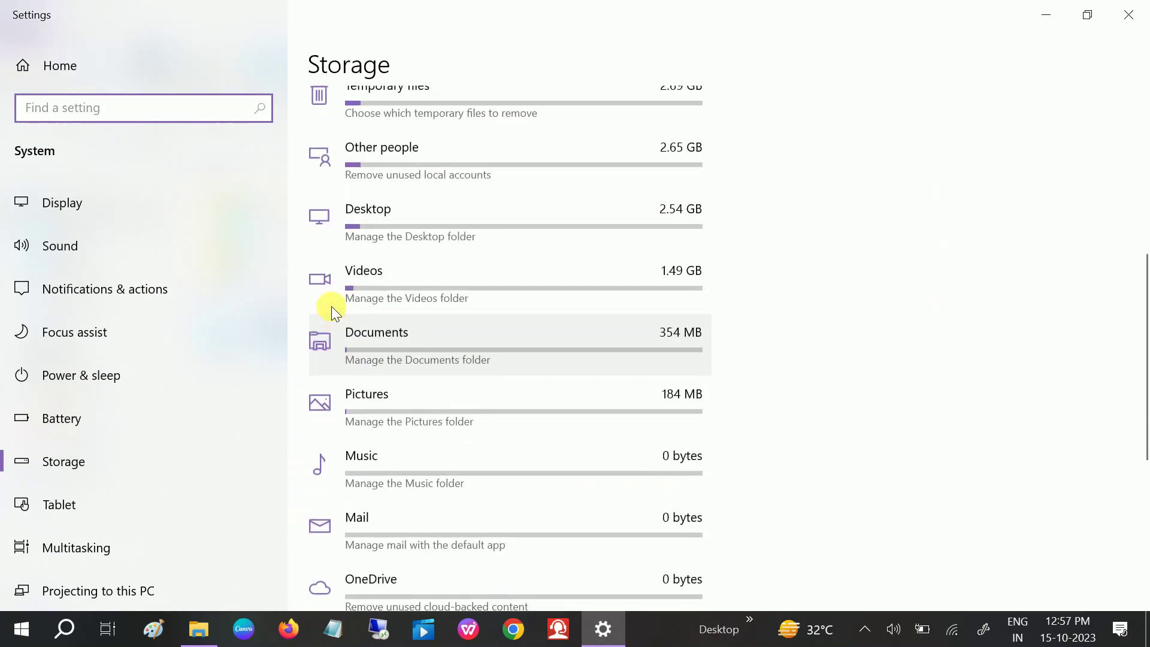
pyautogui.scroll(-2, 429, 299)
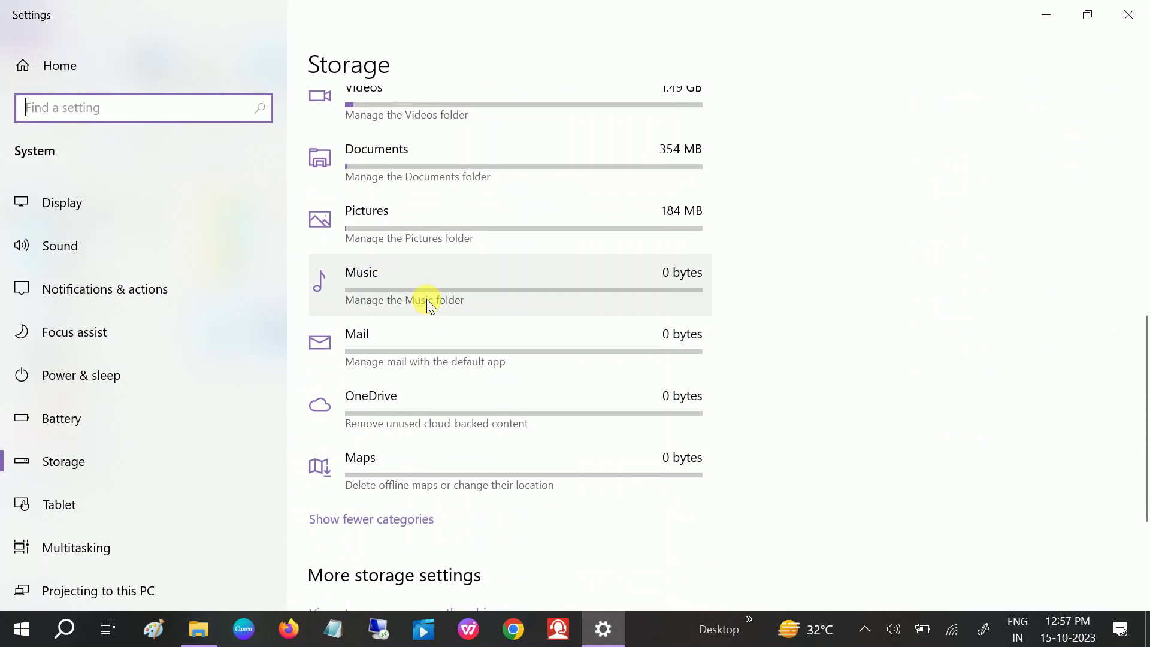
pyautogui.scroll(2, 385, 397)
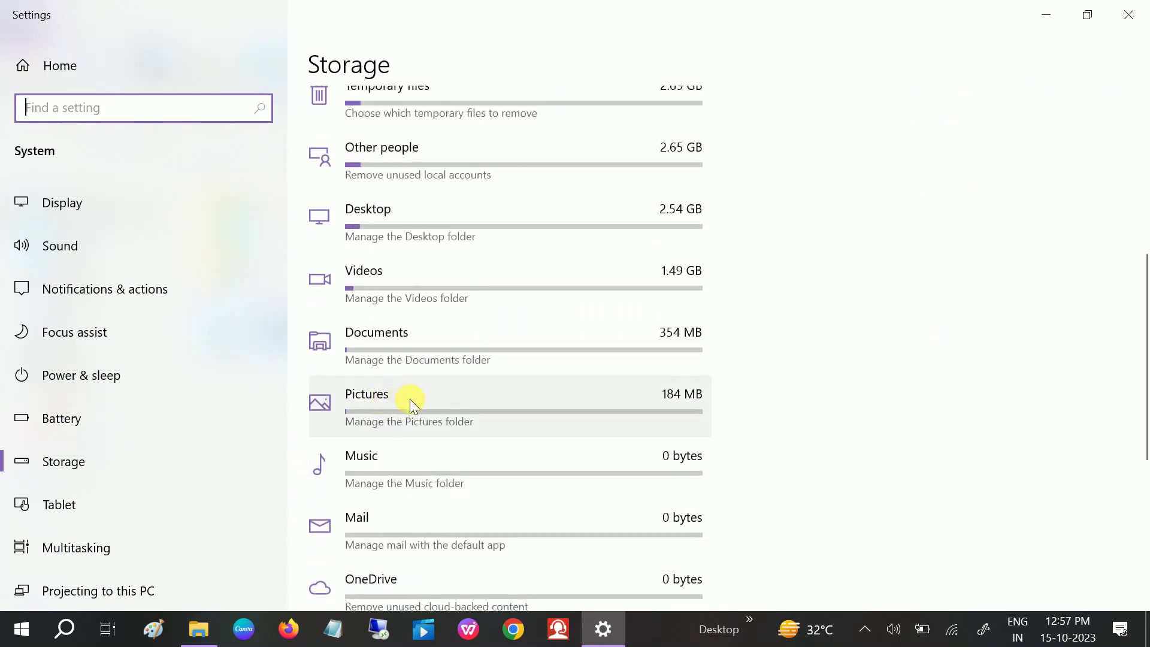
pyautogui.scroll(1, 412, 399)
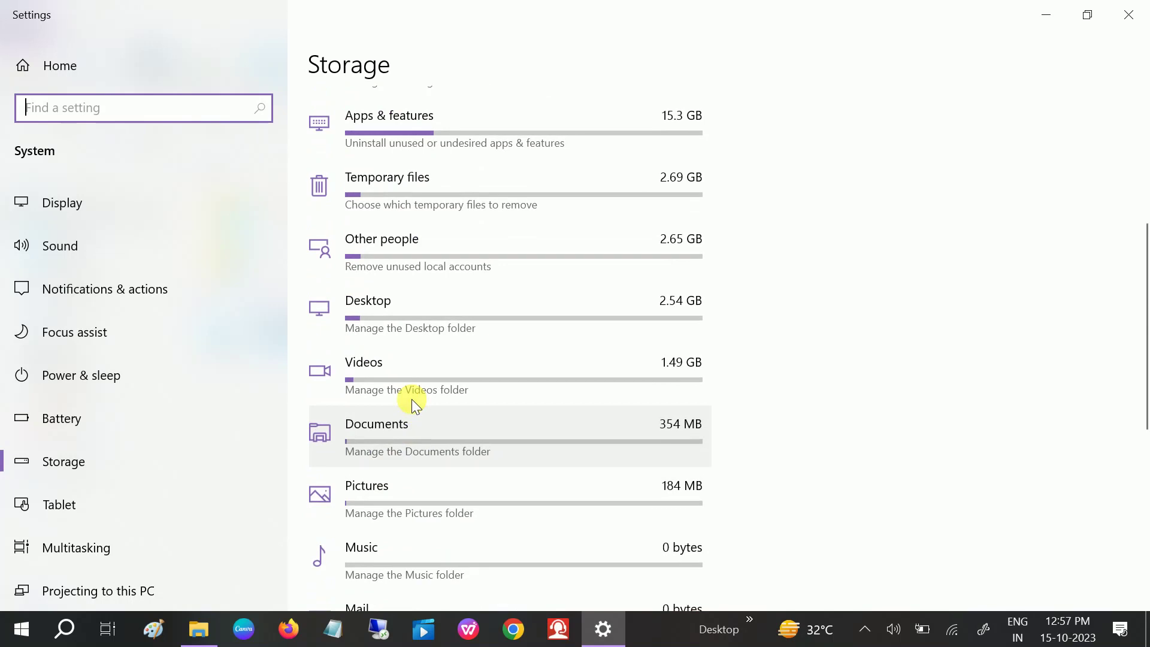
# Open the Temporary files category and examine which types of files can be removed and which are selected.
pyautogui.click(479, 193)
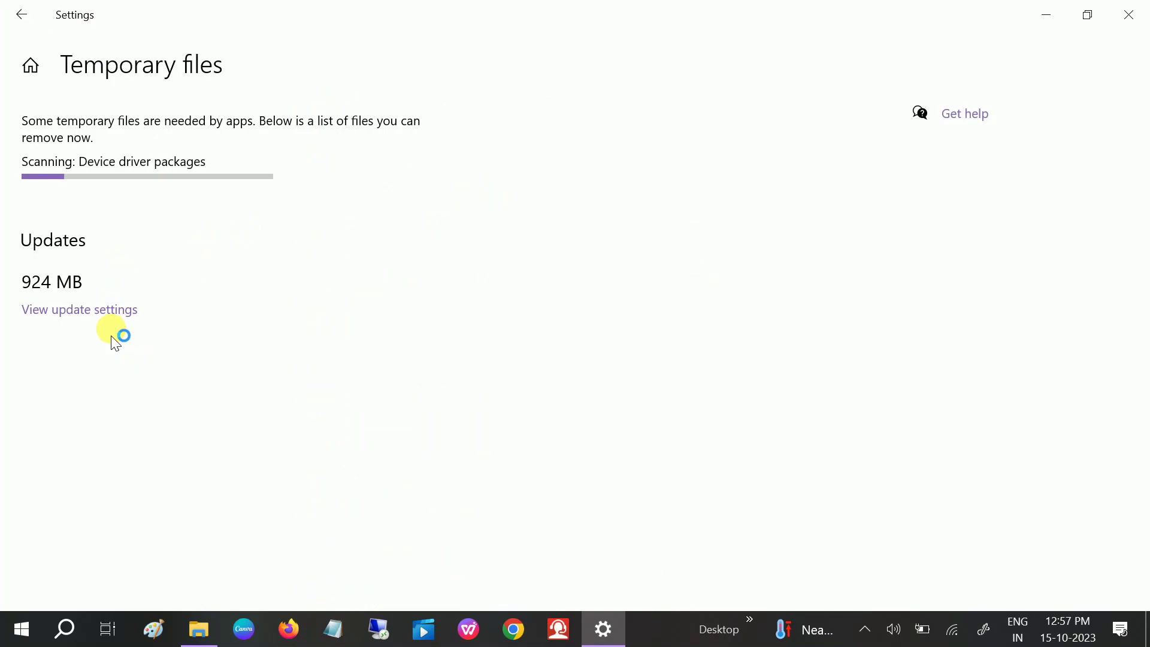
pyautogui.scroll(-2, 181, 197)
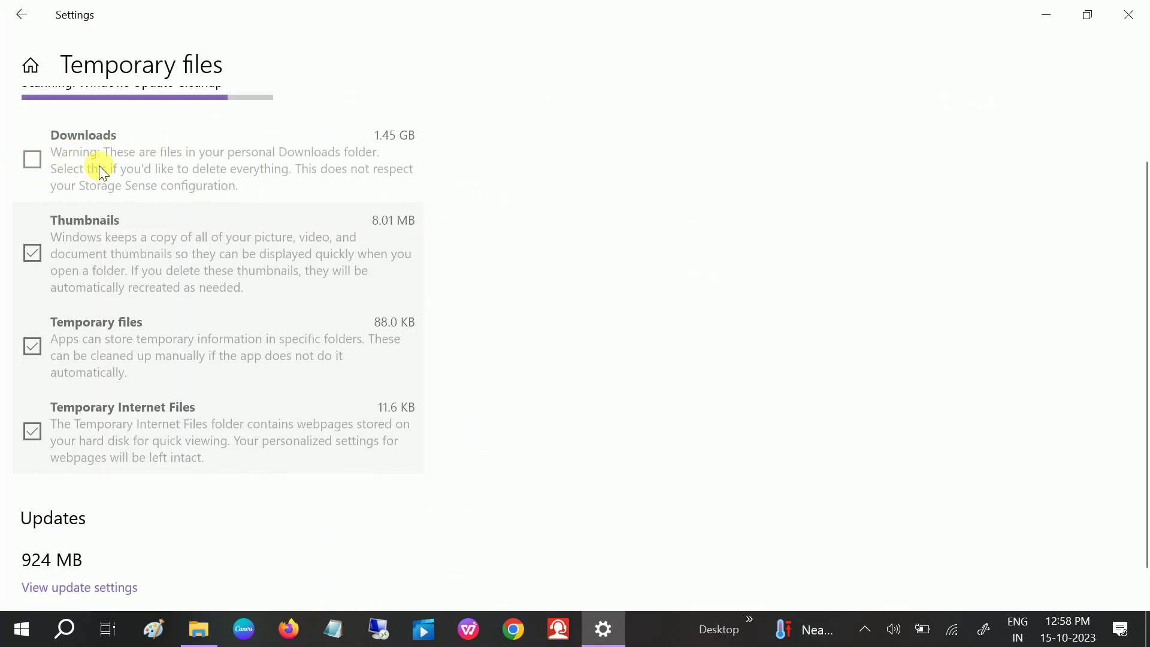
pyautogui.scroll(-1, 249, 175)
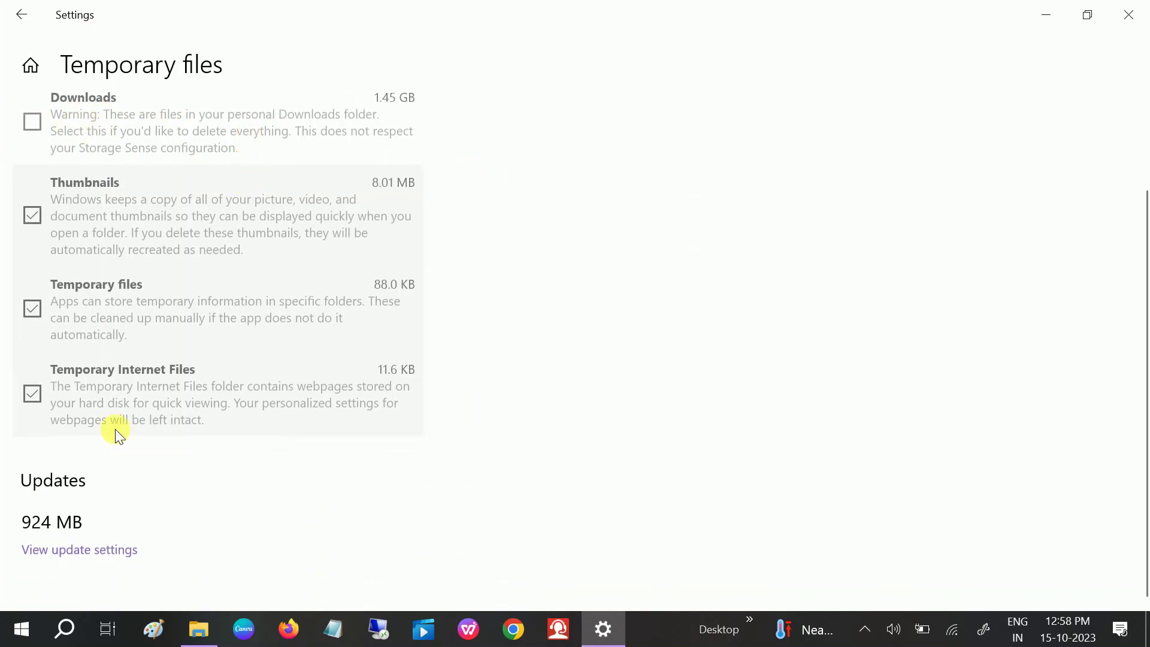
pyautogui.scroll(3, 48, 360)
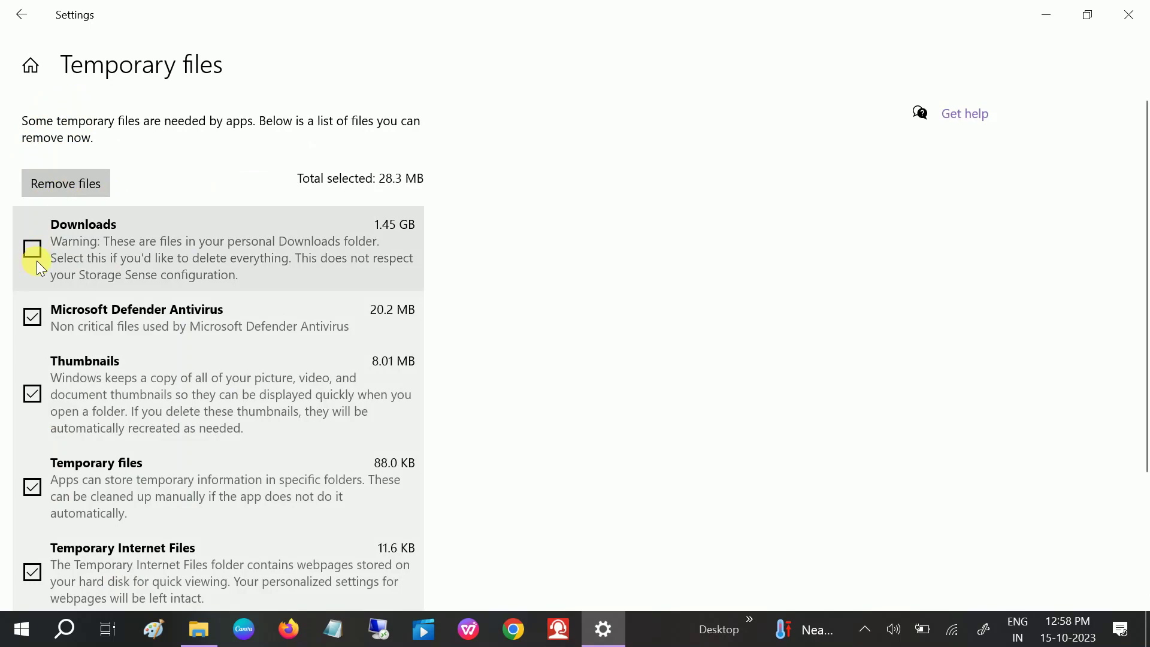
pyautogui.scroll(-4, 38, 261)
pyautogui.scroll(1, 38, 261)
pyautogui.scroll(2, 37, 261)
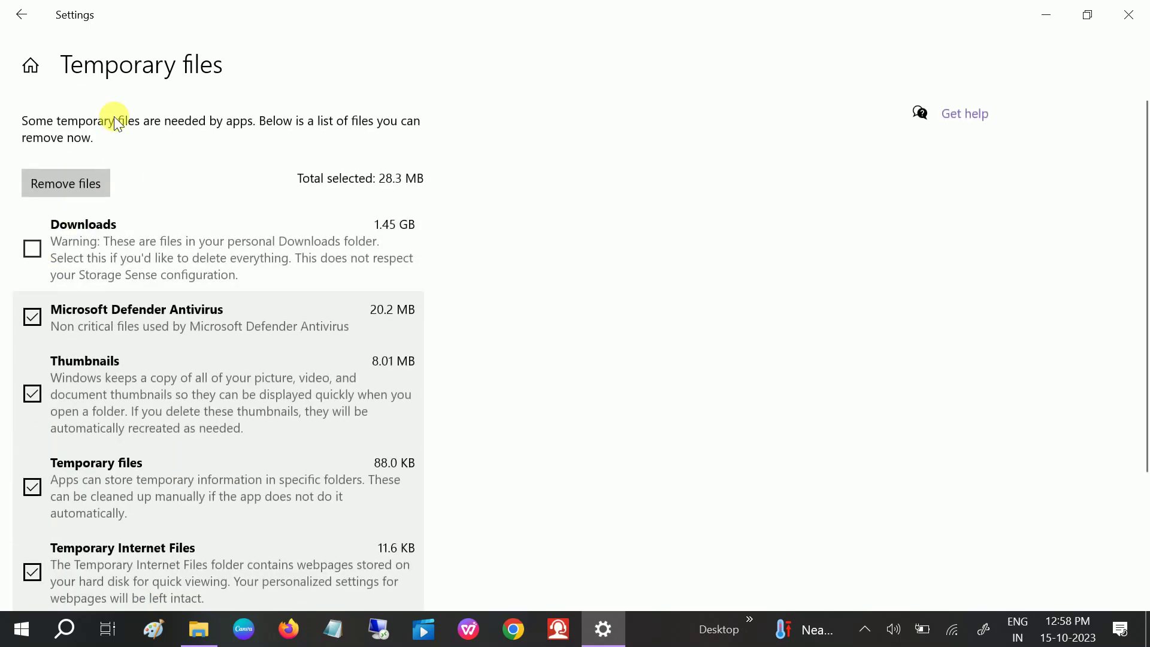
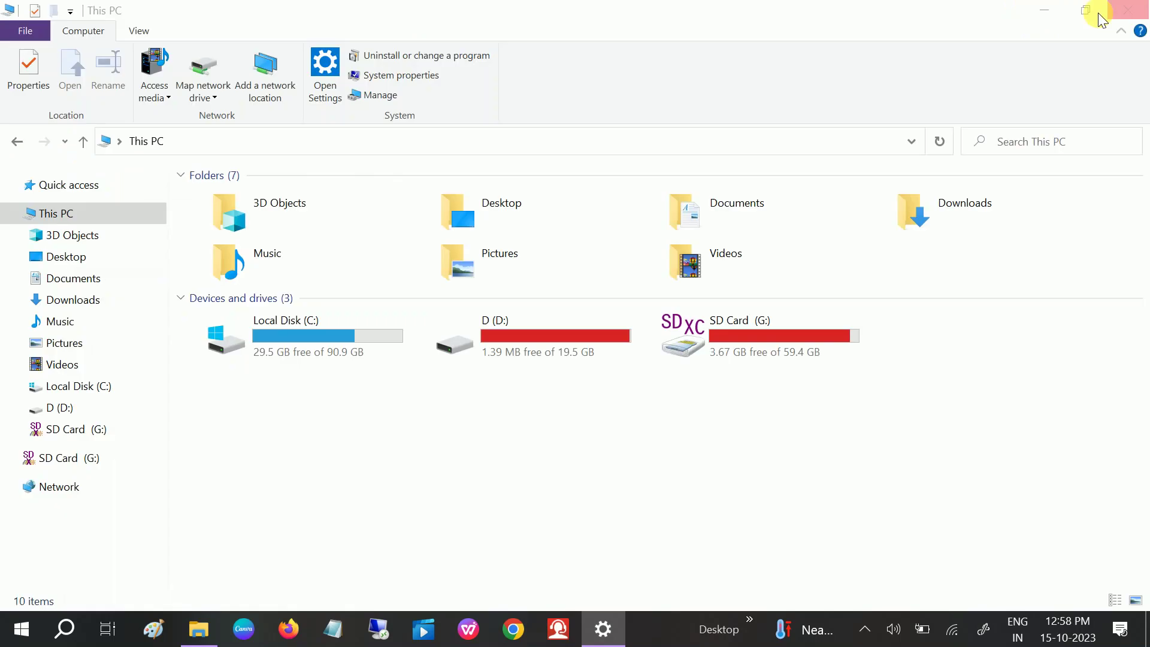
# Close Settings and refresh This PC in File Explorer to check the free space on drive C:.
pyautogui.rightClick(303, 393)
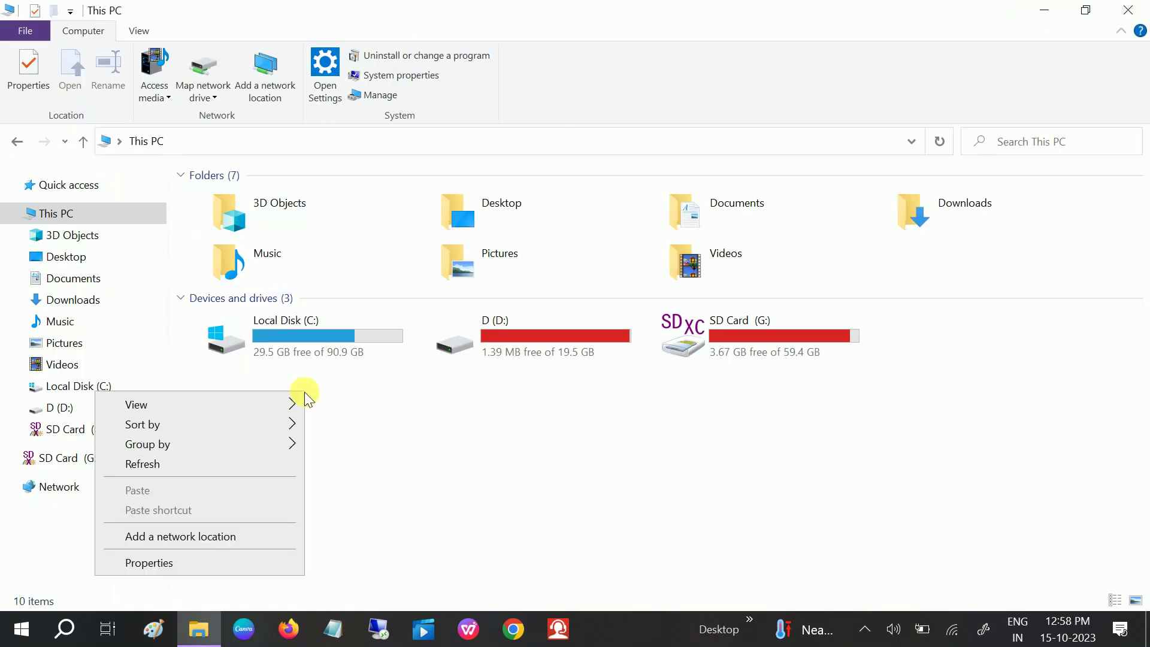
pyautogui.click(158, 464)
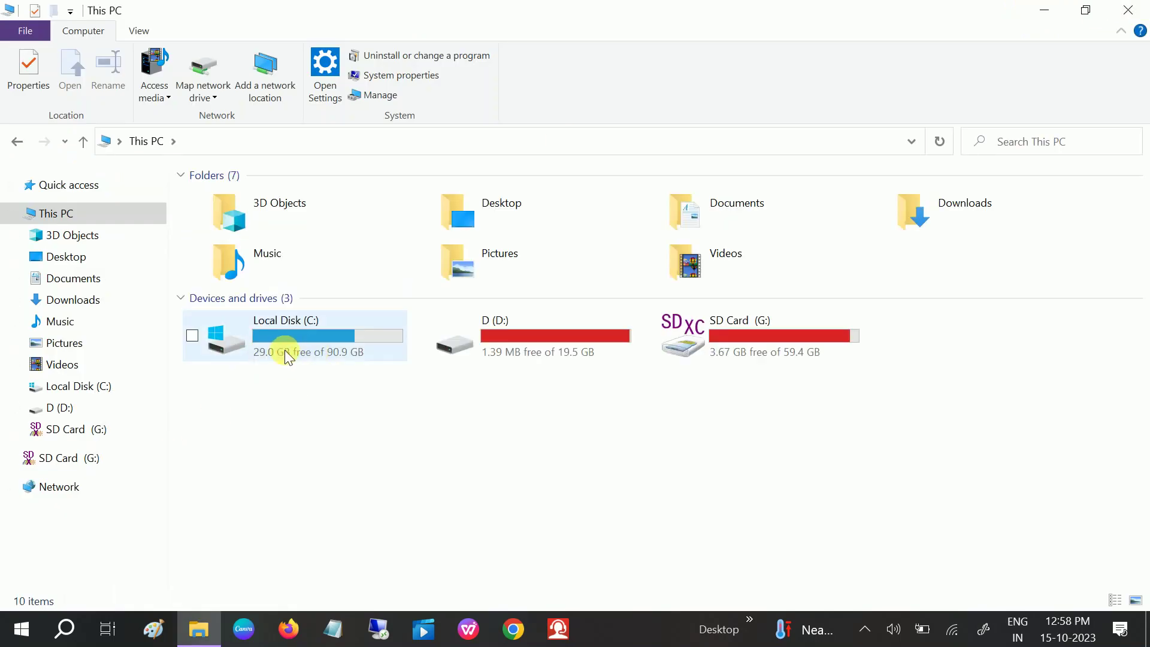
# Switch to Chrome, search Google for windir and open the Downloads, permalinks page of the WinDirStat site.
pyautogui.click(517, 630)
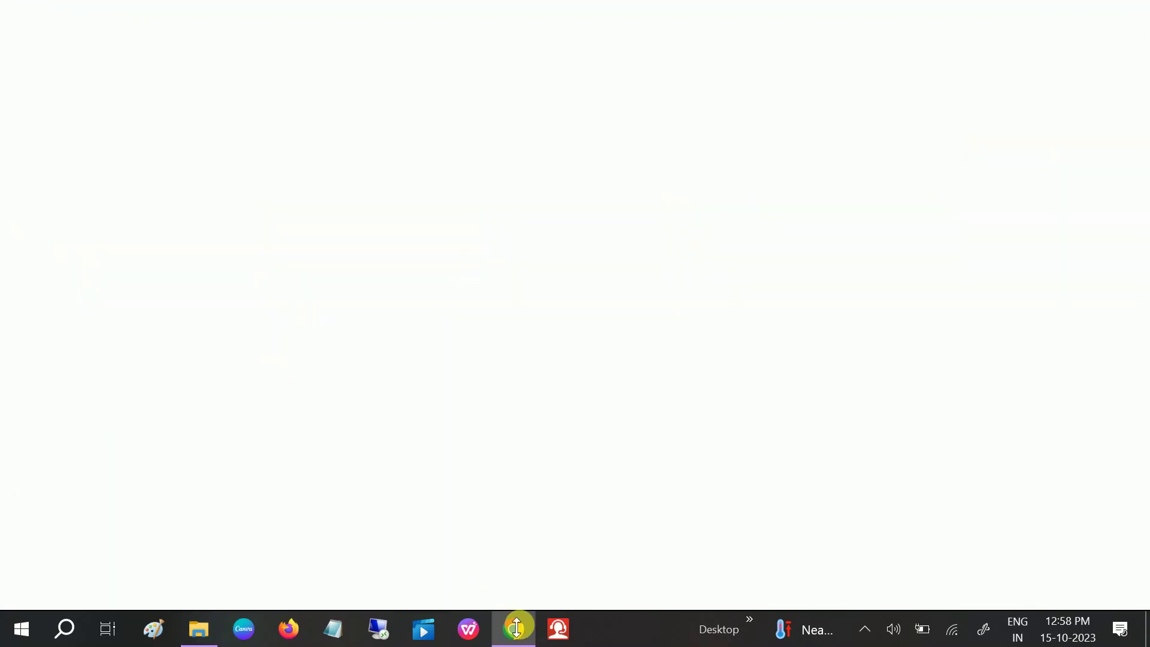
pyautogui.click(289, 53)
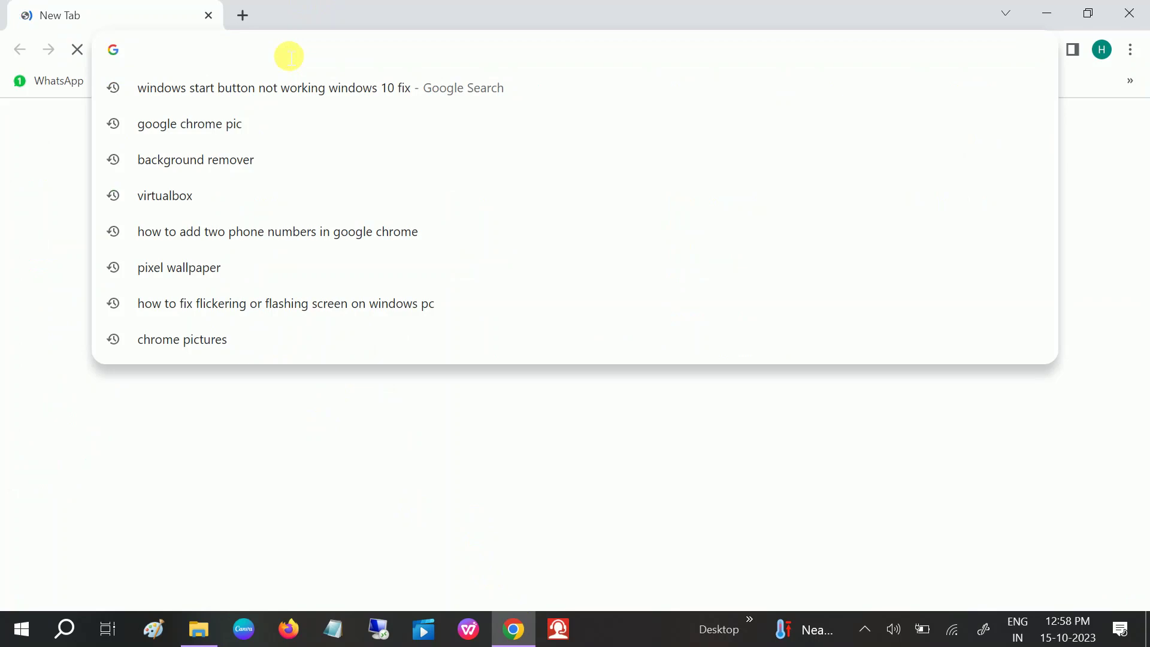
pyautogui.write('windir')
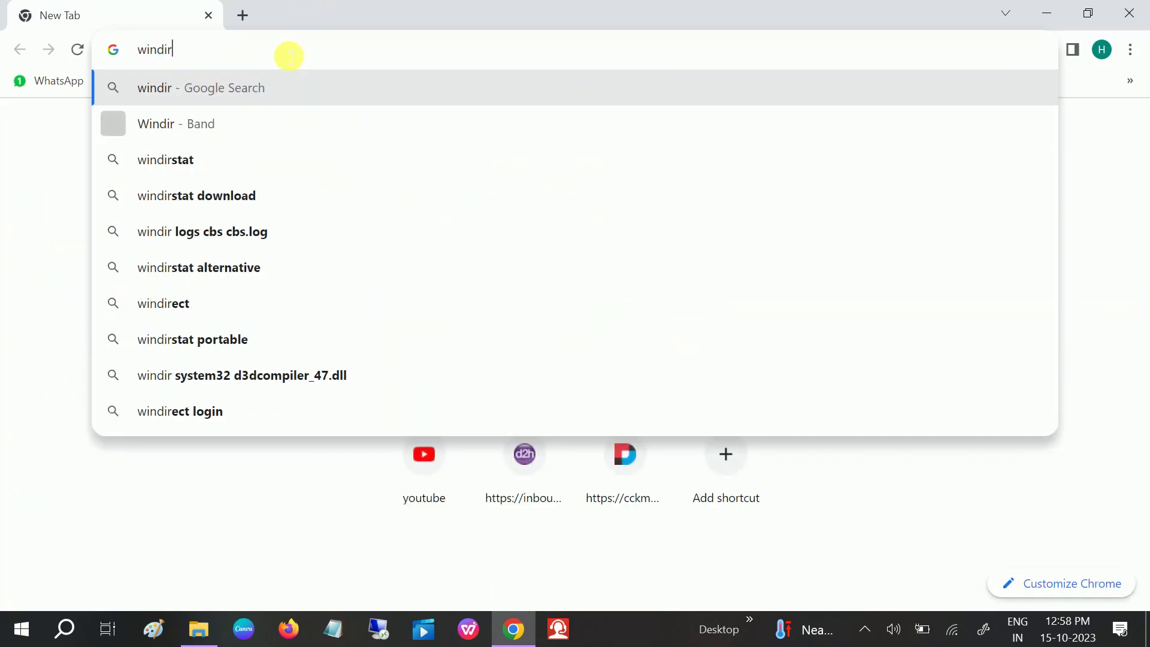
pyautogui.press('Return')
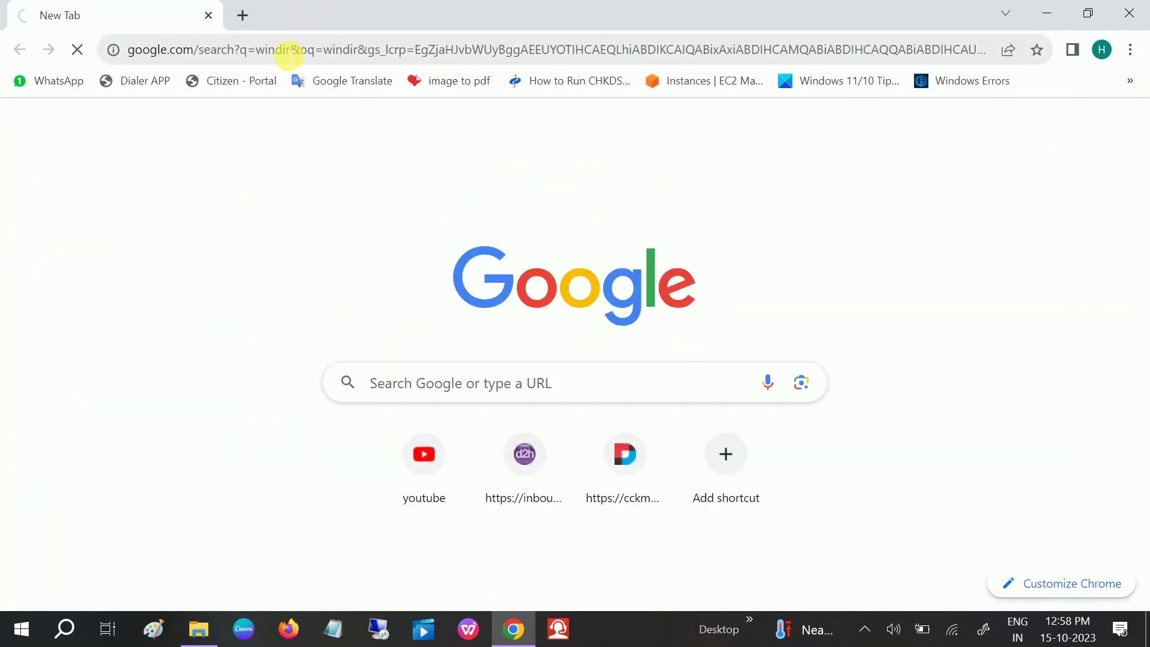
pyautogui.scroll(-3, 206, 360)
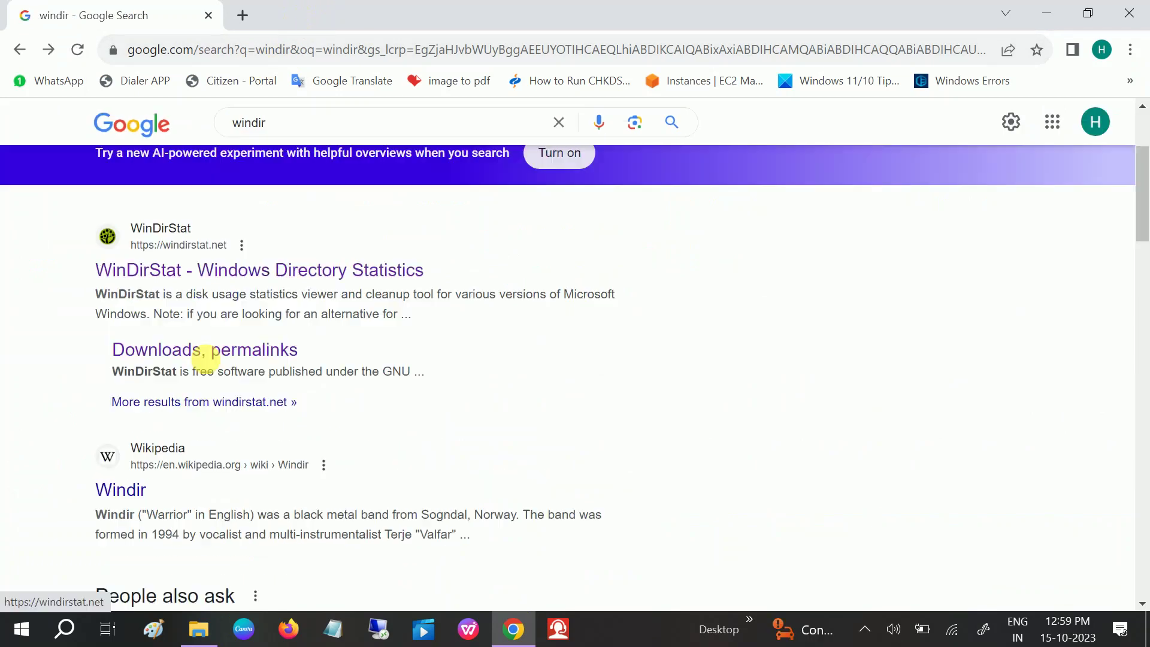
pyautogui.click(196, 355)
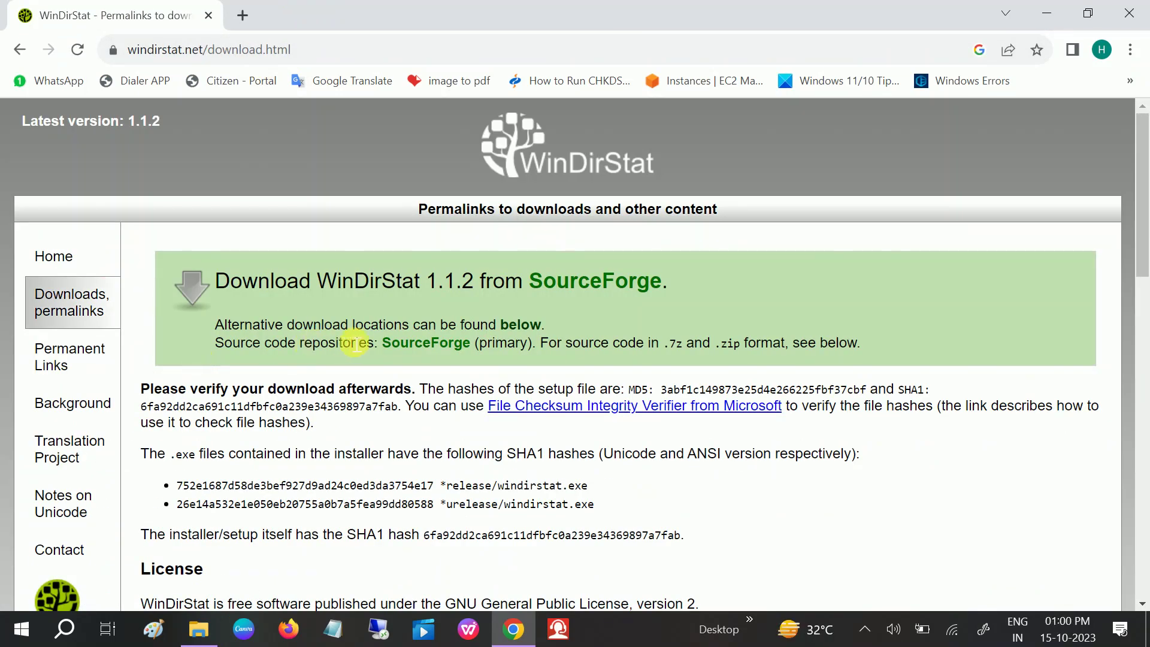
# Download the WinDirStat 1.1.2 installer from SourceForge and launch windirstat1_1_2_setup.exe from the Downloads folder.
pyautogui.click(563, 281)
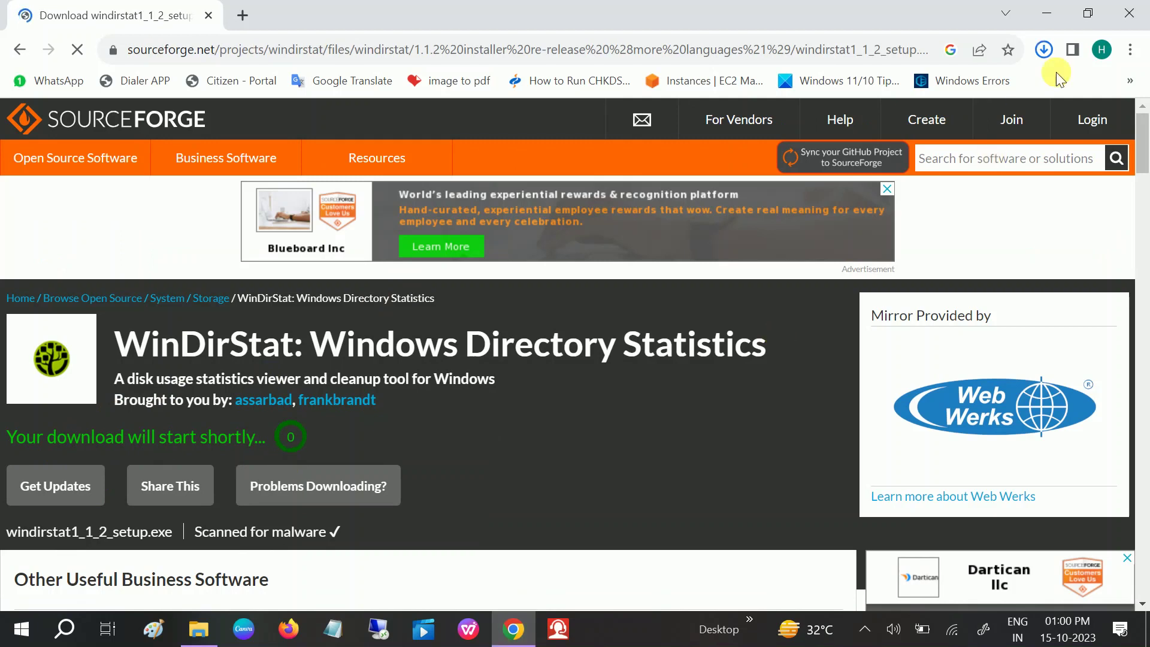
pyautogui.click(1044, 50)
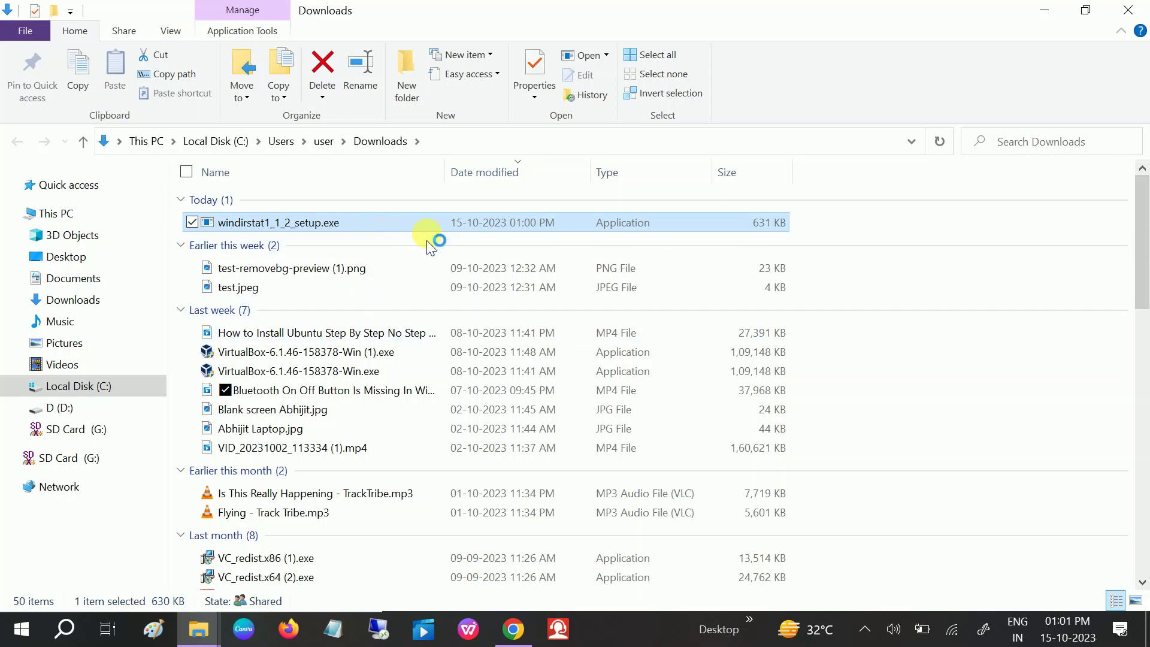
pyautogui.click(1041, 16)
# Accept the license, install WinDirStat 1.1.2 with the Recommended only components, and finish setup with Run WinDirStat 1.1.2 enabled.
pyautogui.click(388, 418)
pyautogui.click(664, 456)
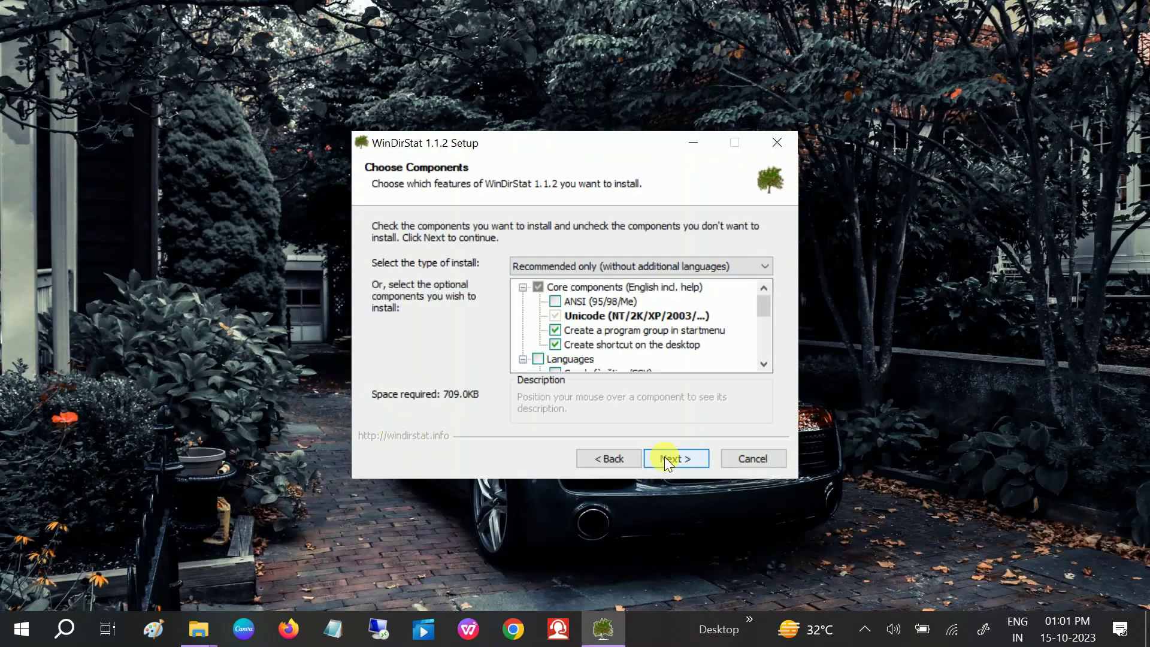
pyautogui.click(664, 456)
pyautogui.click(664, 457)
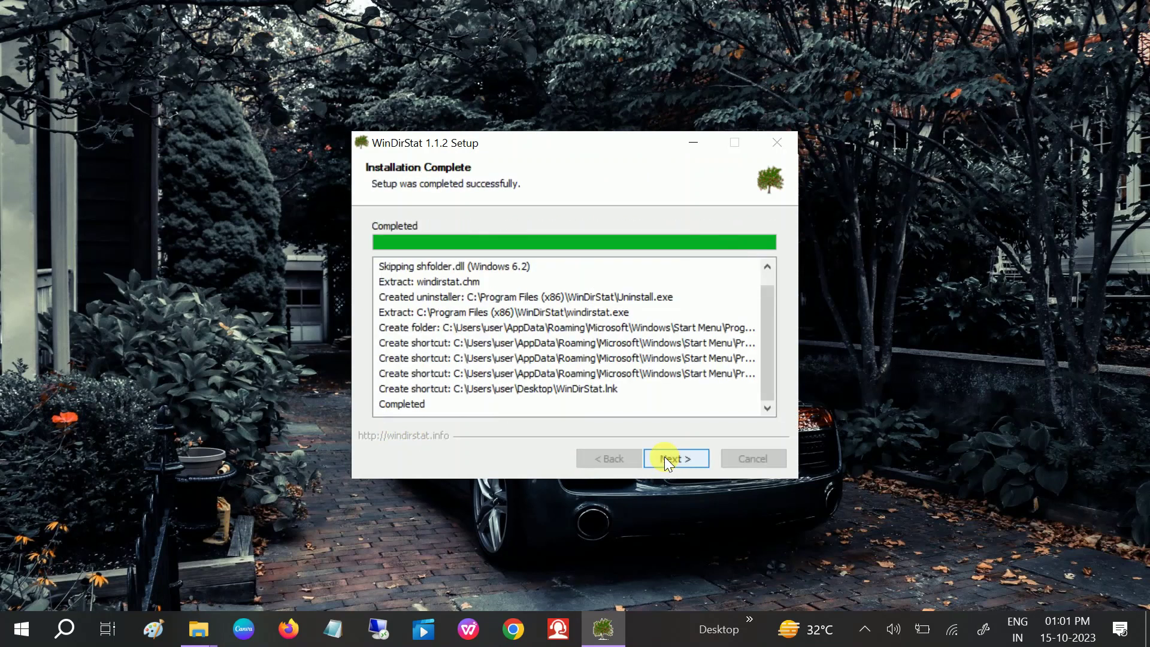
pyautogui.click(671, 461)
pyautogui.click(670, 460)
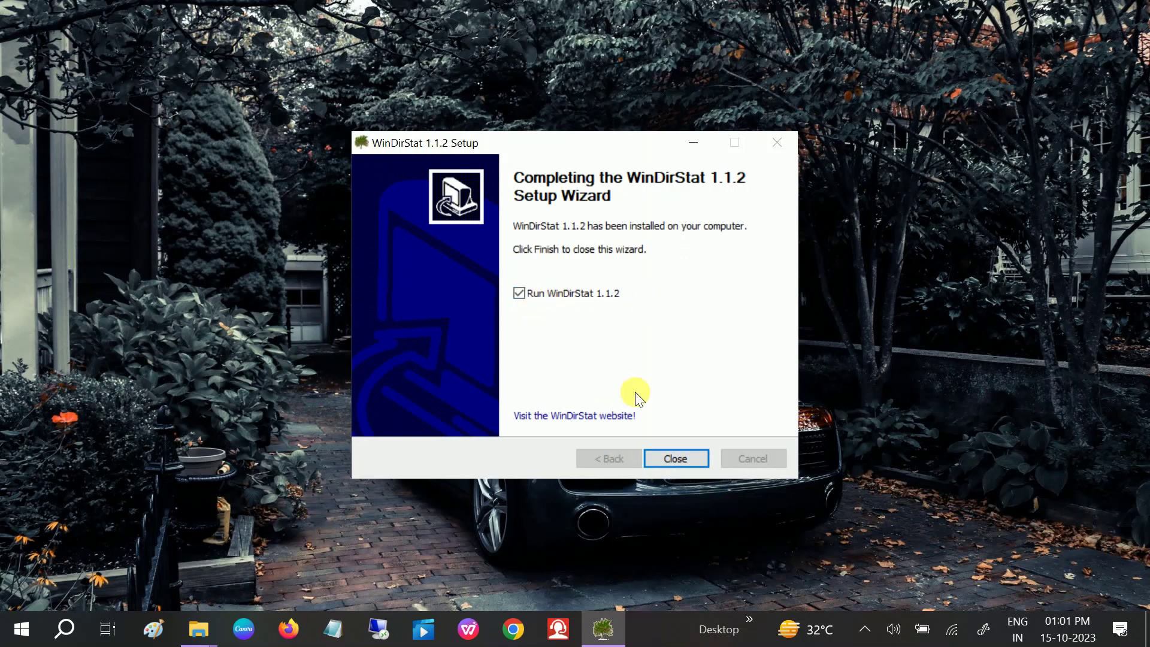
pyautogui.click(672, 459)
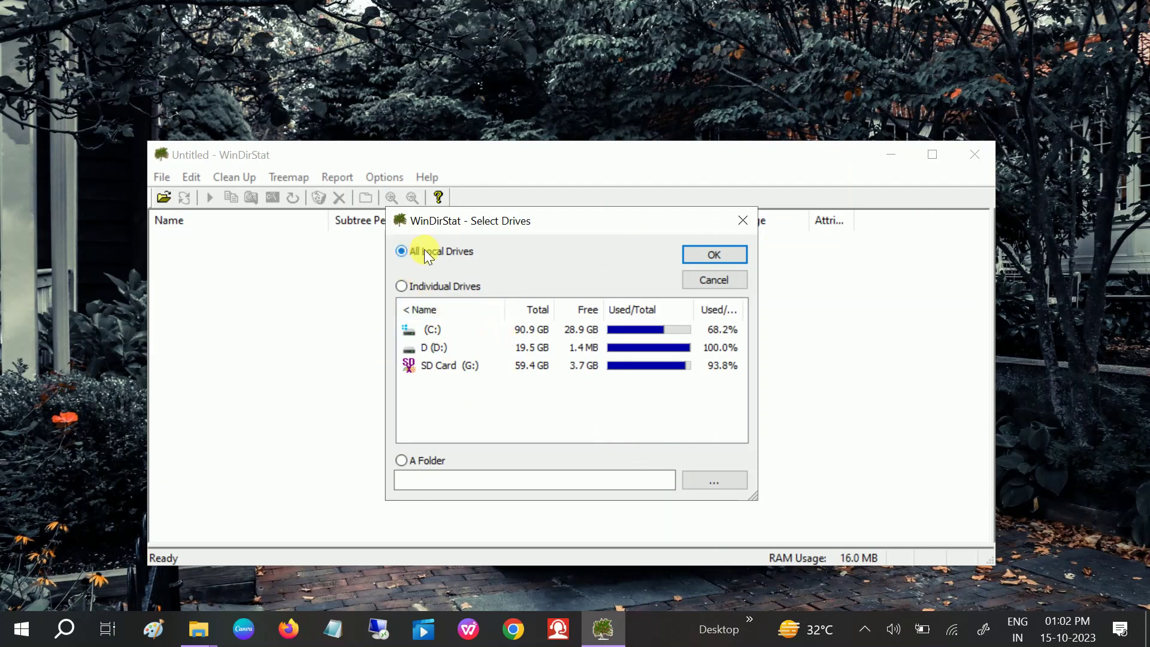
# Scan only drive C: in WinDirStat, with the window maximized and the Percentage column widened.
pyautogui.click(430, 329)
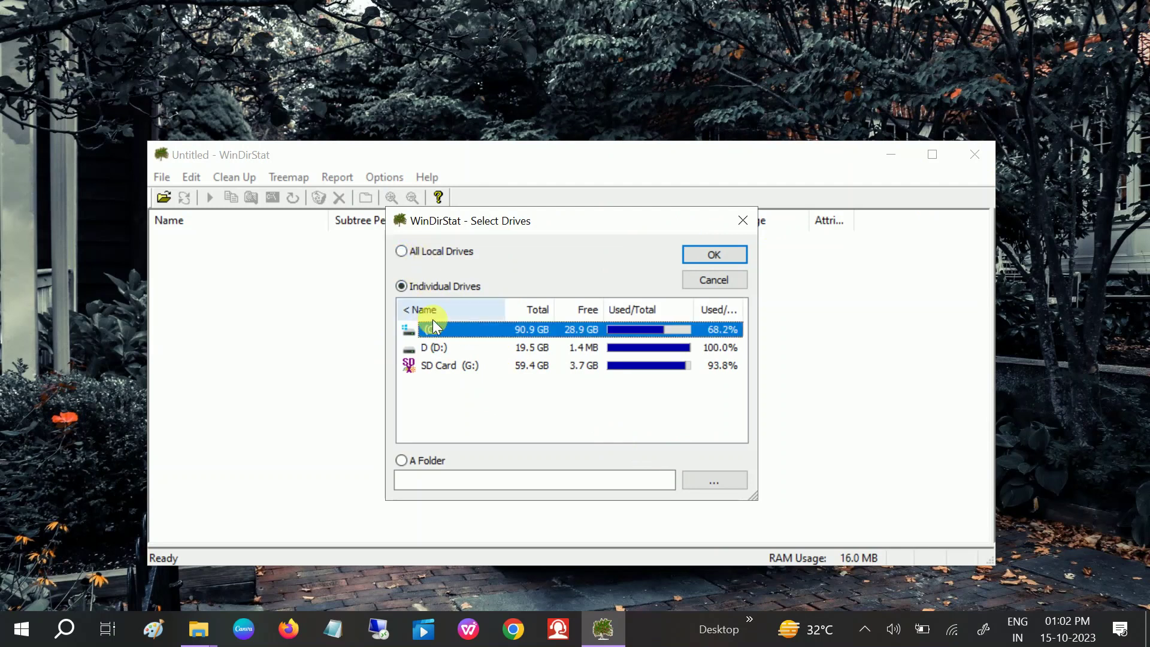
pyautogui.click(710, 258)
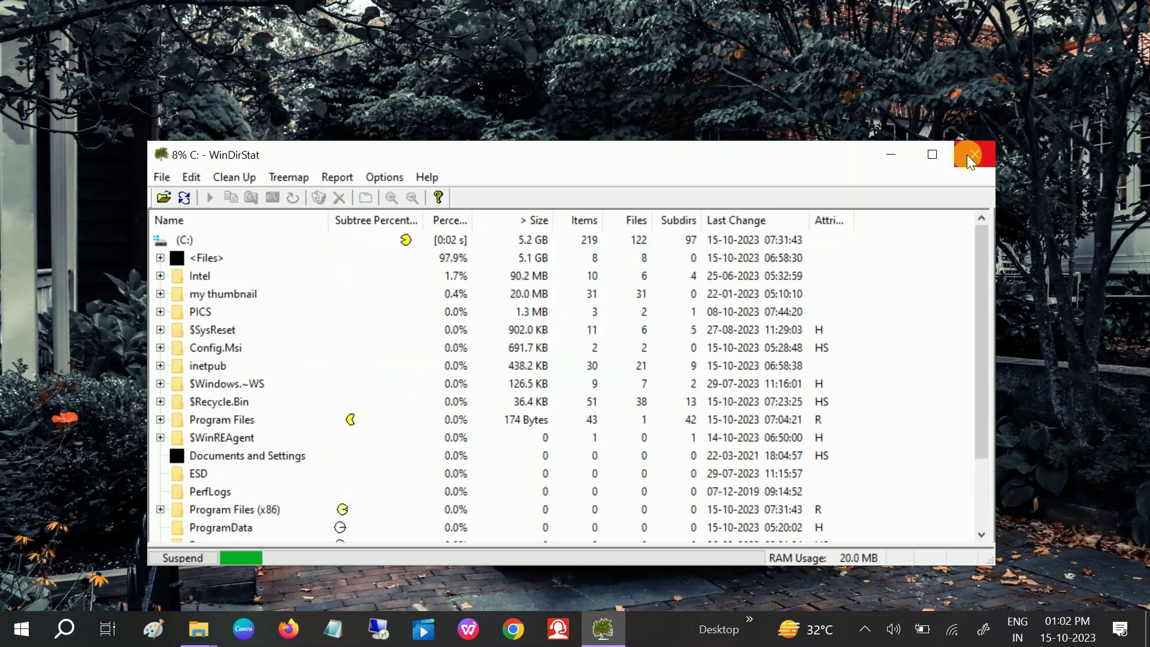
pyautogui.click(933, 155)
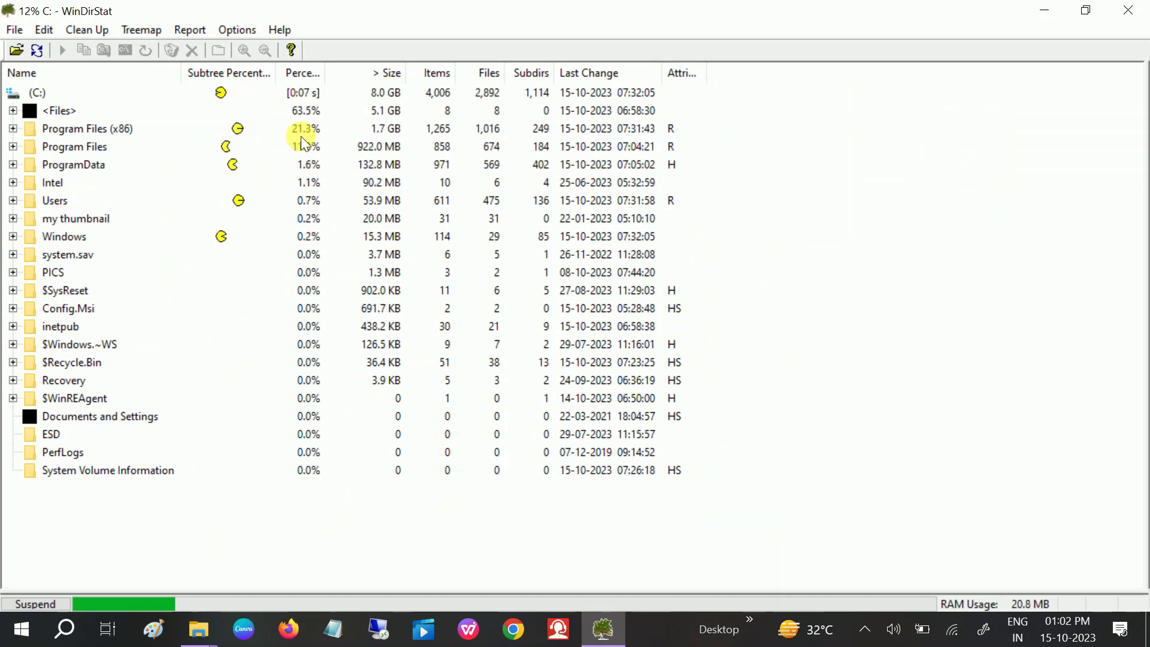
pyautogui.moveTo(328, 73); pyautogui.dragTo(392, 73)
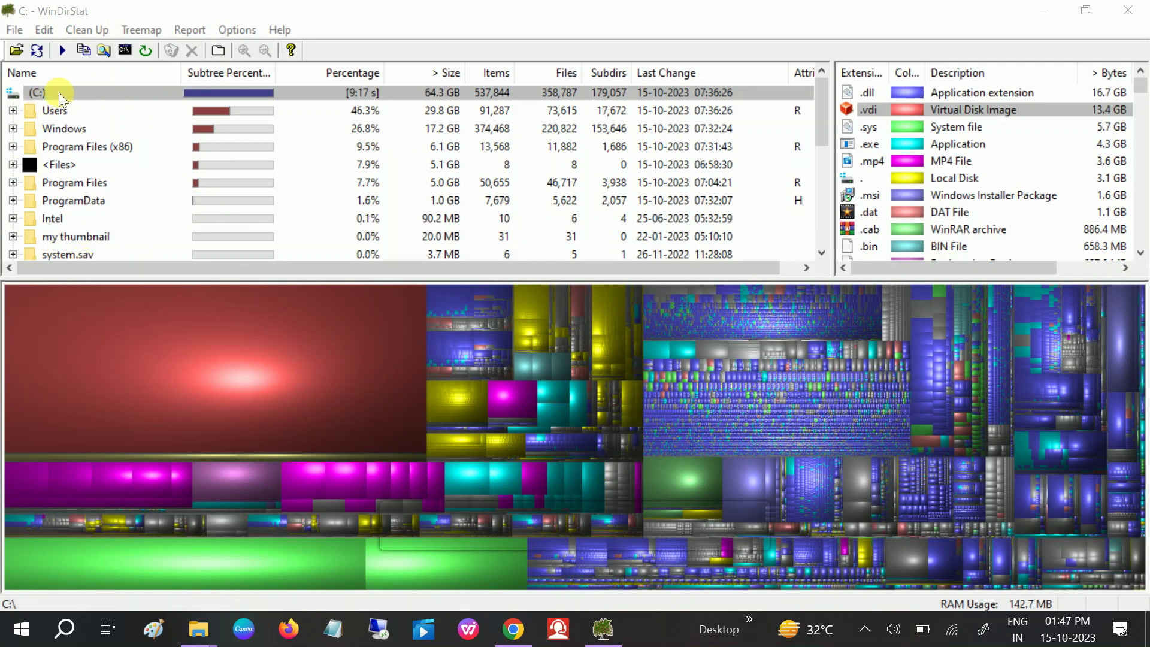
# Check the total size of drive C:, and expand Users and its user folder to examine the space each subfolder takes.
pyautogui.click(437, 92)
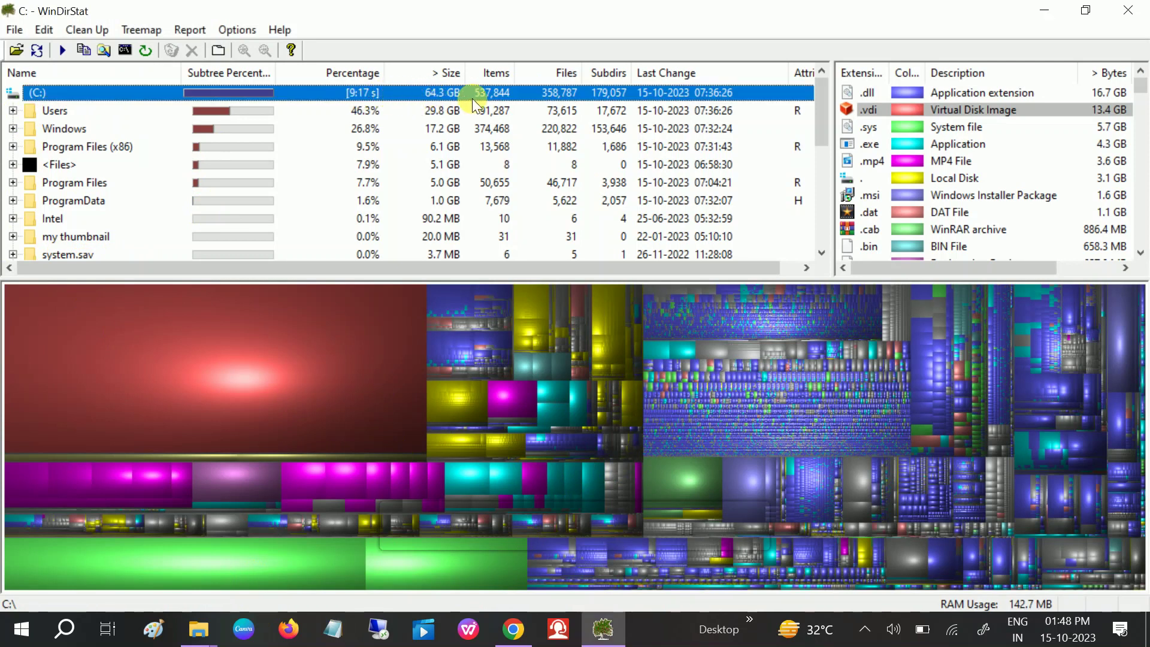
pyautogui.click(57, 110)
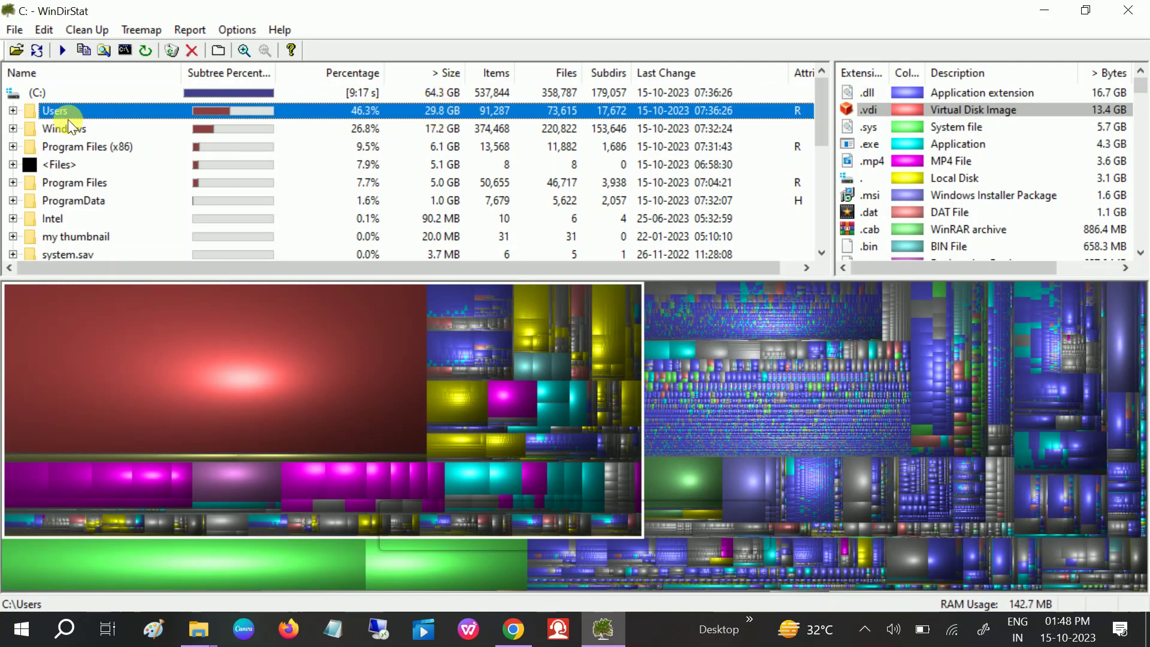
pyautogui.click(13, 111)
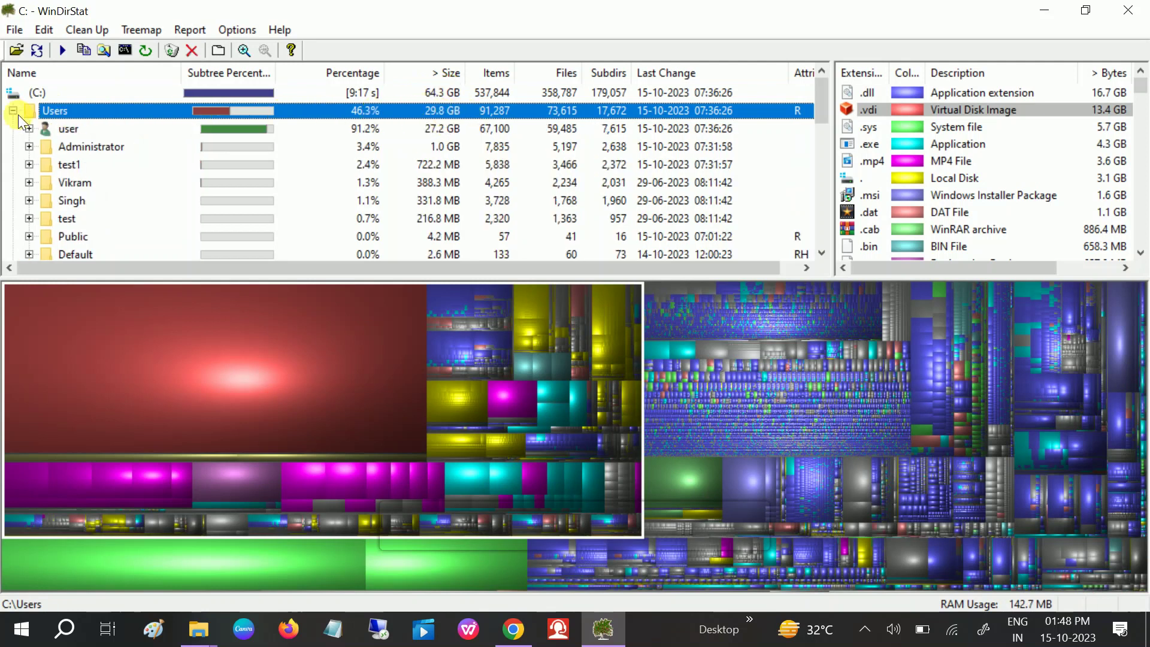
pyautogui.click(59, 128)
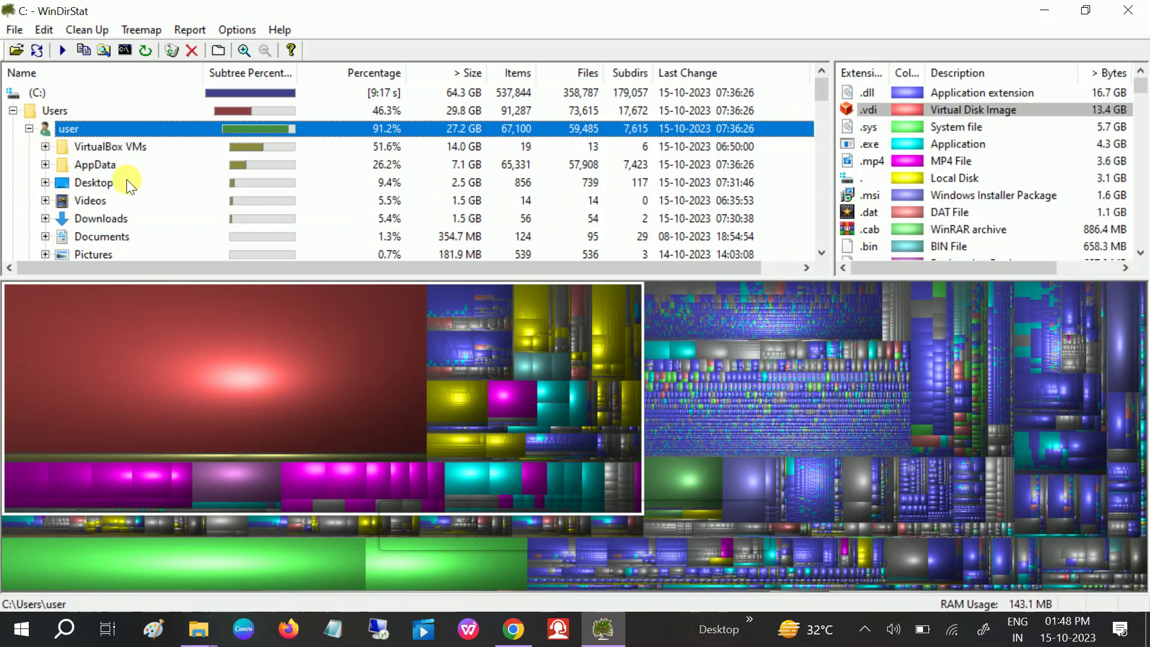
pyautogui.scroll(-1, 136, 178)
pyautogui.scroll(-1, 134, 177)
pyautogui.scroll(1, 81, 185)
pyautogui.scroll(1, 82, 185)
# Examine the sizes and treemap areas of the VirtualBox VMs, AppData, Desktop, Videos and Downloads folders.
pyautogui.click(88, 150)
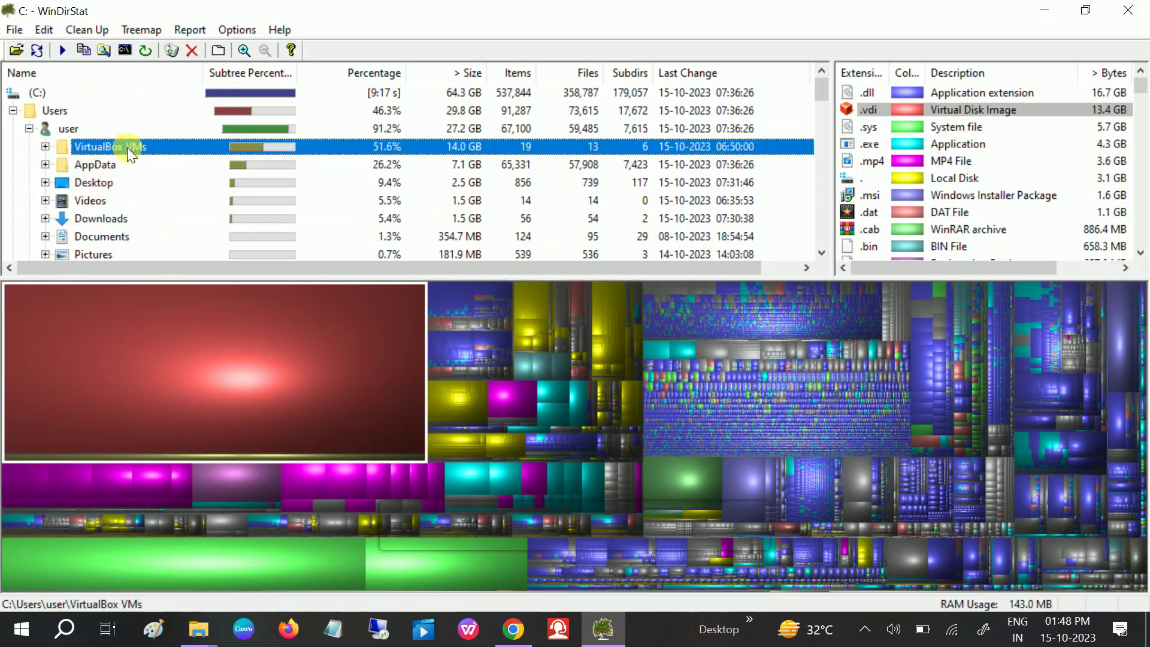
pyautogui.click(95, 164)
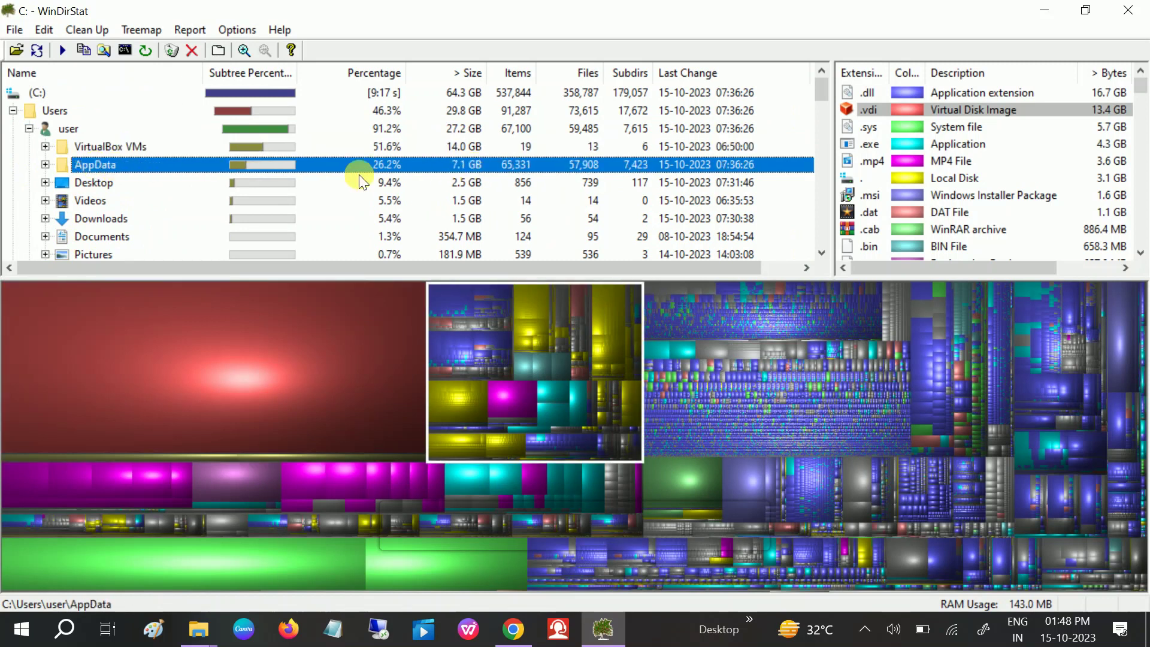
pyautogui.click(84, 183)
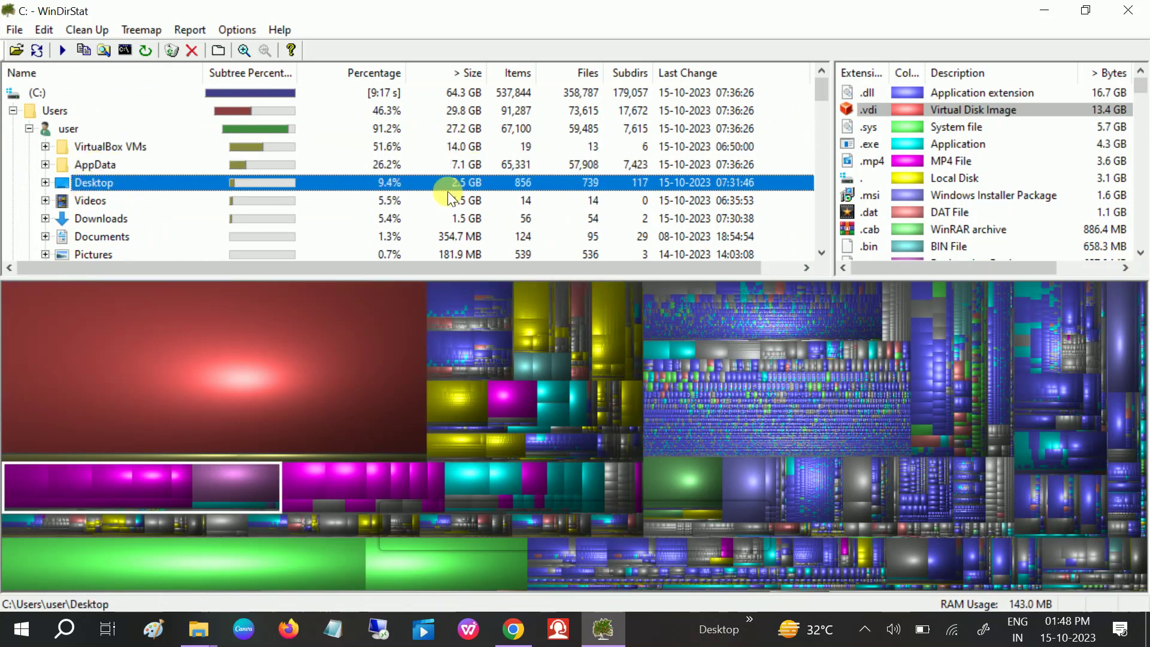
pyautogui.click(88, 194)
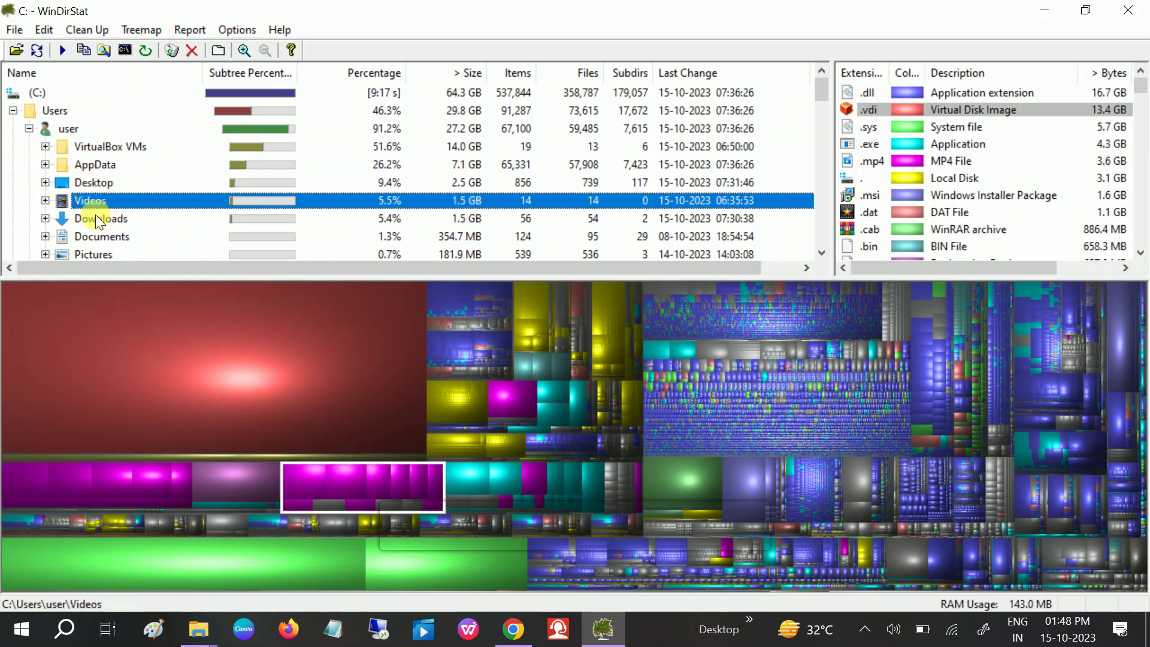
pyautogui.click(95, 218)
pyautogui.scroll(-2, 429, 218)
# Expand the Windows folder and its WinSxS subfolder to examine their contents, and collapse the tree back to the top-level folders.
pyautogui.click(65, 130)
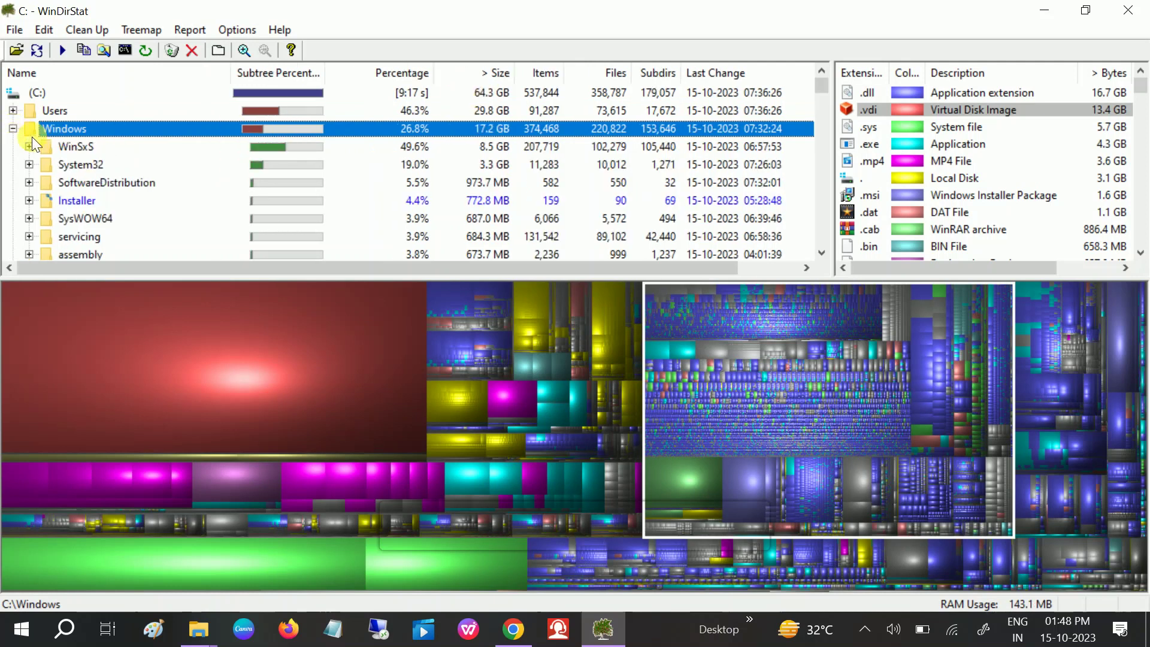
pyautogui.click(89, 146)
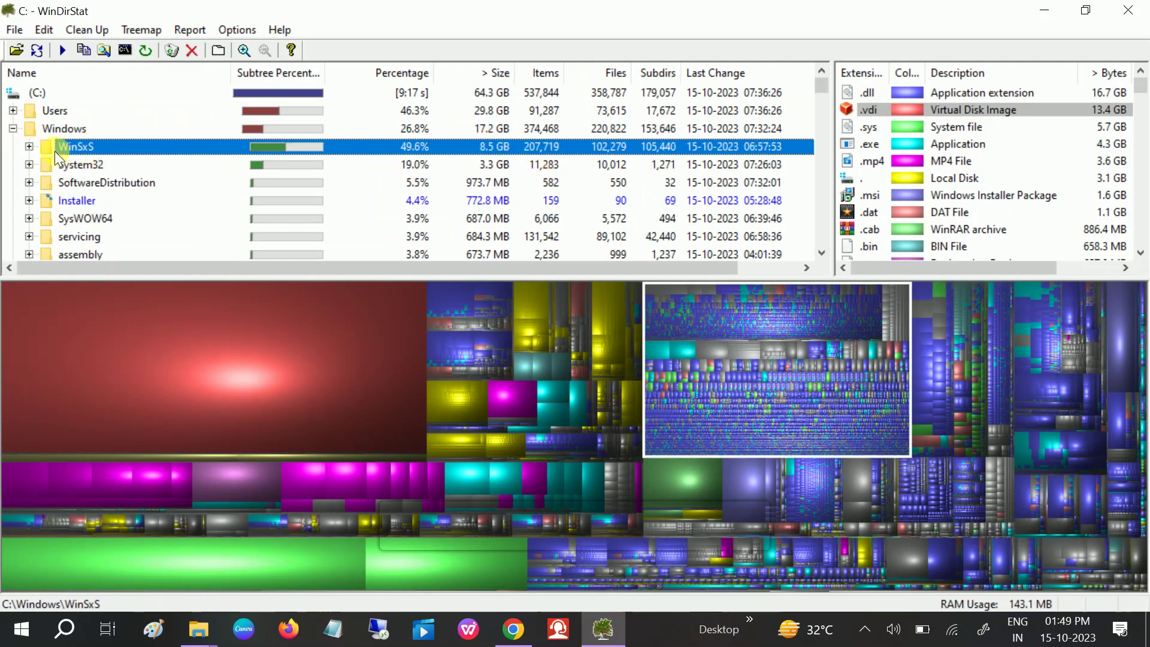
pyautogui.click(29, 146)
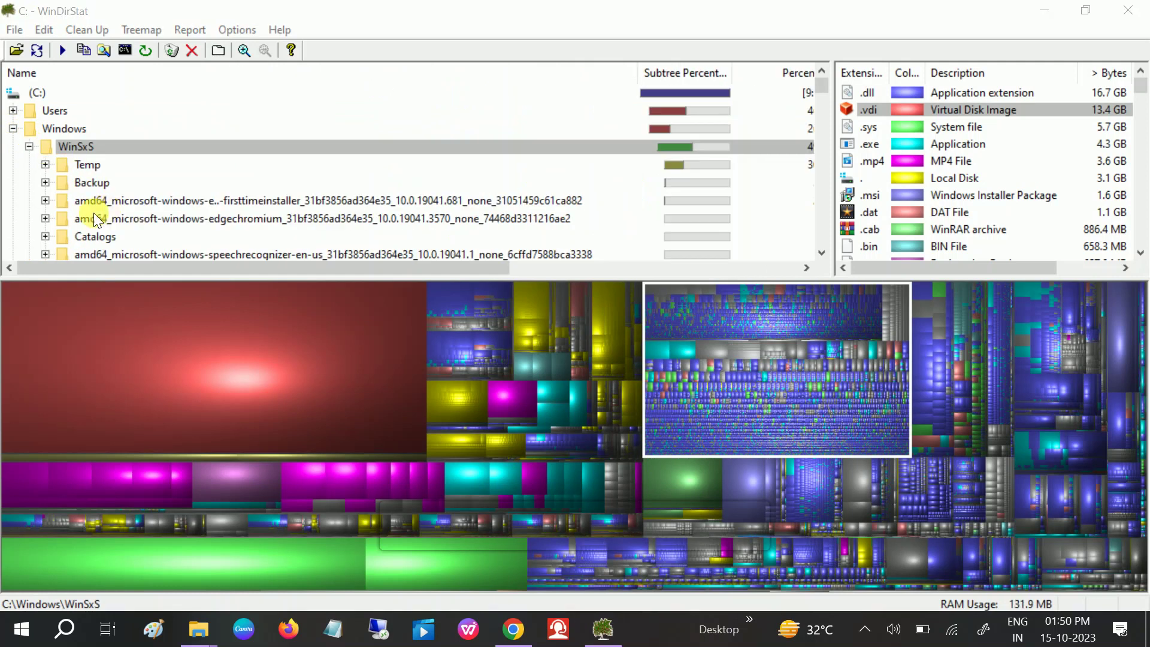
pyautogui.scroll(-4, 86, 233)
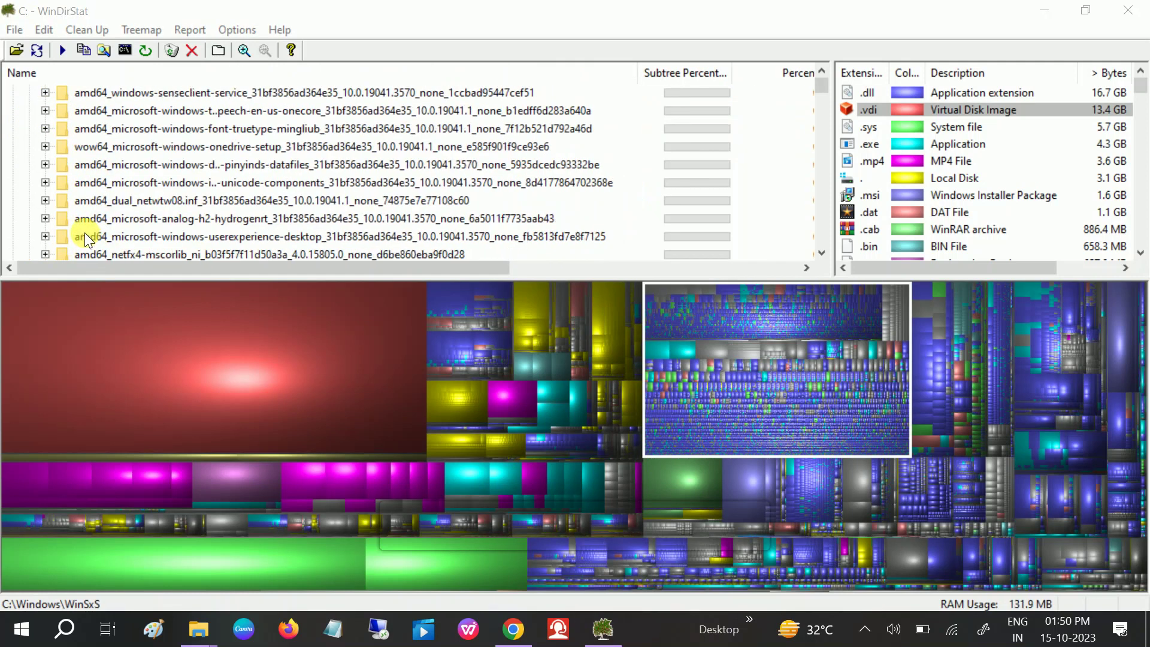
pyautogui.scroll(4, 85, 235)
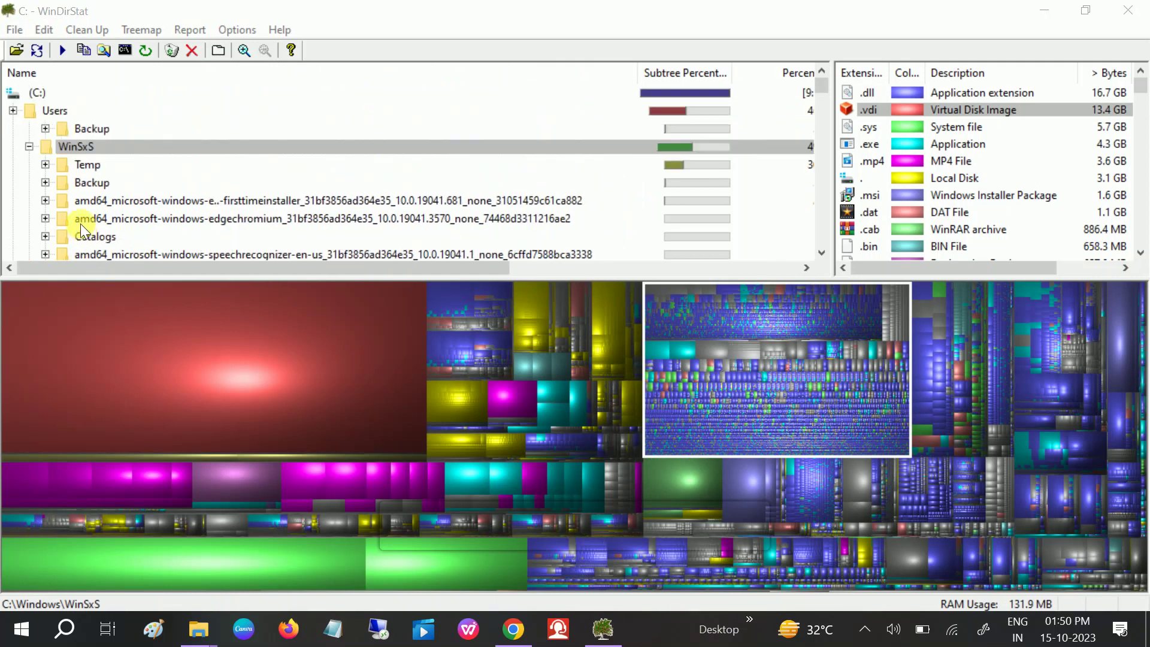
pyautogui.click(42, 163)
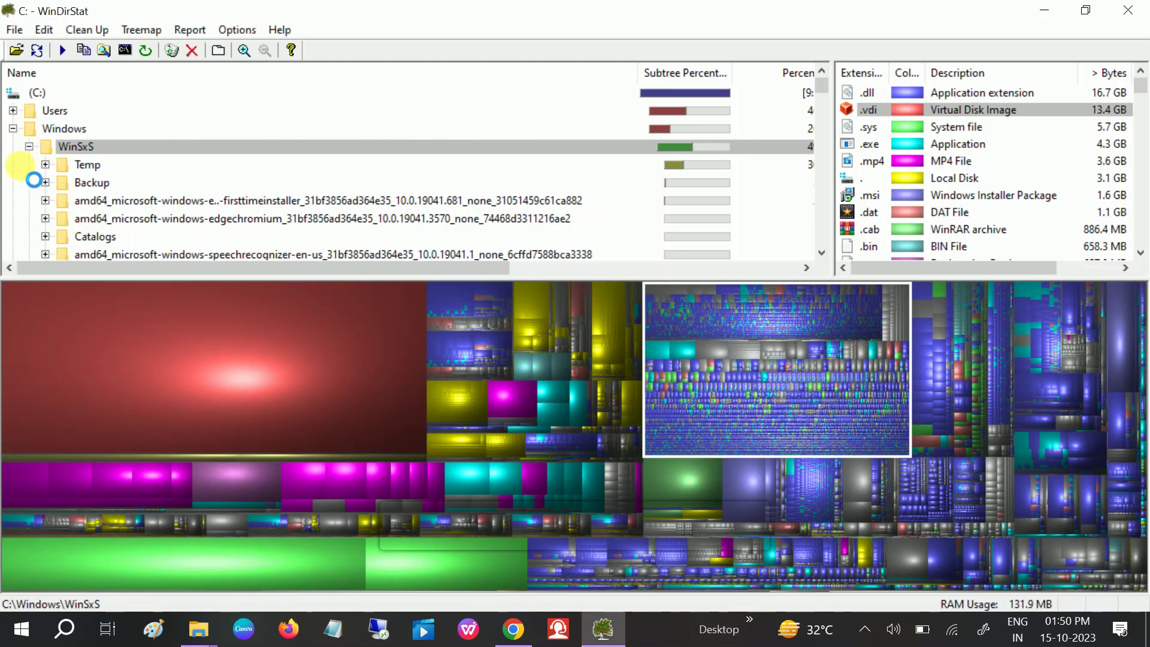
pyautogui.click(65, 146)
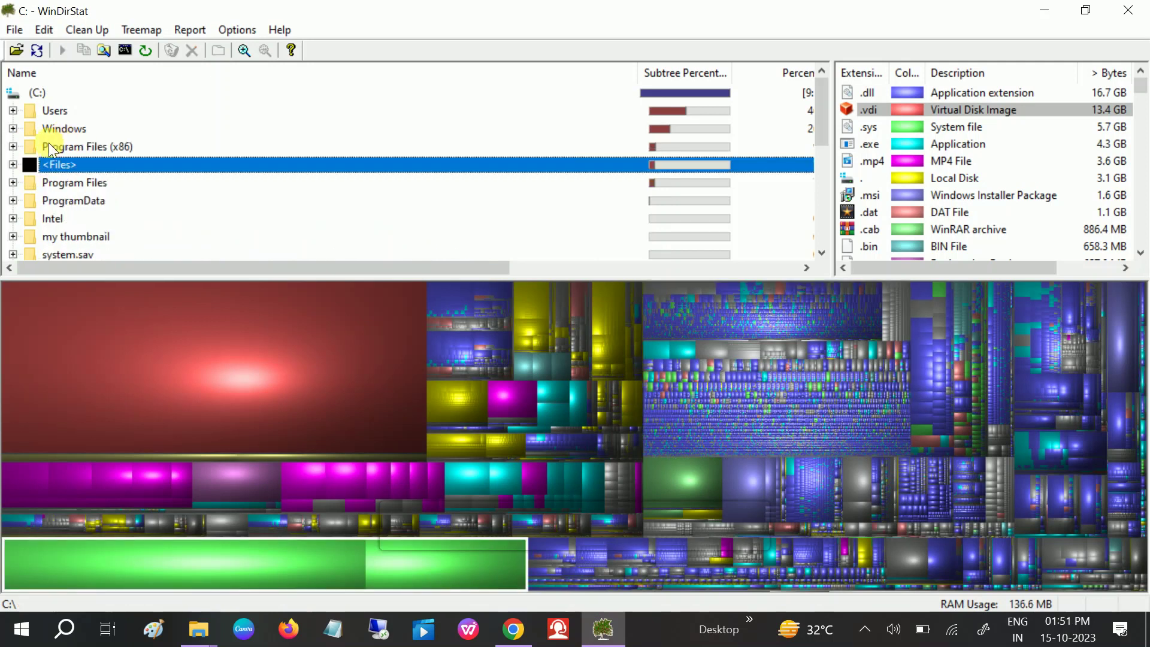
# Highlight the Virtual Disk Image file type, locate its largest treemap block in the folder tree, and return to the top-level folders.
pyautogui.click(966, 110)
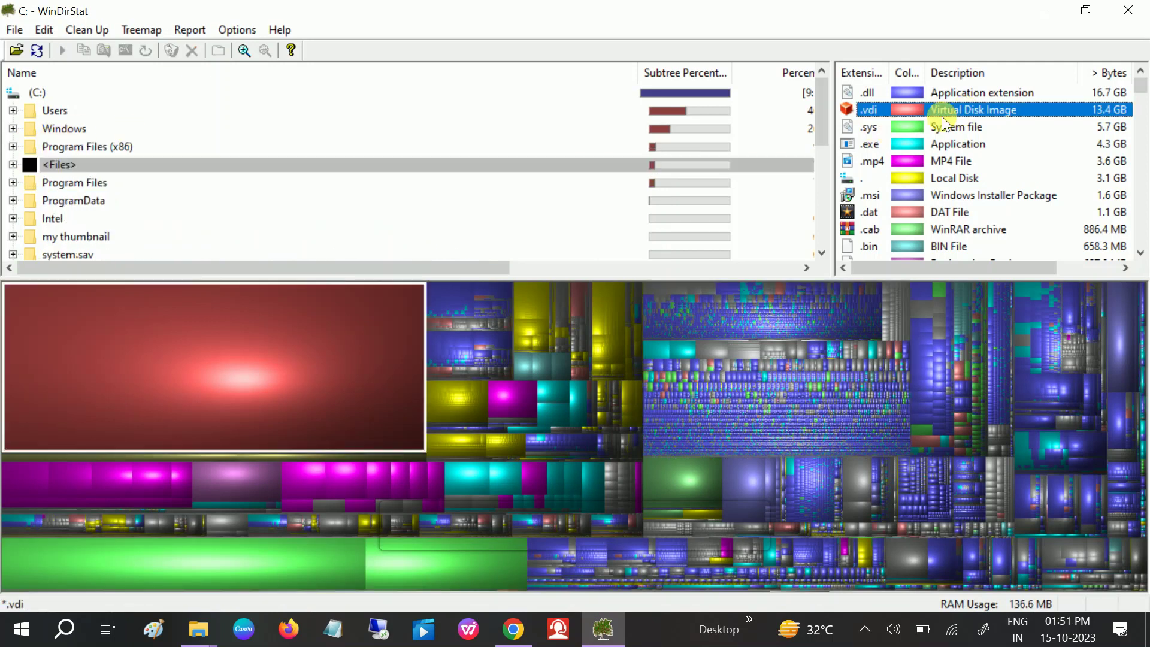
pyautogui.click(251, 383)
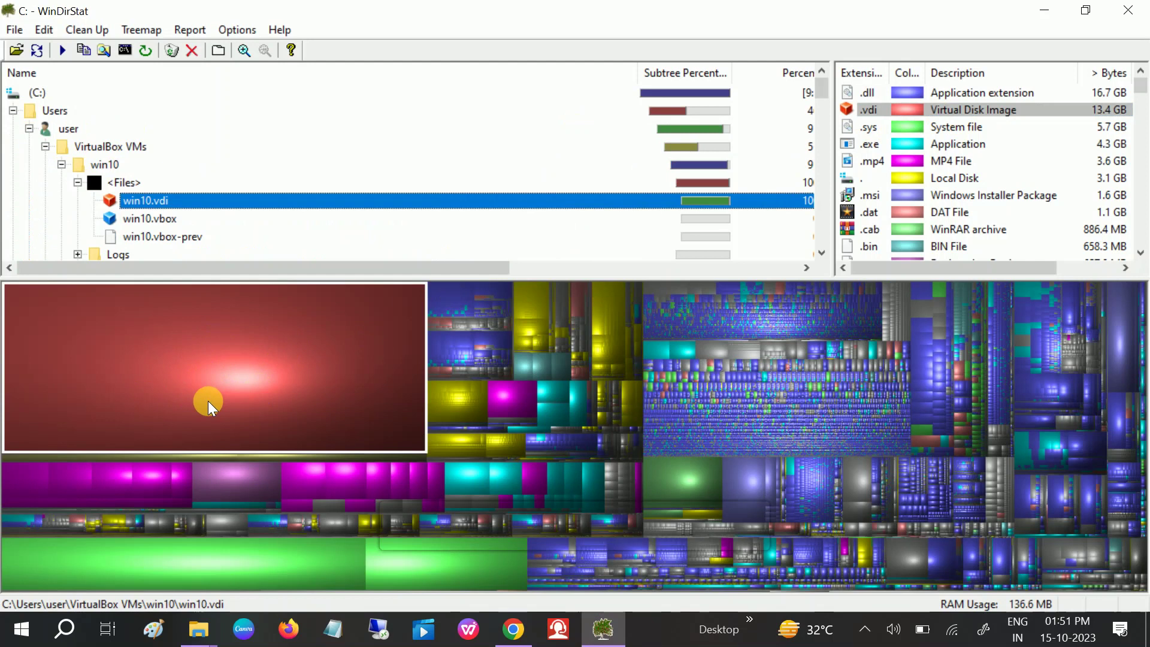
pyautogui.click(13, 111)
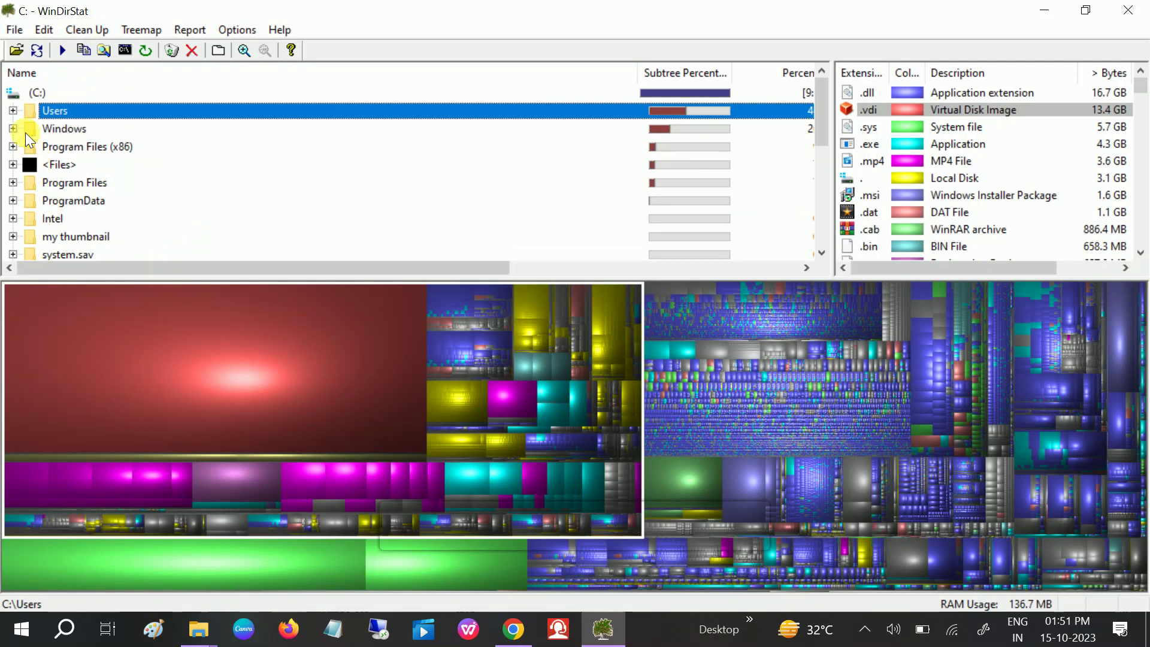
pyautogui.click(303, 339)
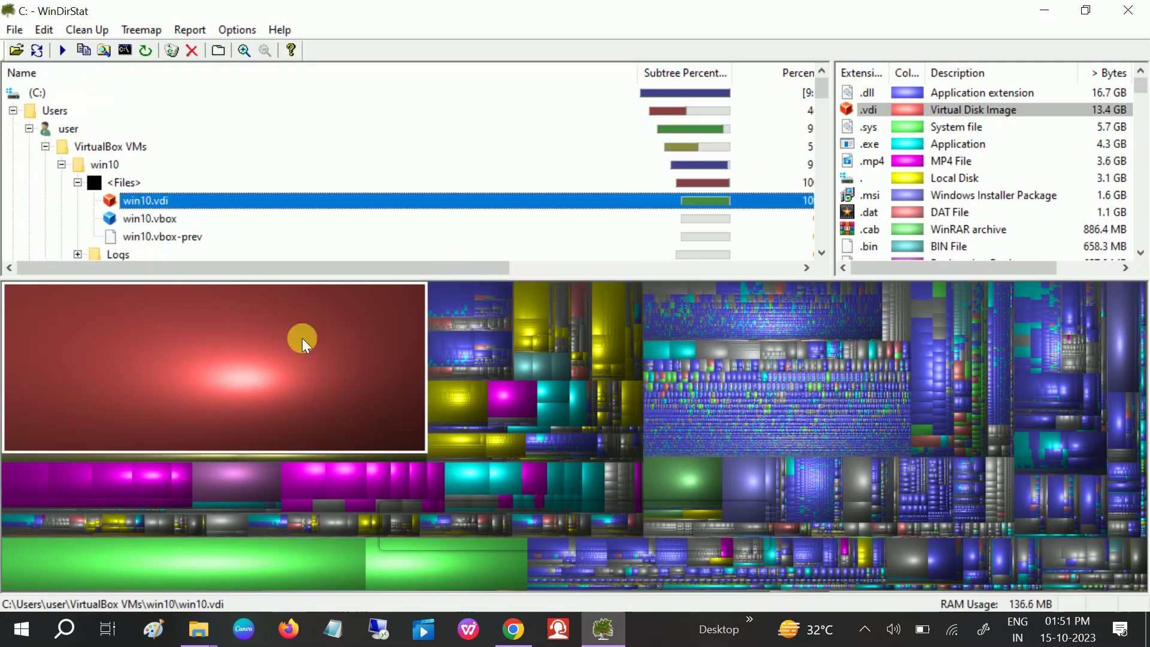
pyautogui.click(153, 232)
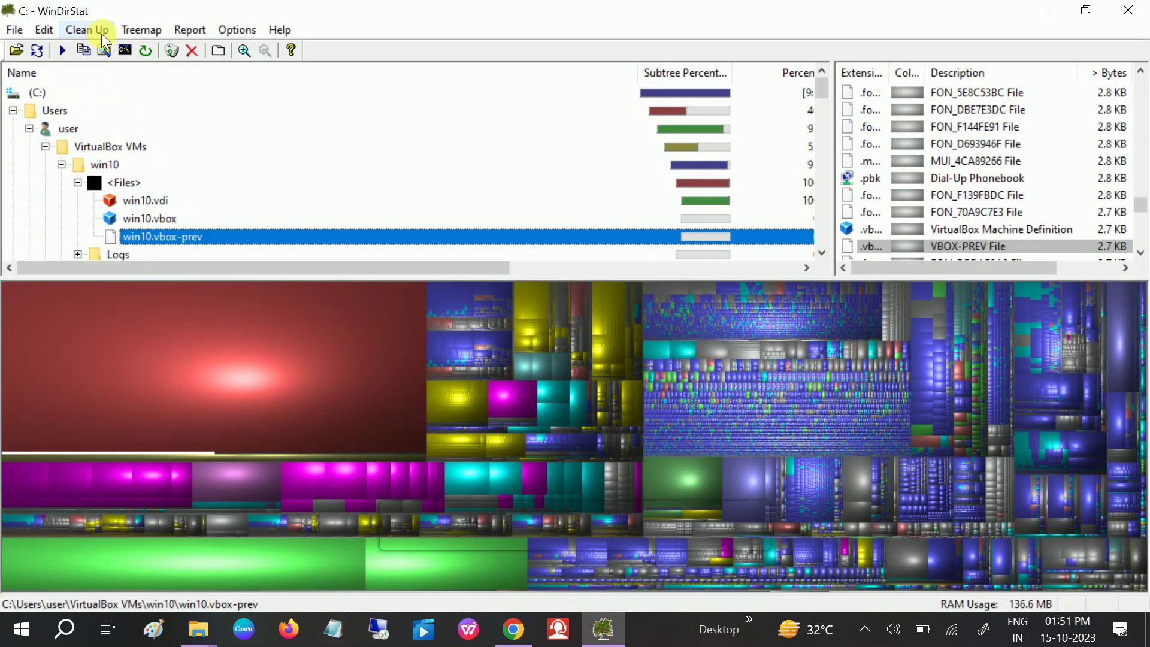
pyautogui.click(18, 132)
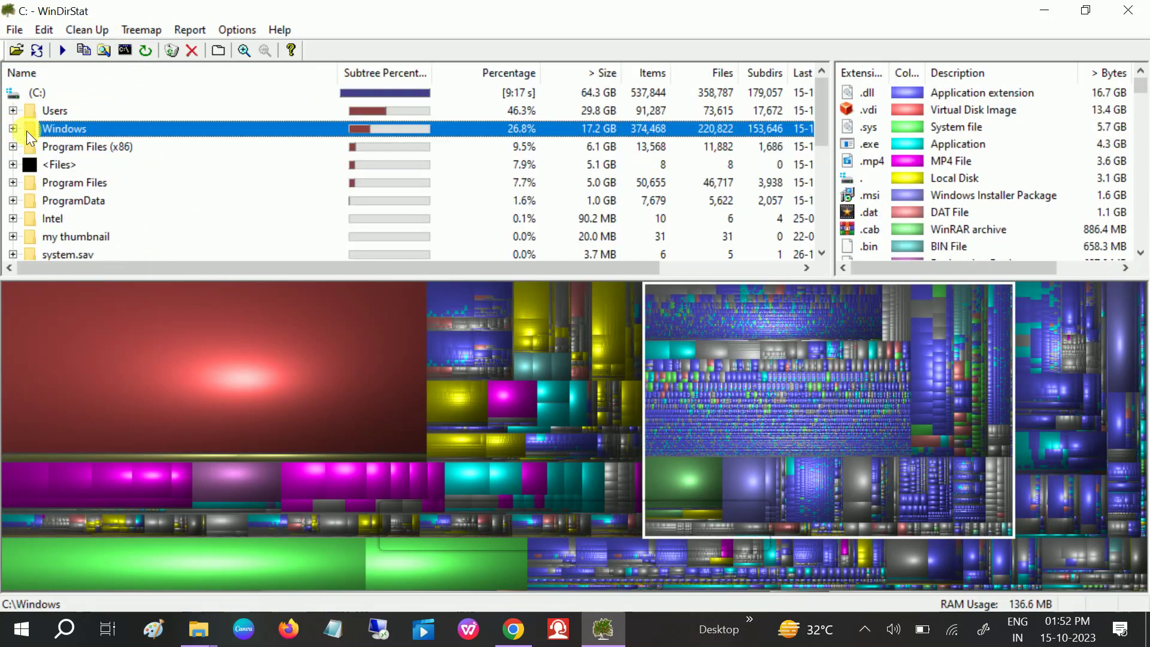